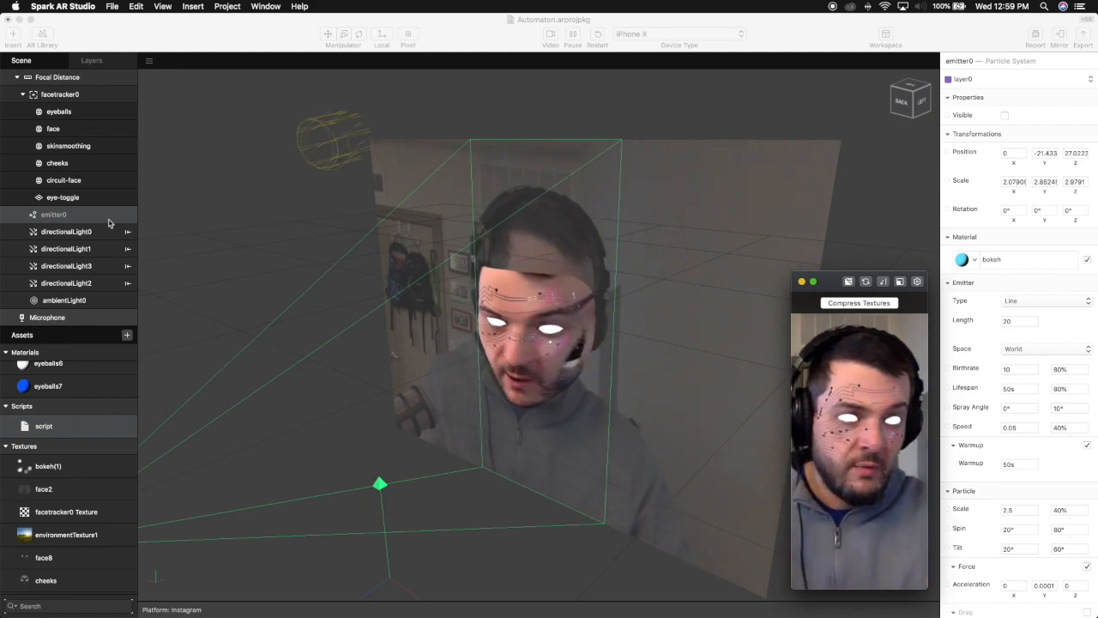
# Step: Examine the eye-toggle plane's properties and inspect the eyeballs mesh on the tracked face up close
pyautogui.click(84, 198)
pyautogui.click(83, 198)
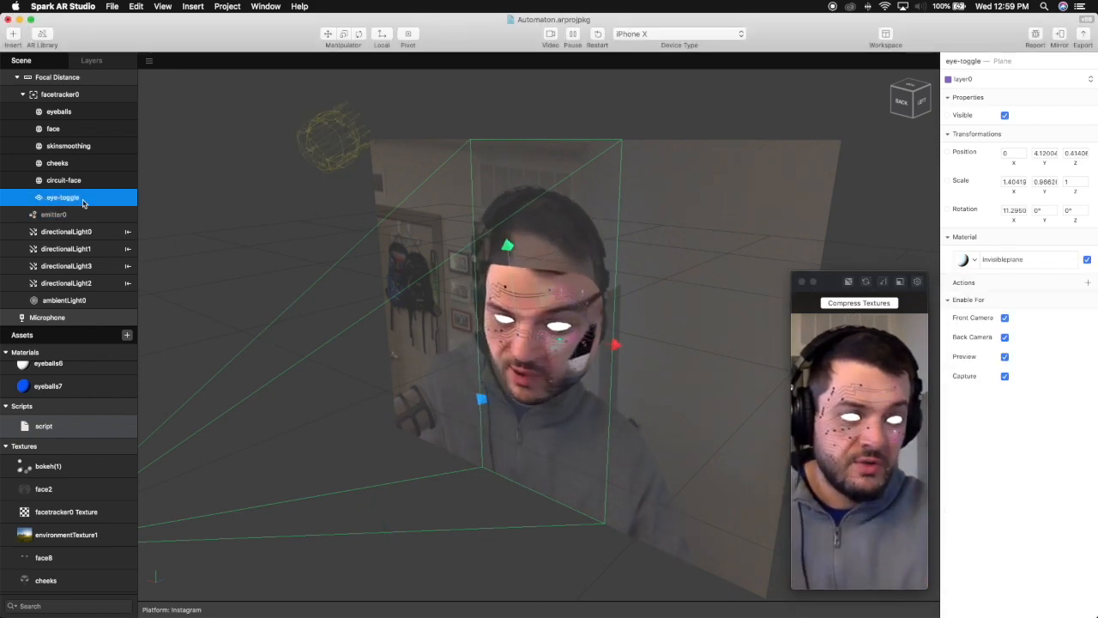
pyautogui.scroll(3, 549, 341)
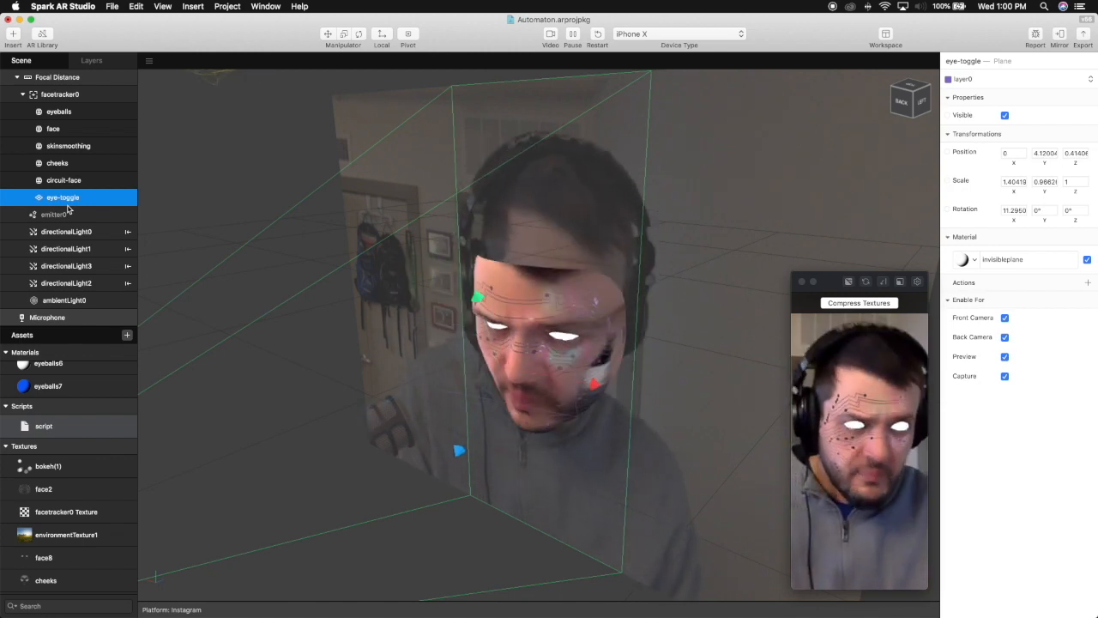
pyautogui.click(76, 119)
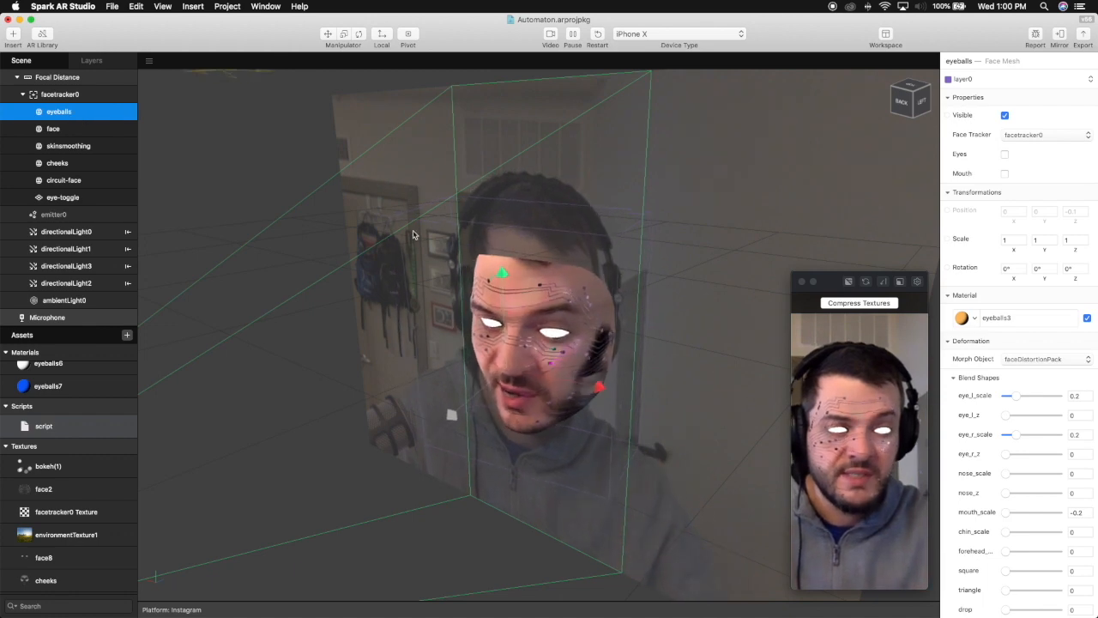
pyautogui.scroll(10, 484, 301)
pyautogui.scroll(3, 484, 299)
pyautogui.scroll(-10, 483, 300)
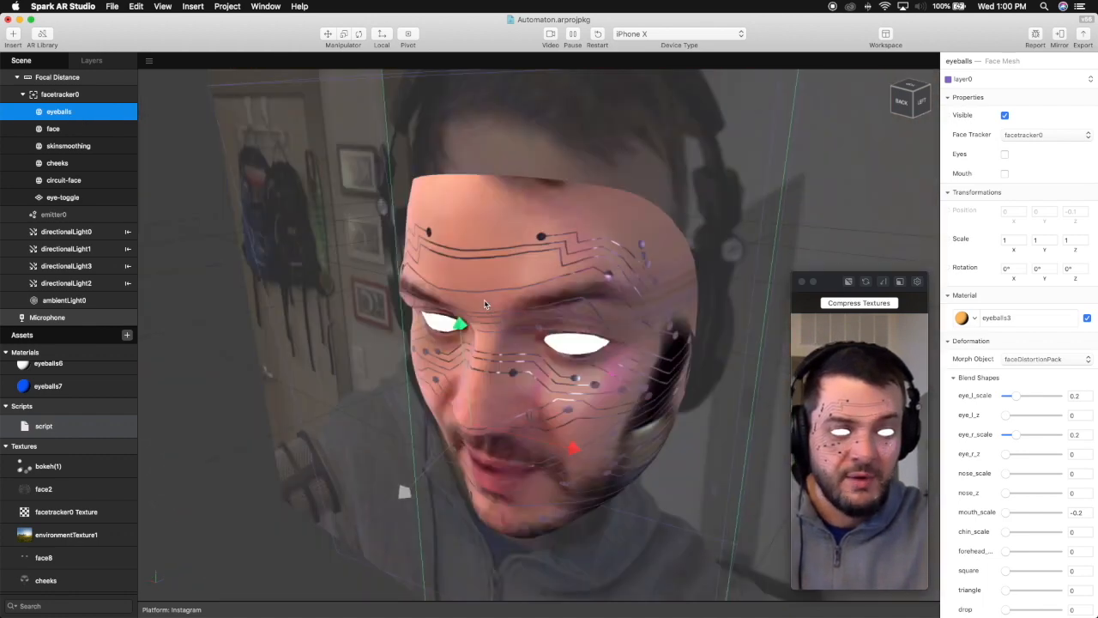
pyautogui.moveTo(491, 310)
pyautogui.mouseDown()
pyautogui.moveTo(423, 299)
pyautogui.moveTo(494, 312)
pyautogui.mouseUp()
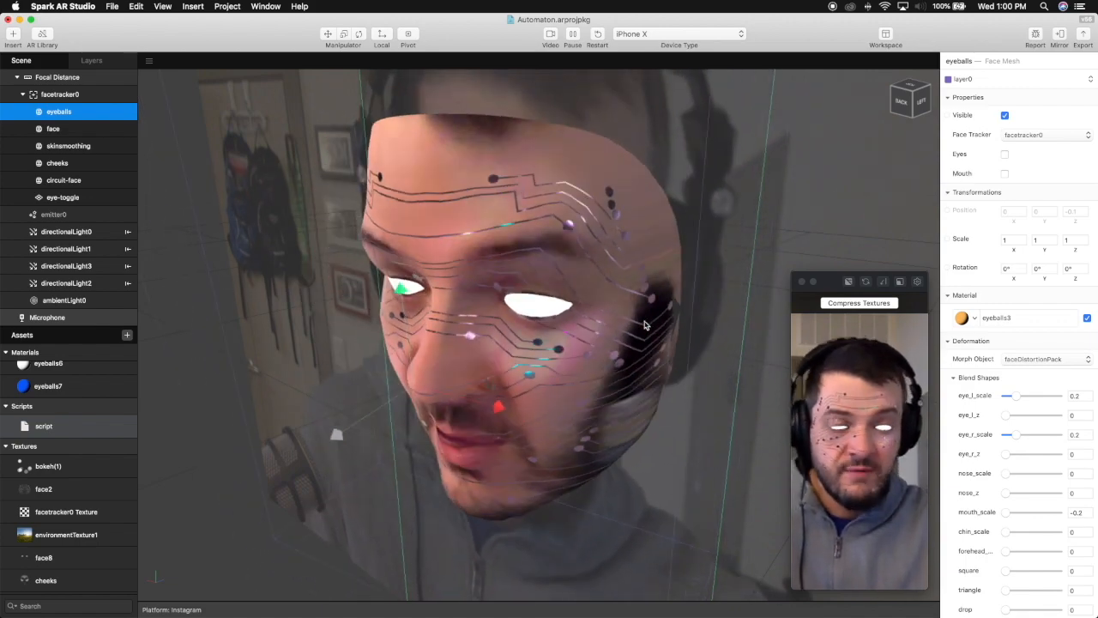
# Step: Hide the circuit-face, cheeks and skinsmoothing meshes under facetracker0
pyautogui.click(63, 180)
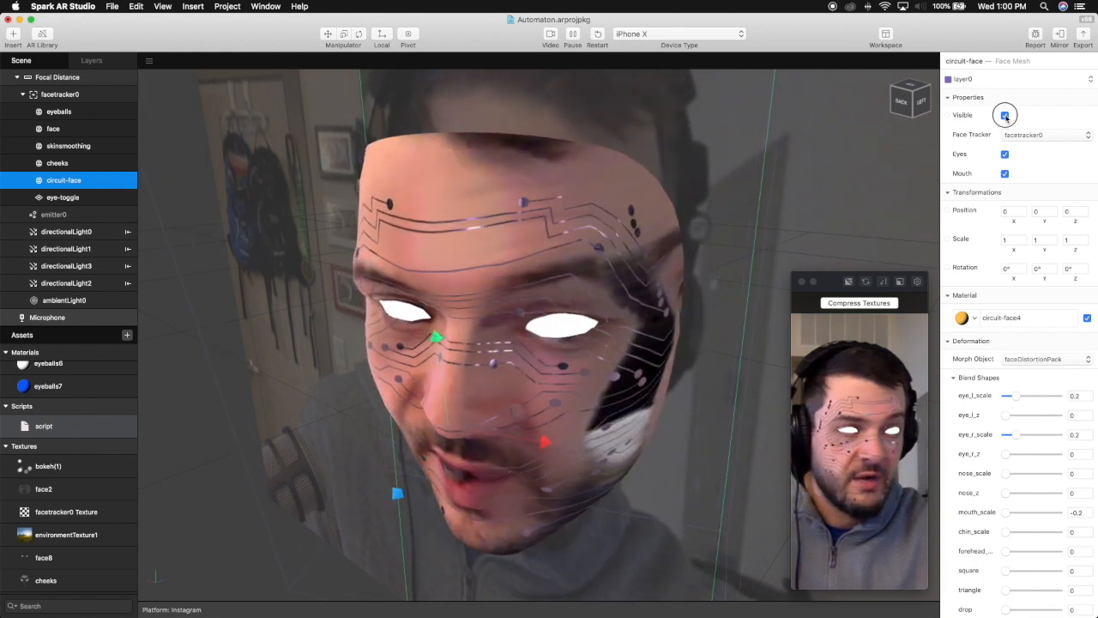
pyautogui.click(1005, 115)
pyautogui.click(104, 162)
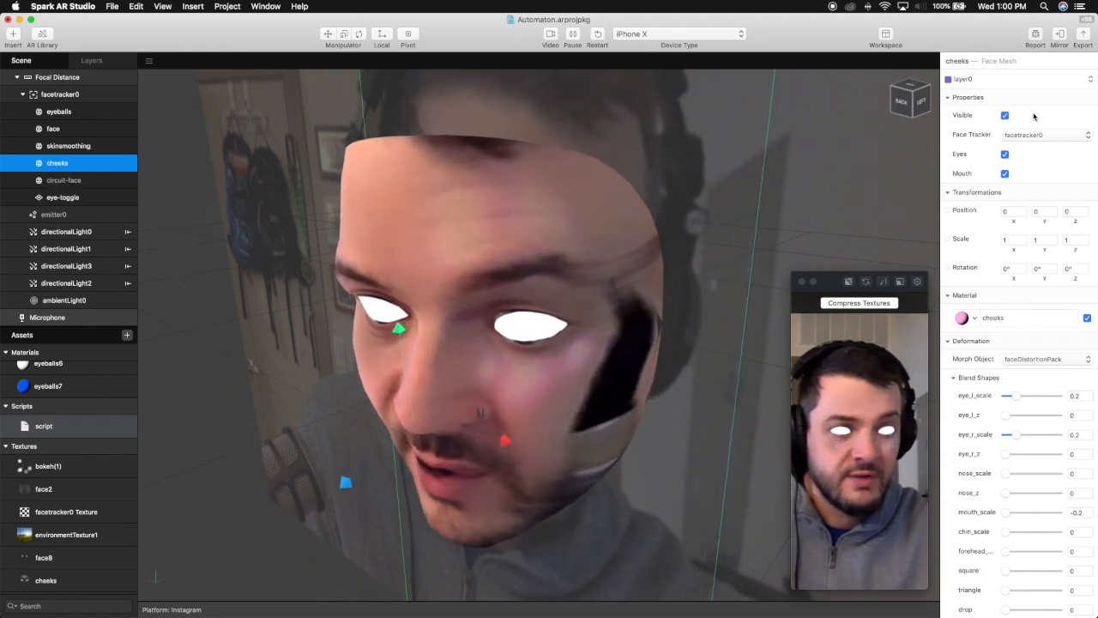
pyautogui.click(68, 146)
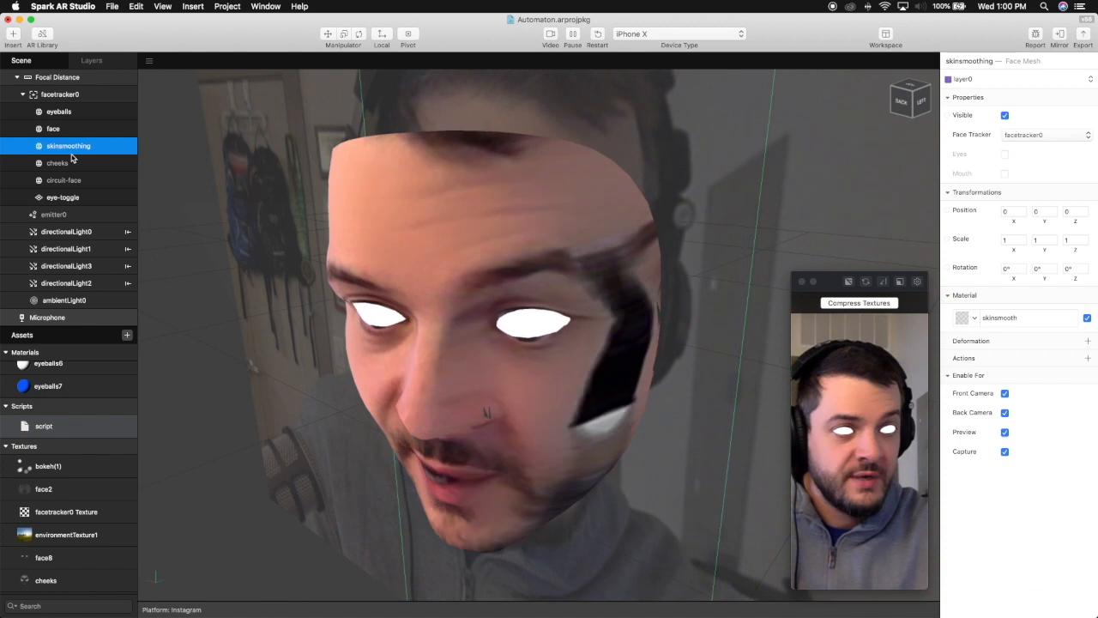
pyautogui.click(1005, 115)
pyautogui.click(1004, 115)
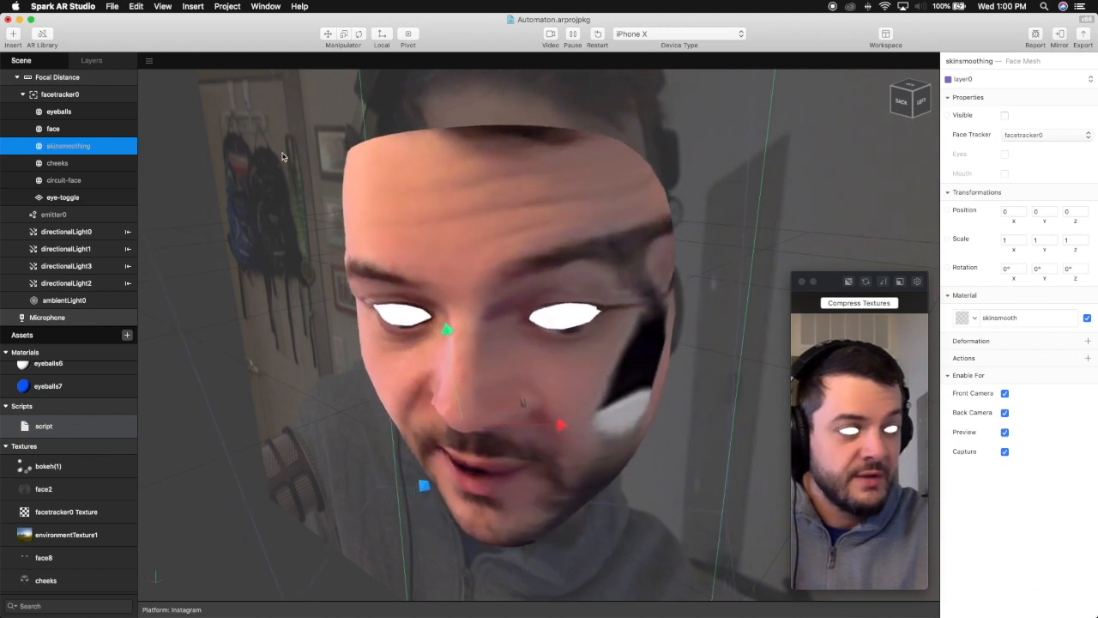
# Step: Hide the face mesh and examine the eyeballs mesh on its own
pyautogui.click(55, 129)
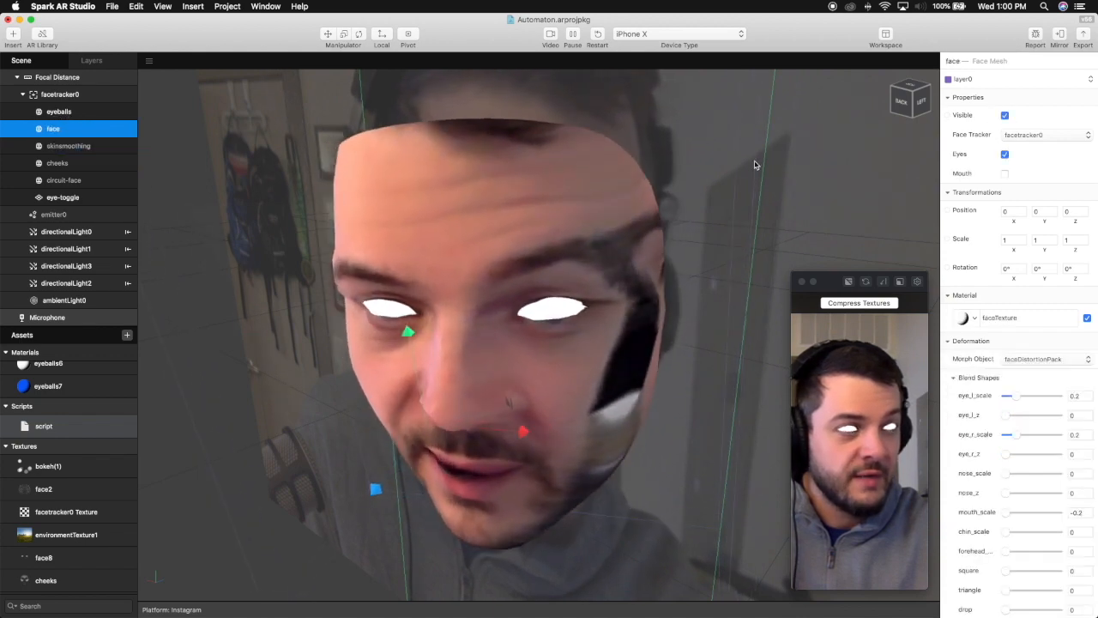
pyautogui.click(1005, 115)
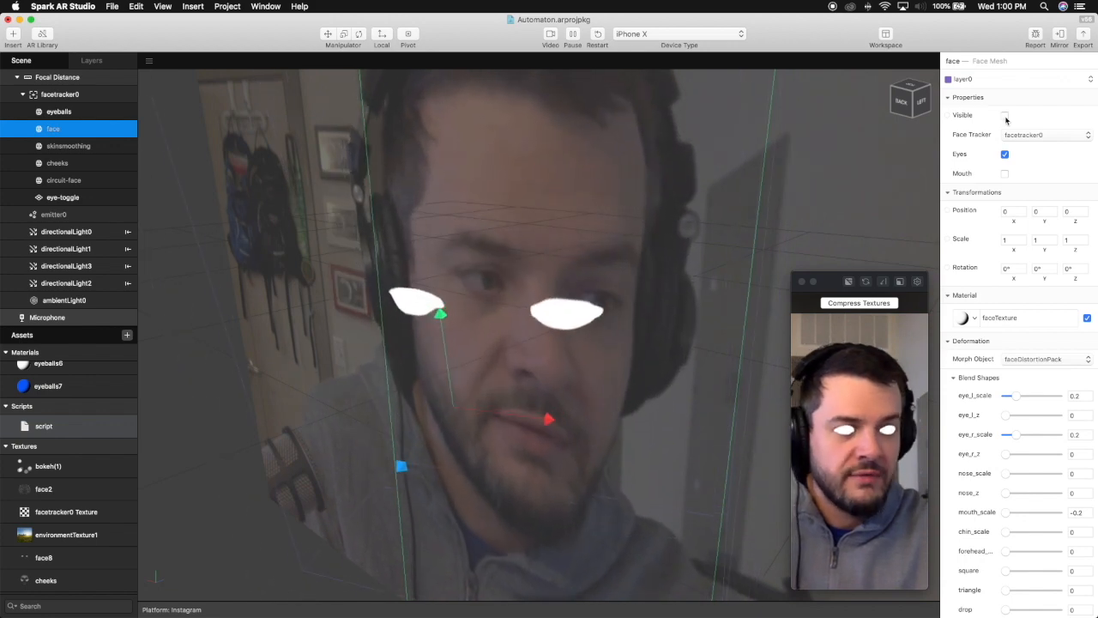
pyautogui.scroll(8, 645, 350)
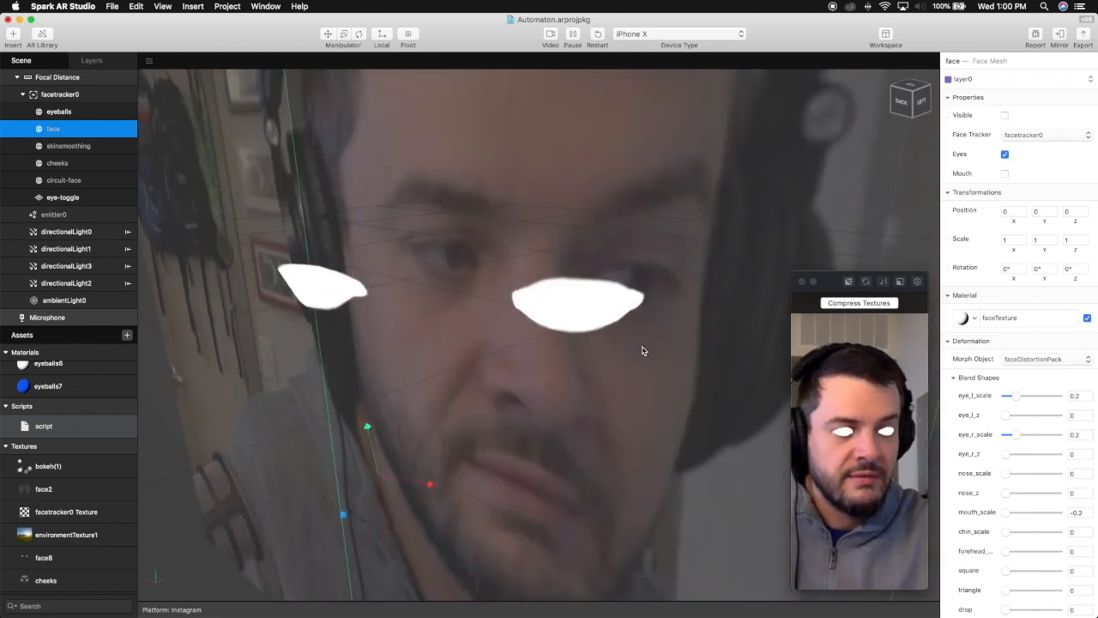
pyautogui.scroll(-10, 644, 350)
pyautogui.scroll(-2, 642, 350)
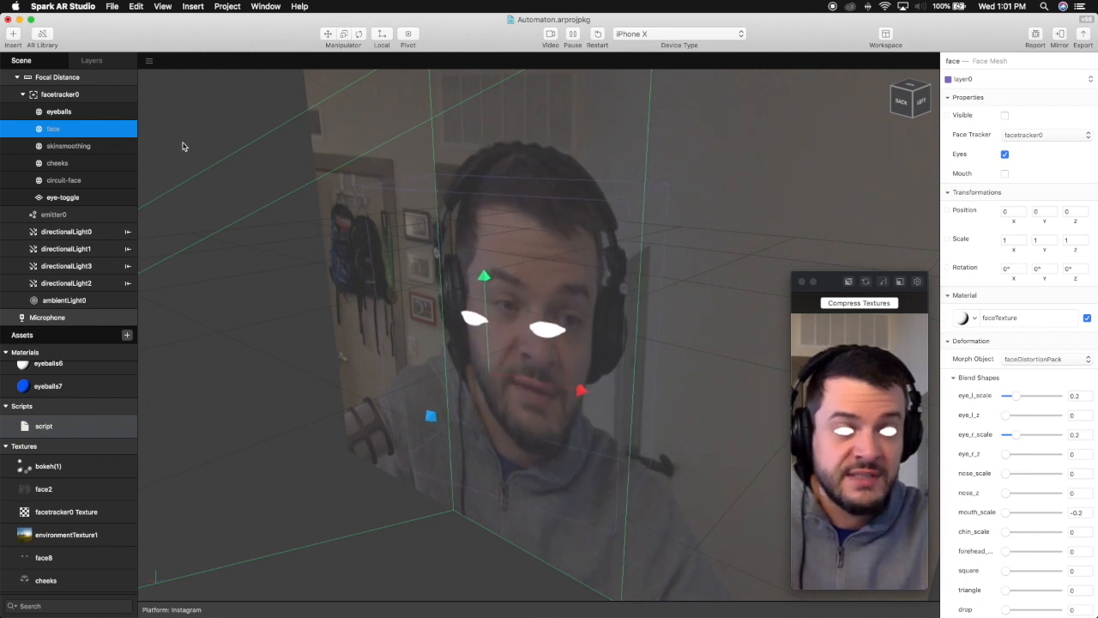
# Step: Try to assign the skinsmooth material to the eyeballs mesh
pyautogui.click(104, 113)
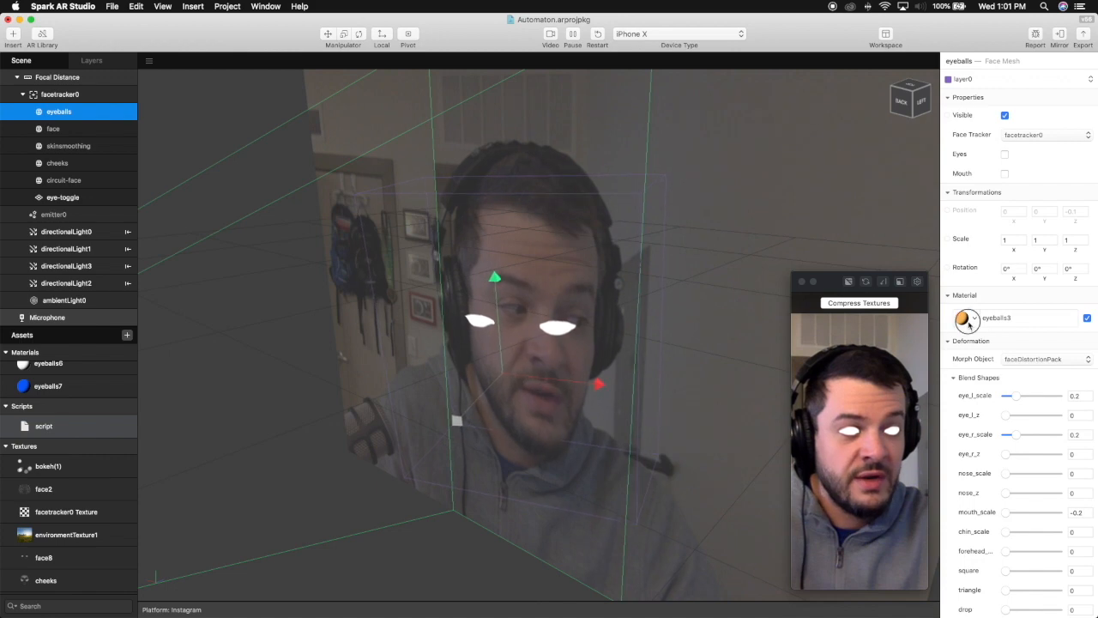
pyautogui.click(967, 320)
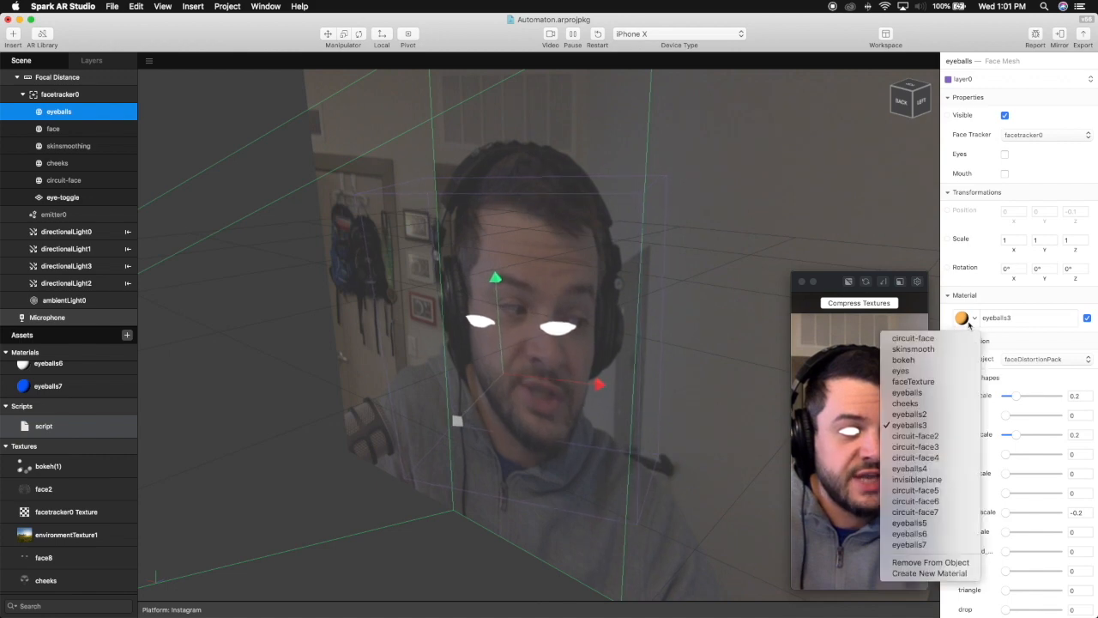
pyautogui.click(945, 350)
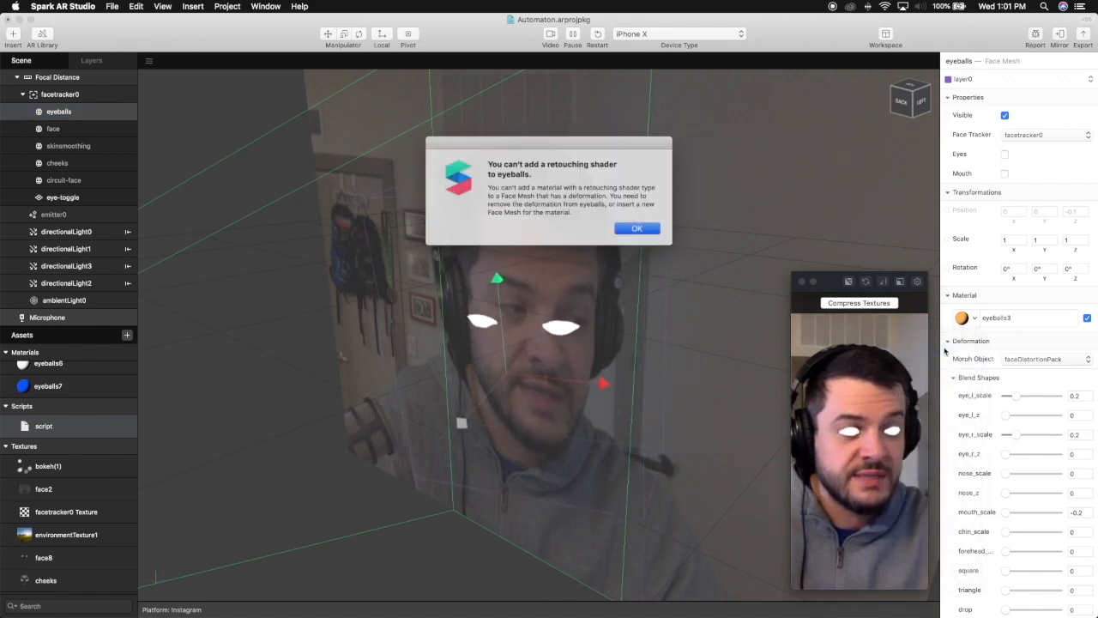
pyautogui.click(635, 229)
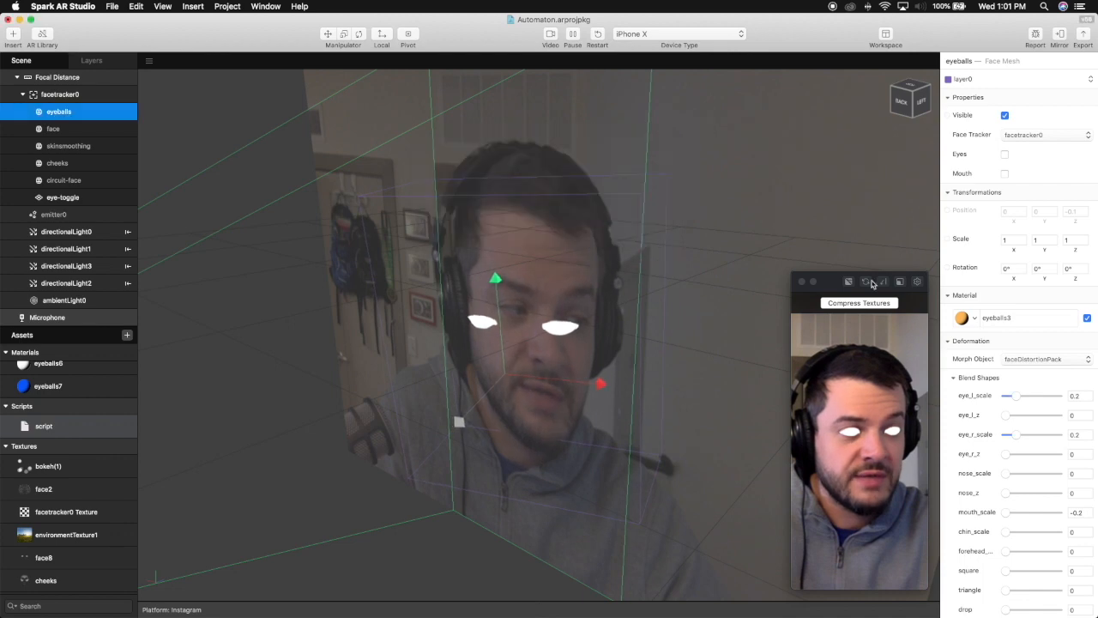
# Step: Try the circuit-face6 and faceTexture materials on the eyeballs mesh, returning it to eyeballs3 after each
pyautogui.click(975, 319)
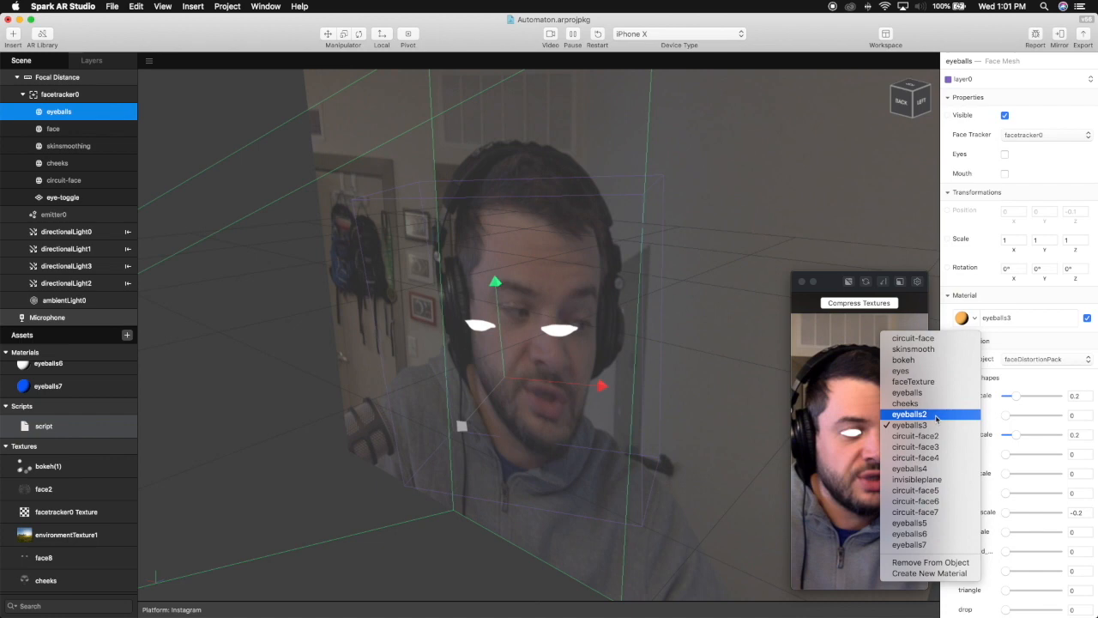
pyautogui.click(933, 501)
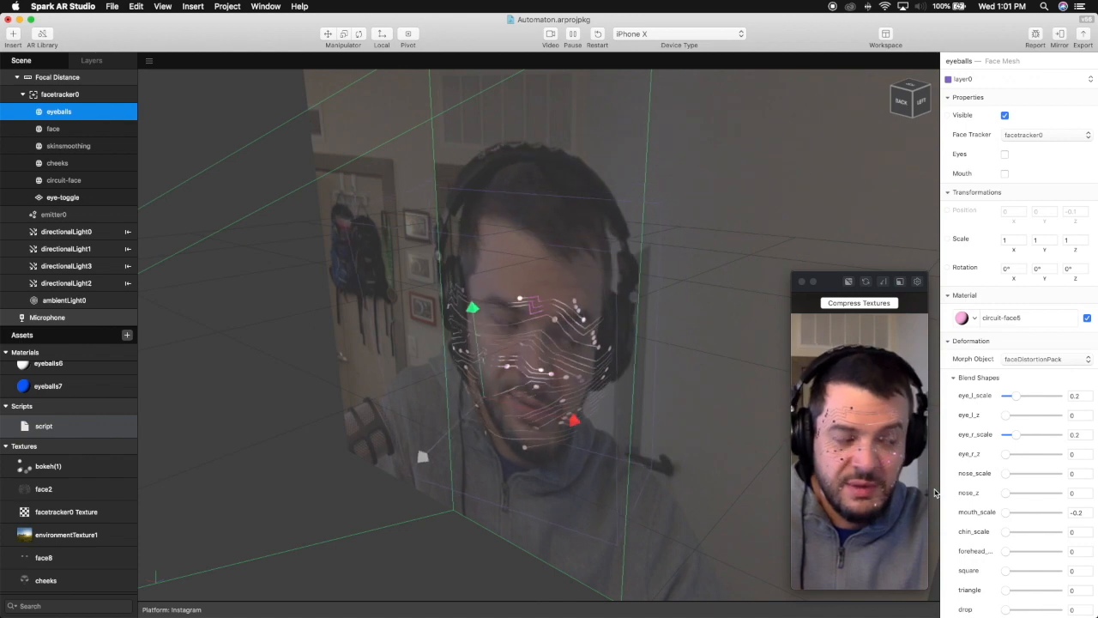
pyautogui.press('super+z')
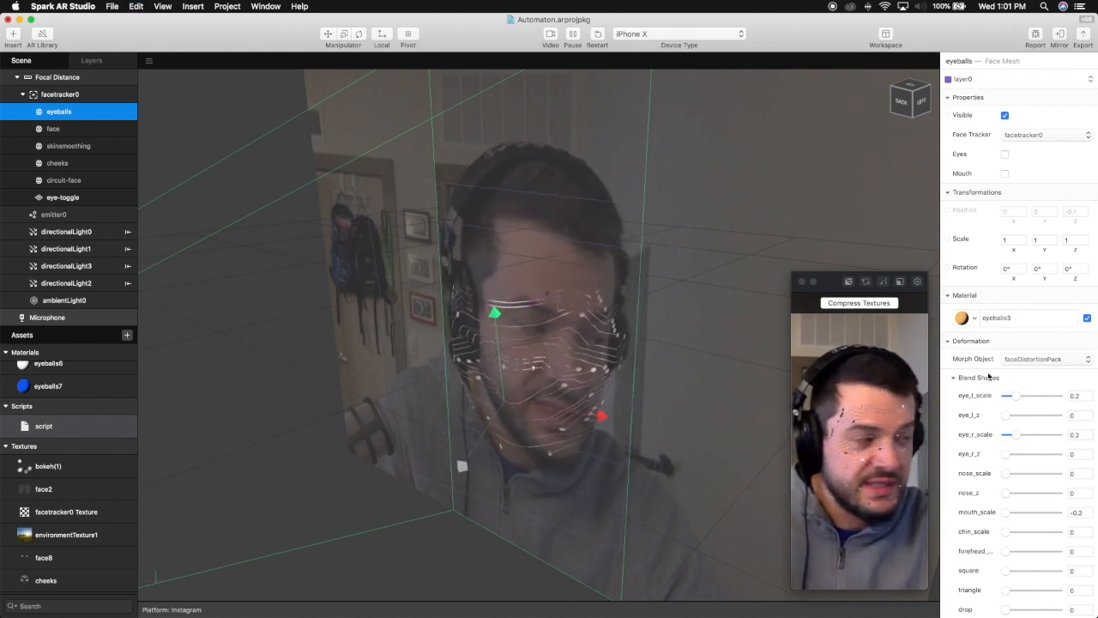
pyautogui.click(975, 318)
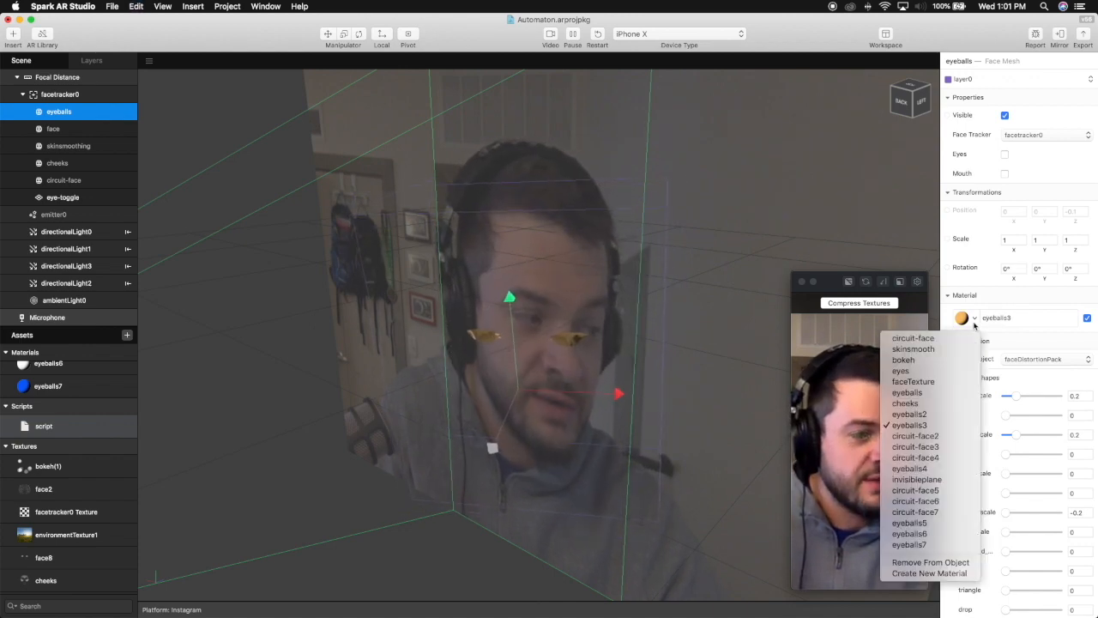
pyautogui.click(948, 384)
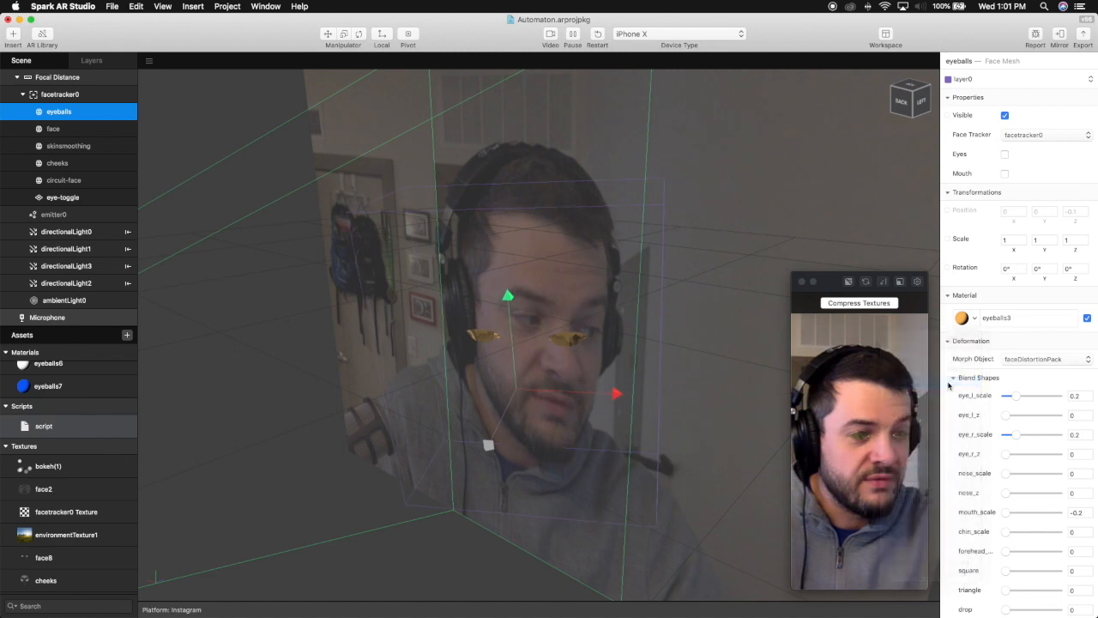
pyautogui.click(975, 319)
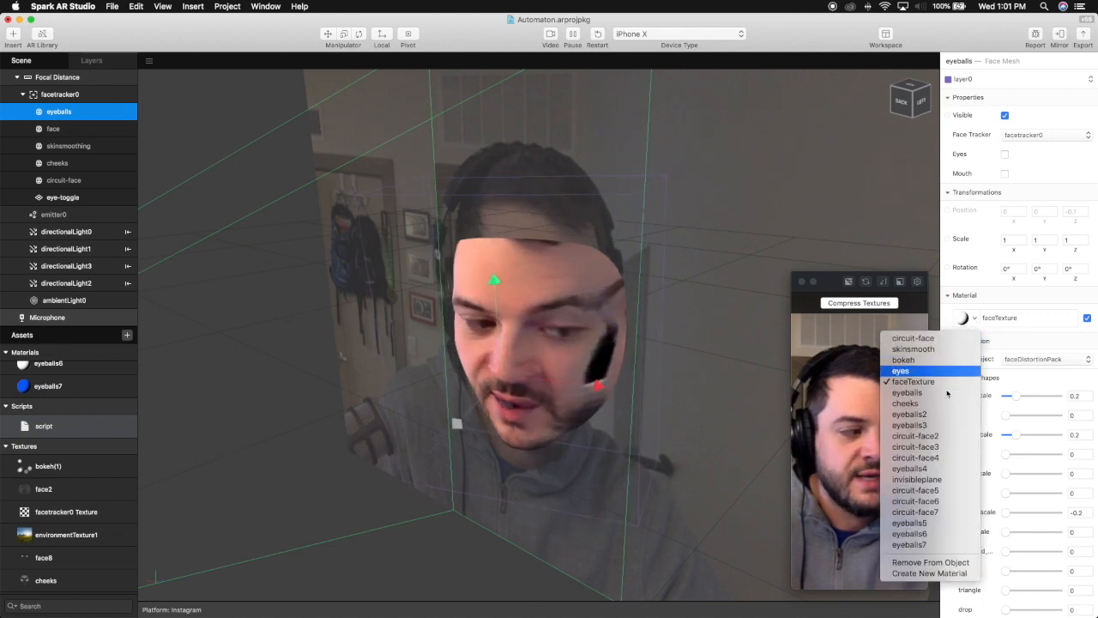
pyautogui.click(909, 425)
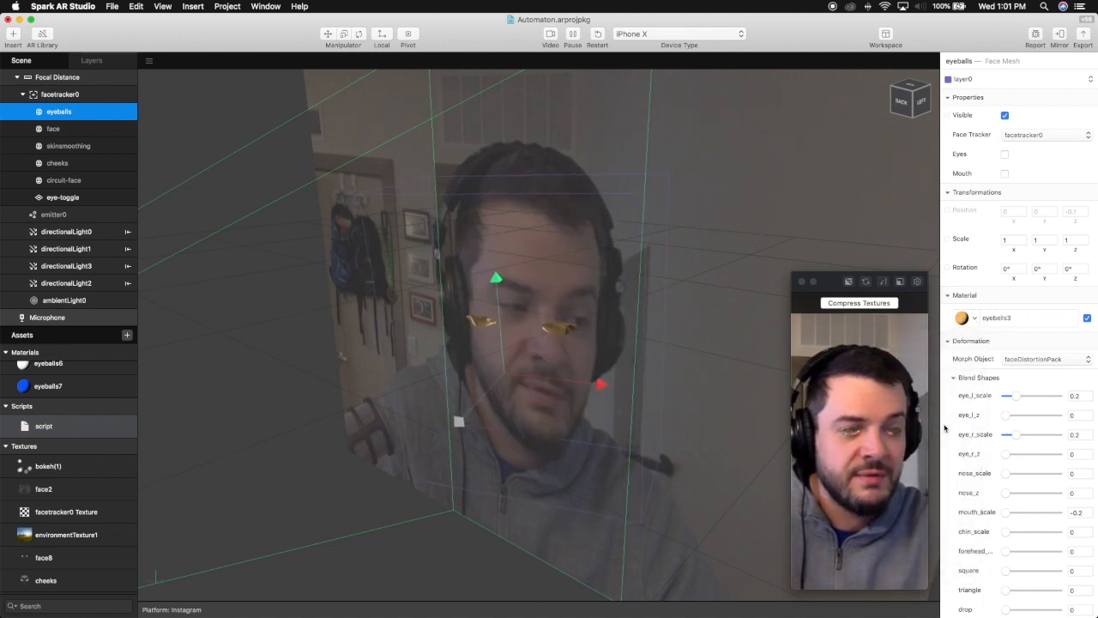
# Step: Try the eyeballs2, eyeballs and eyeballs4 materials in turn on the eyeballs mesh
pyautogui.click(975, 319)
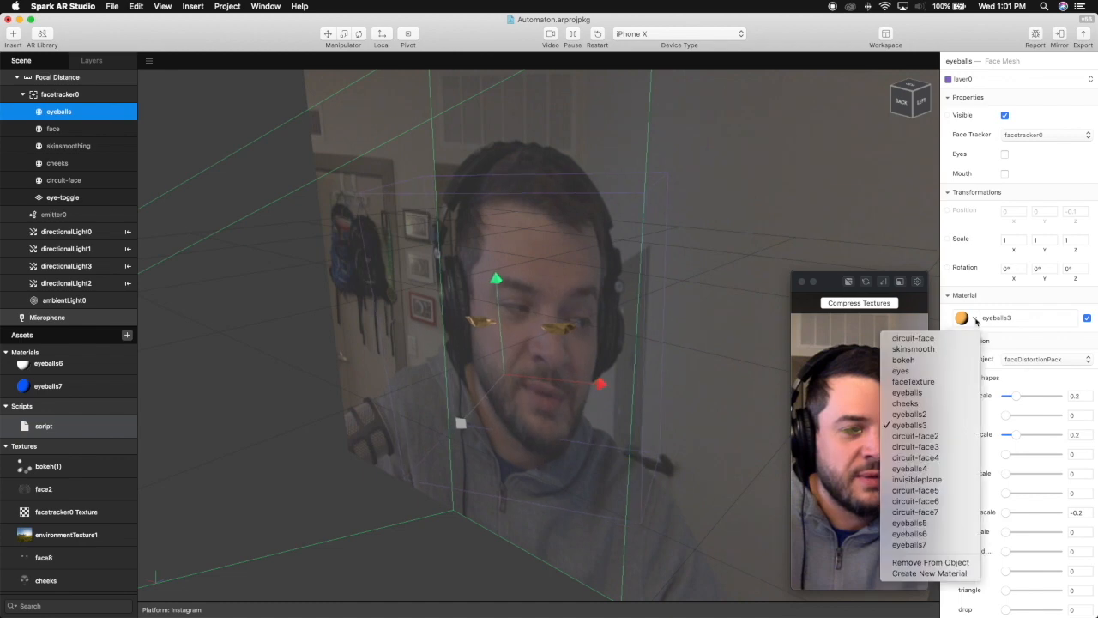
pyautogui.click(954, 415)
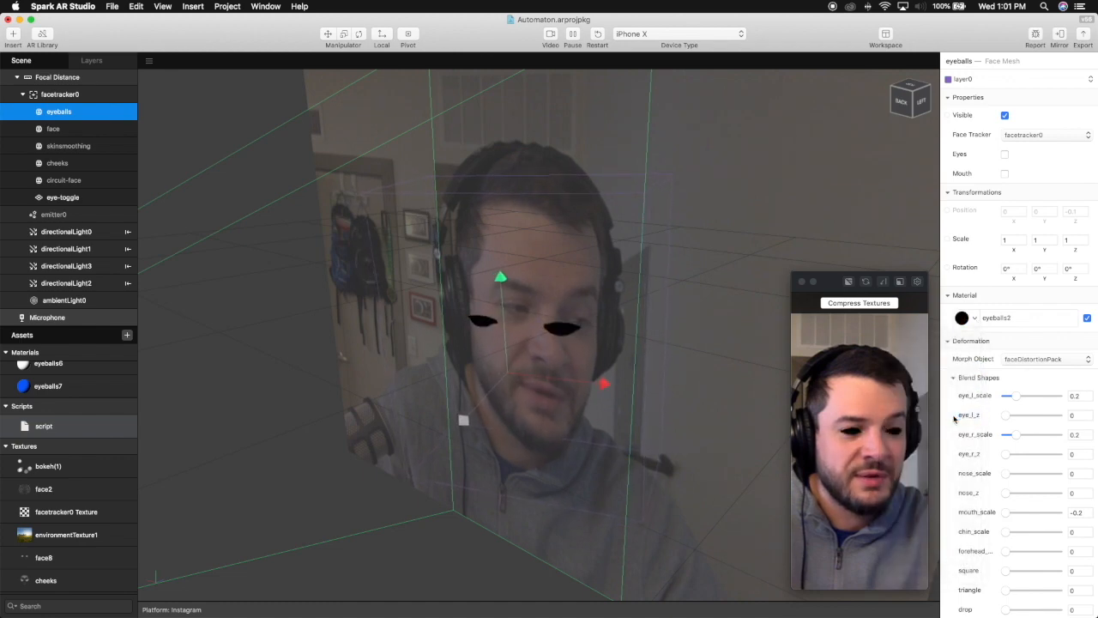
pyautogui.click(972, 320)
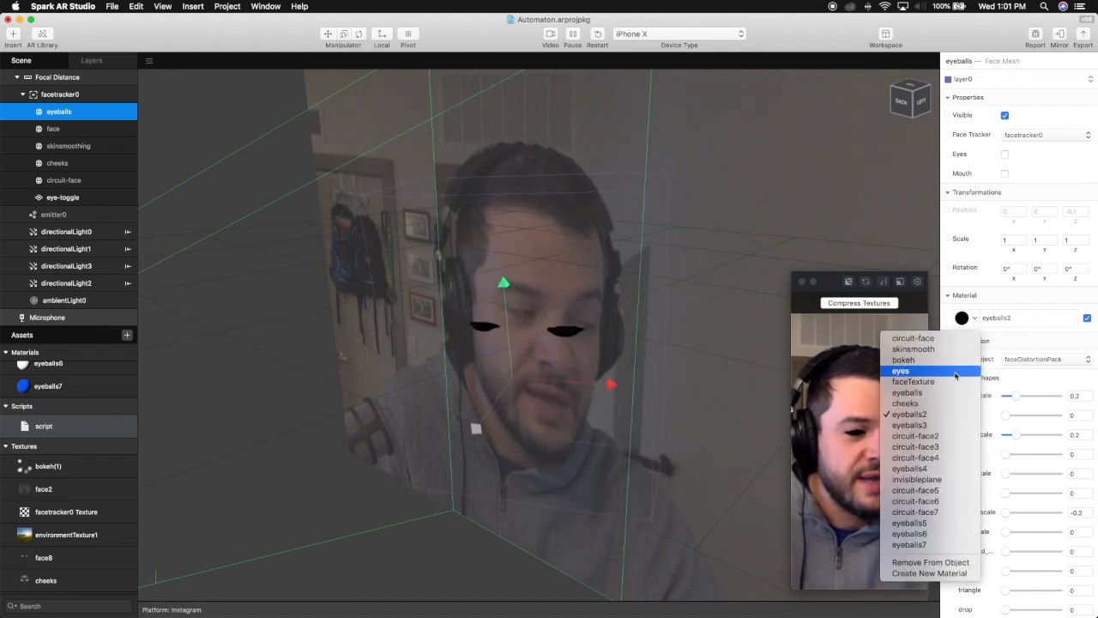
pyautogui.click(951, 394)
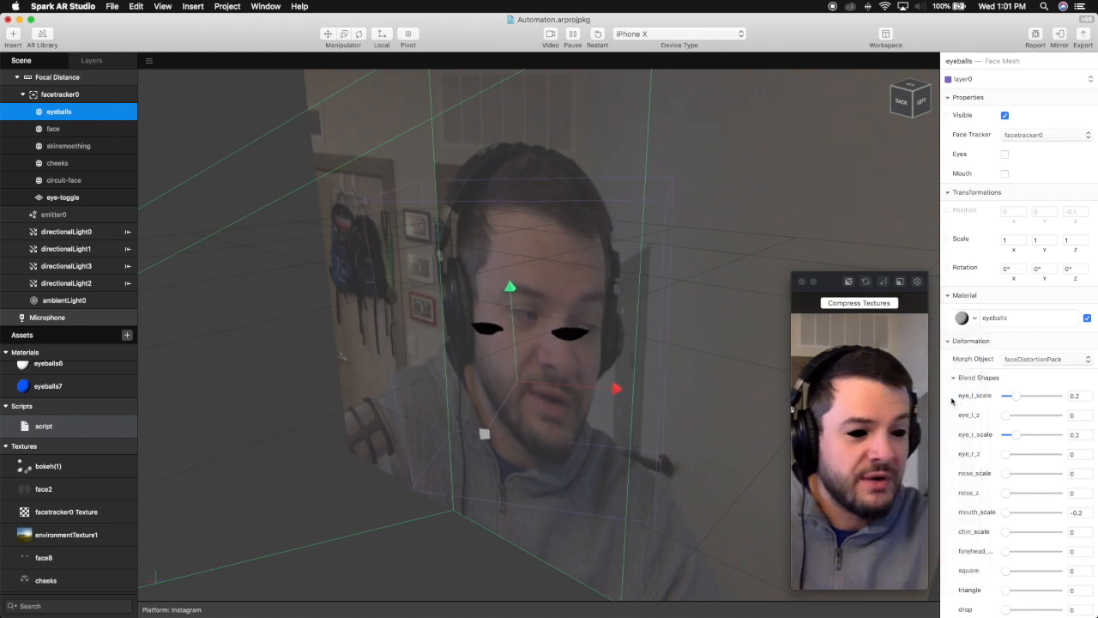
pyautogui.click(974, 319)
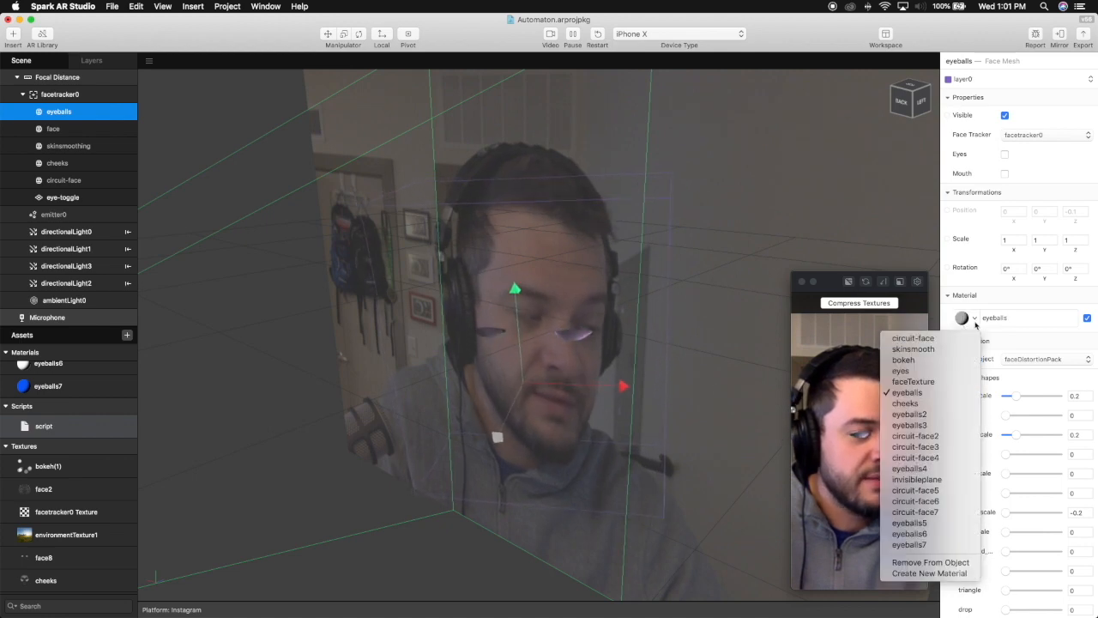
pyautogui.click(951, 471)
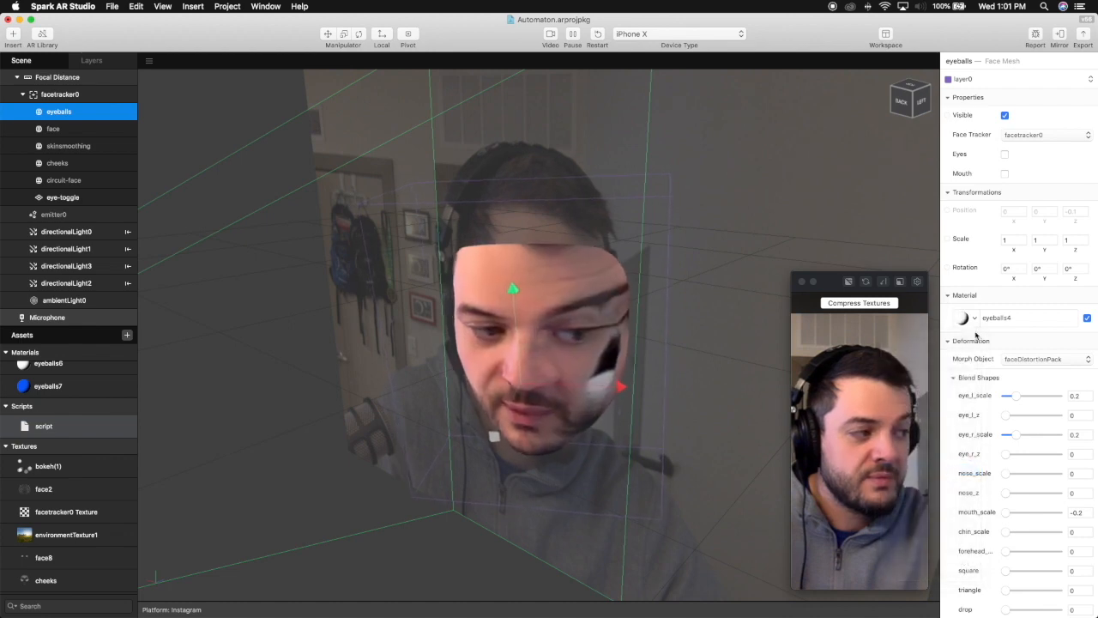
# Step: Undo the recent material trials so the eyeballs mesh uses eyeballs3 again, and restore the hidden face meshes
pyautogui.press('super+z')
pyautogui.press('super+z')
pyautogui.press('super+z')
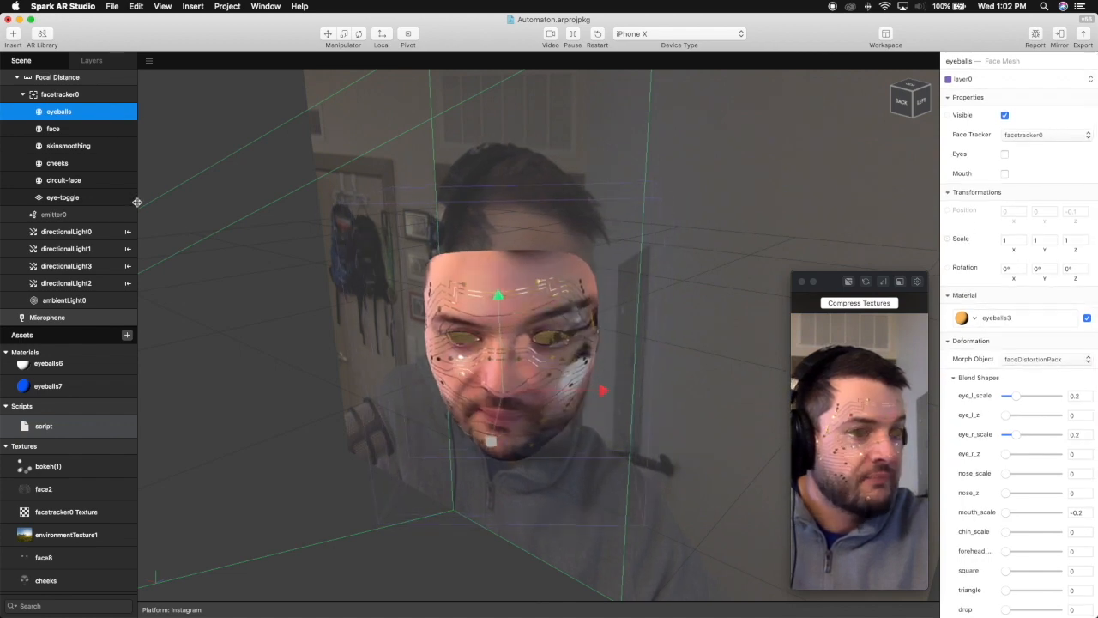
# Step: Hide the circuit-face, cheeks, skinsmoothing and face meshes, leaving the eyeballs mesh visible
pyautogui.click(96, 181)
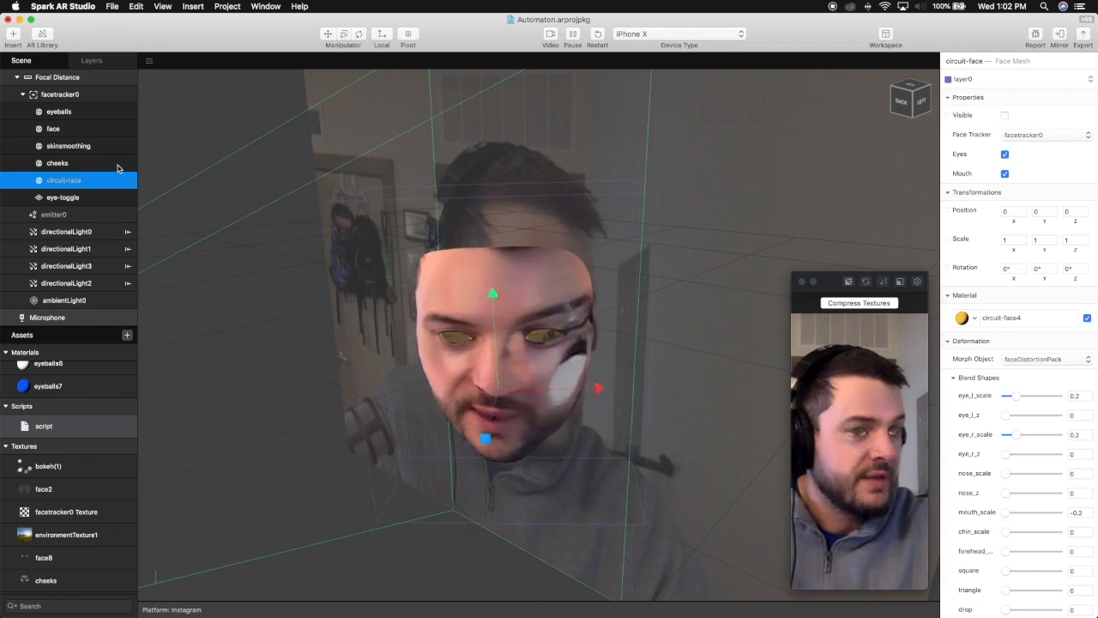
pyautogui.click(118, 165)
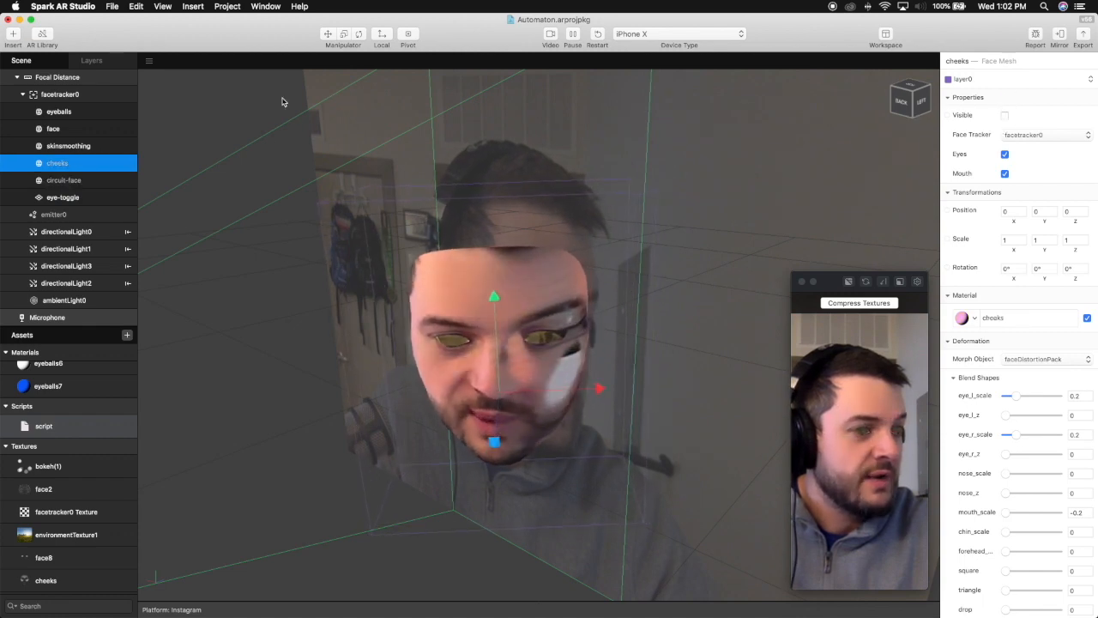
pyautogui.click(115, 148)
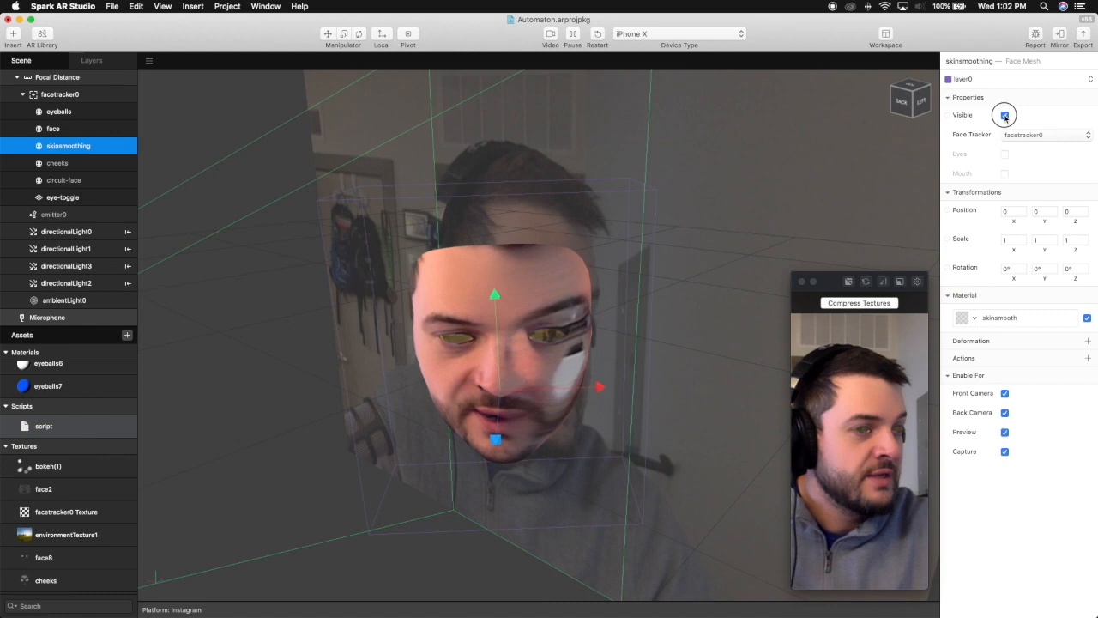
pyautogui.click(129, 128)
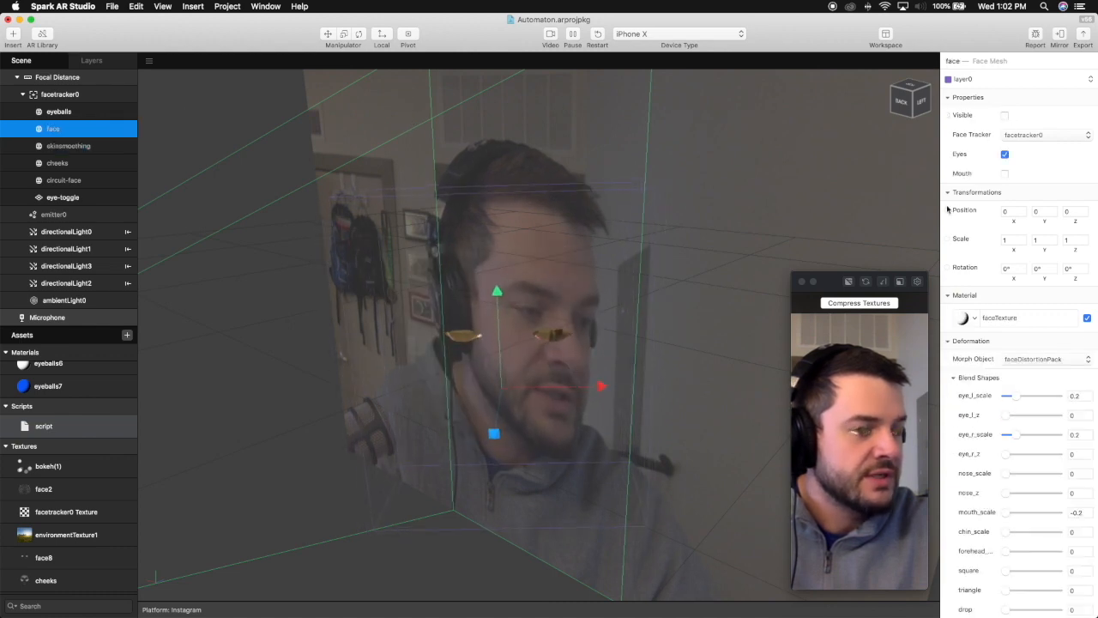
# Step: Inspect the eye-toggle plane and tap the simulator preview to cycle the eye material
pyautogui.click(562, 341)
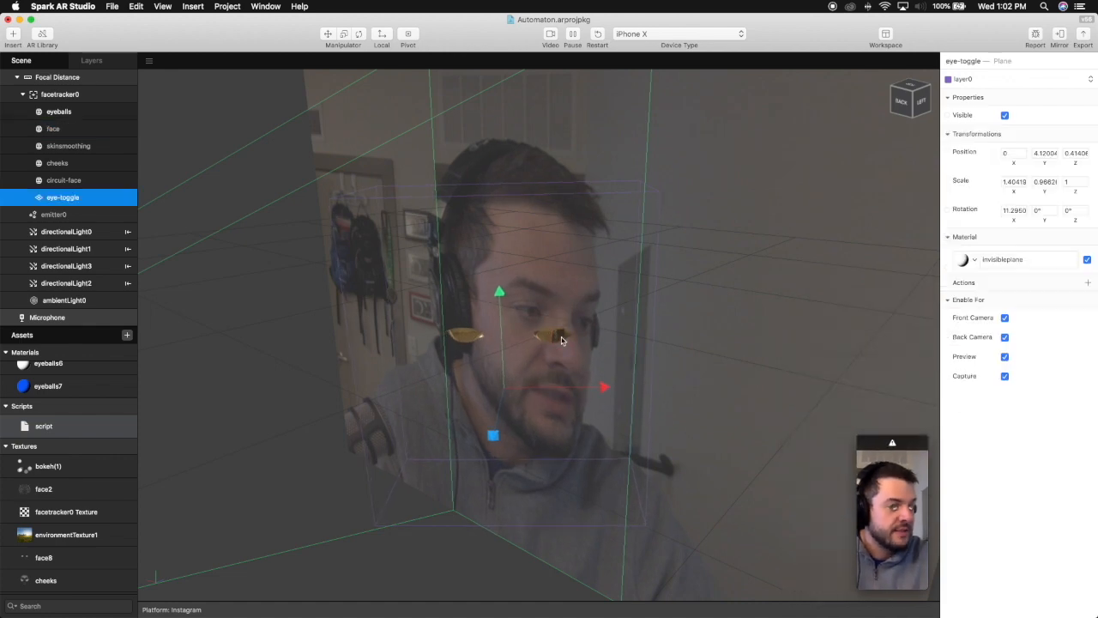
pyautogui.click(903, 513)
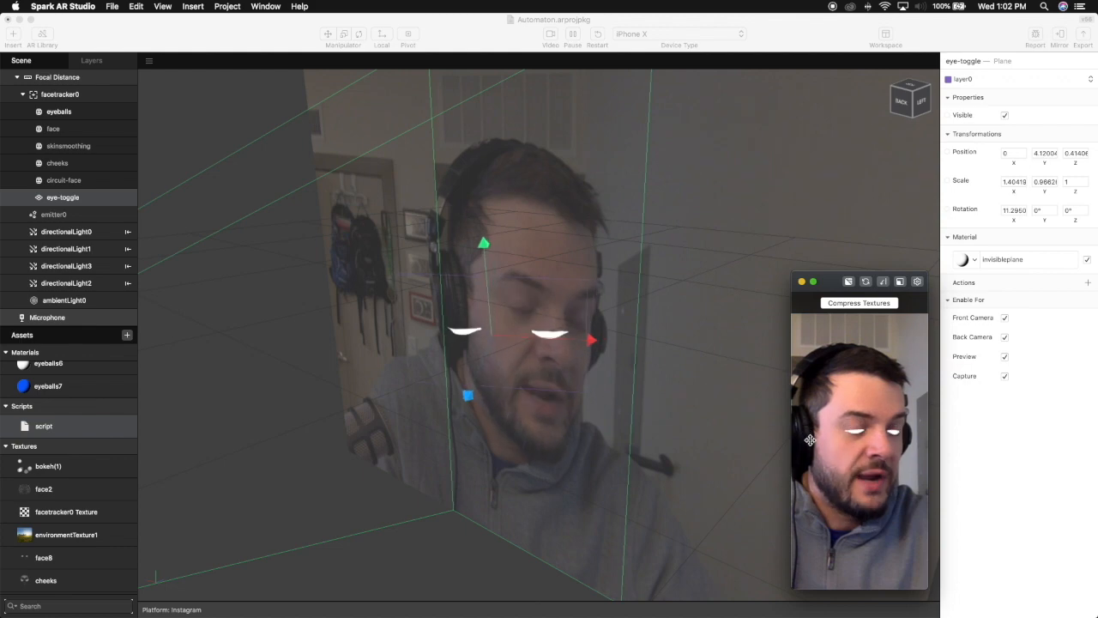
# Step: Show the material and deformation settings of the eyeballs mesh
pyautogui.click(121, 118)
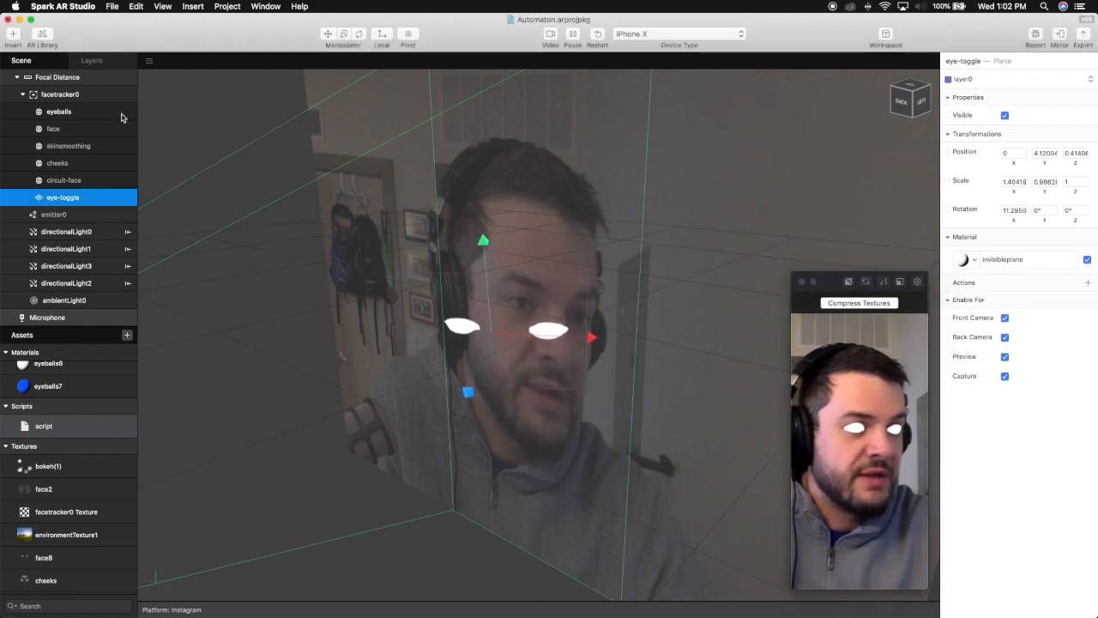
pyautogui.click(121, 116)
pyautogui.scroll(-2, 968, 352)
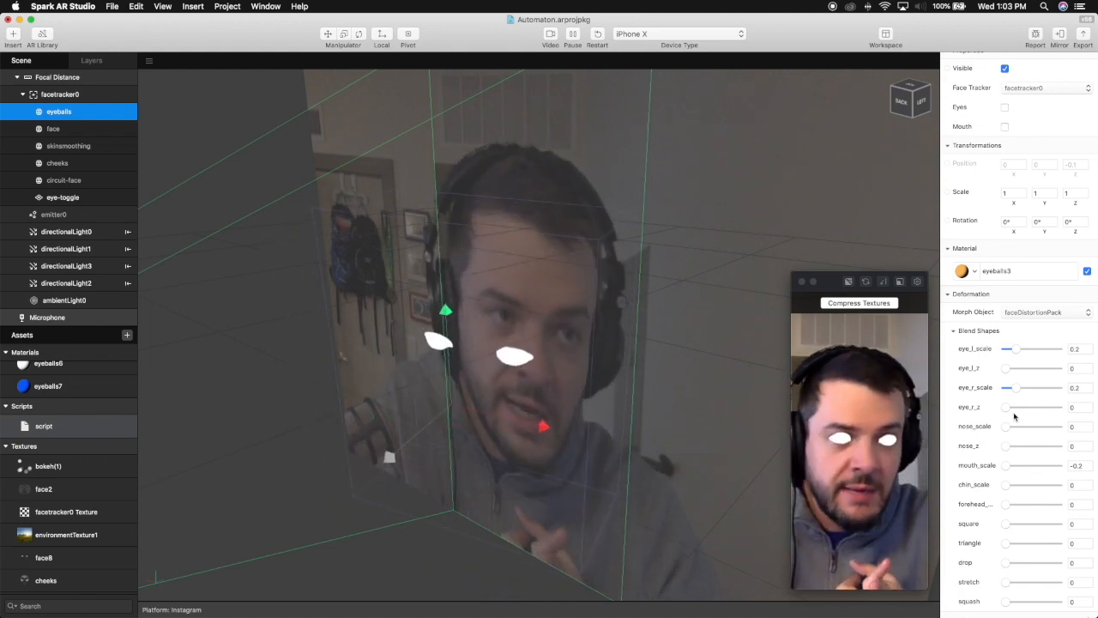
# Step: Open the Spark AR Studio welcome window, browse its Express Tutorials and Sample Projects, and close it
pyautogui.click(266, 7)
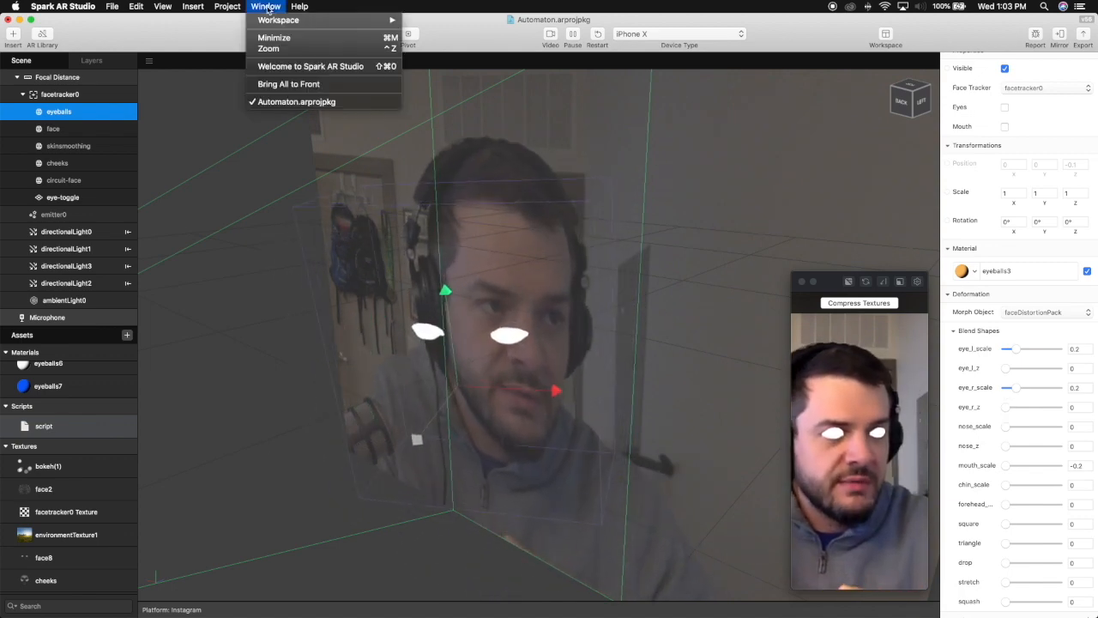
pyautogui.click(282, 66)
pyautogui.click(312, 196)
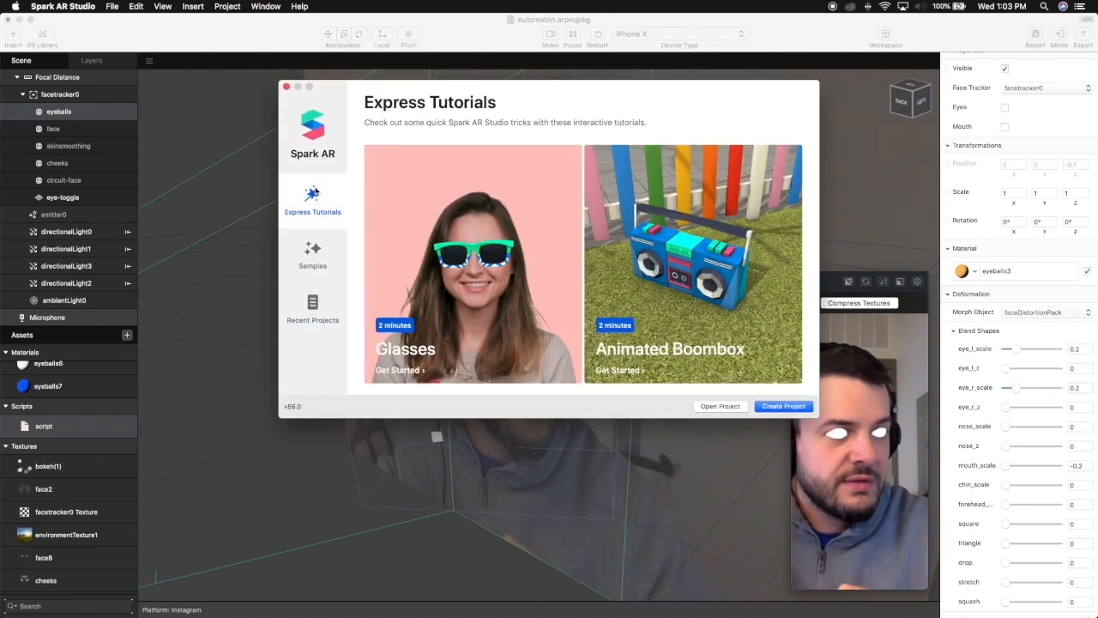
pyautogui.click(313, 251)
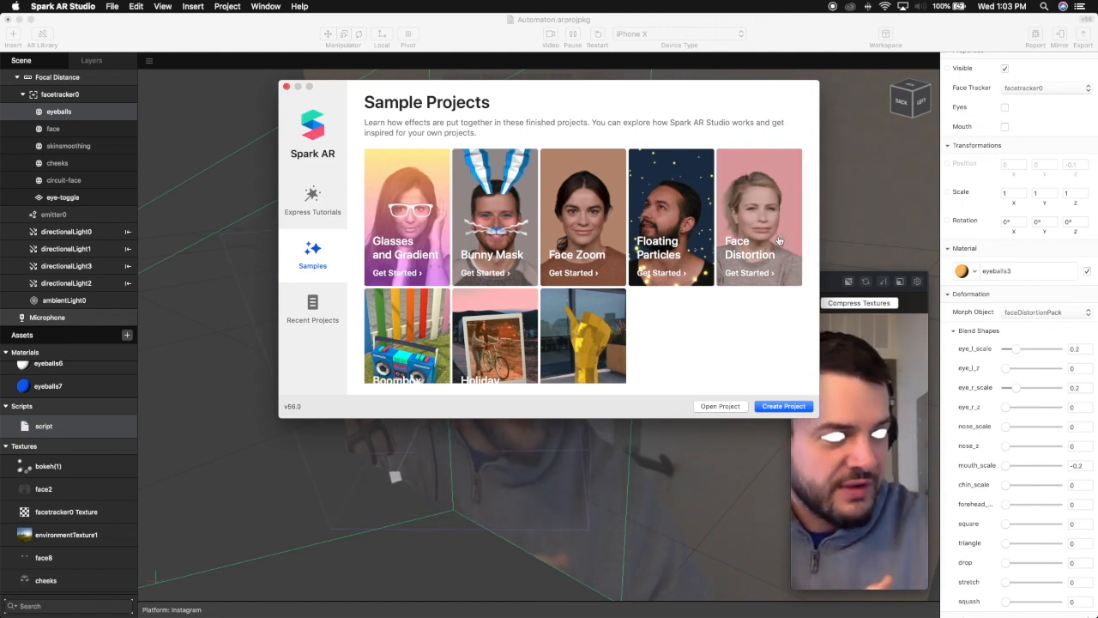
pyautogui.click(287, 87)
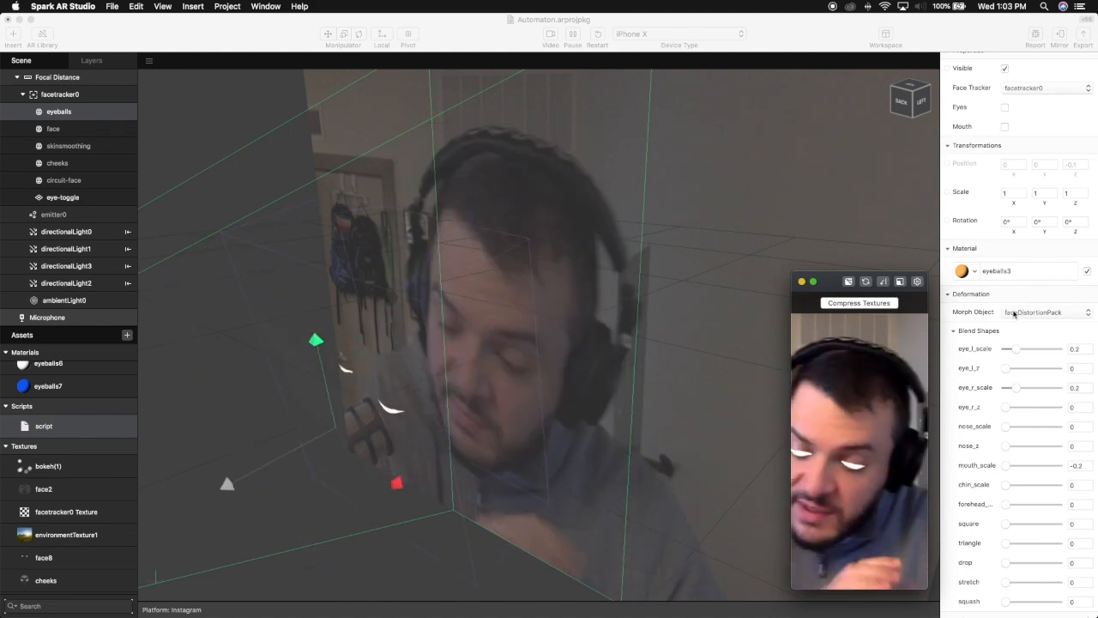
# Step: Review the faceDistortionPack blend shapes of the eyeballs mesh and open its nose_scale value
pyautogui.scroll(-3, 1014, 322)
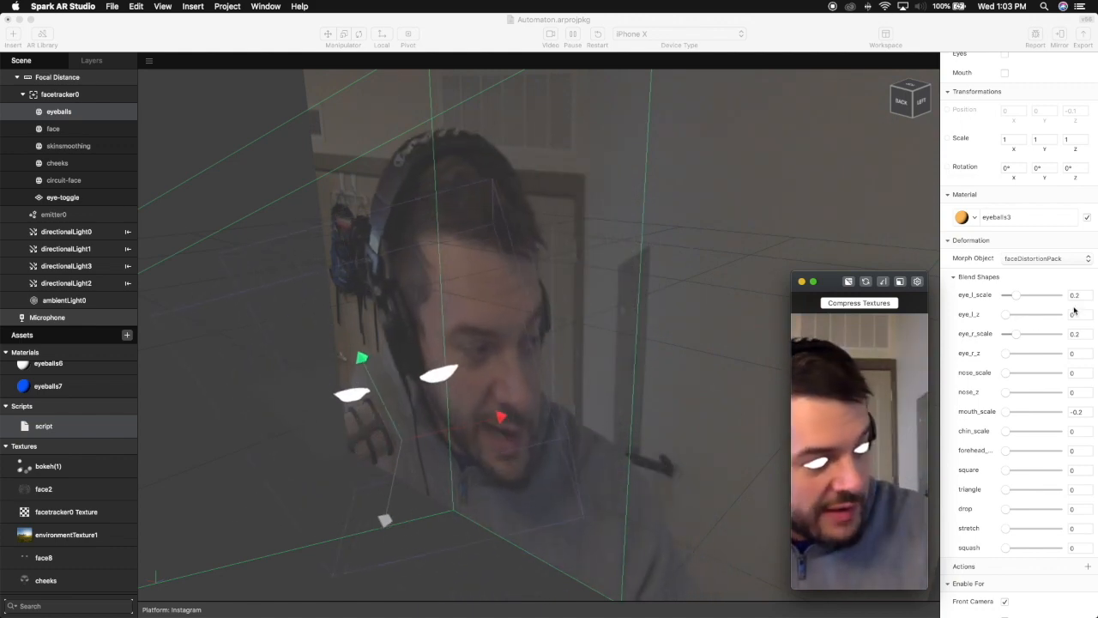
pyautogui.click(1075, 372)
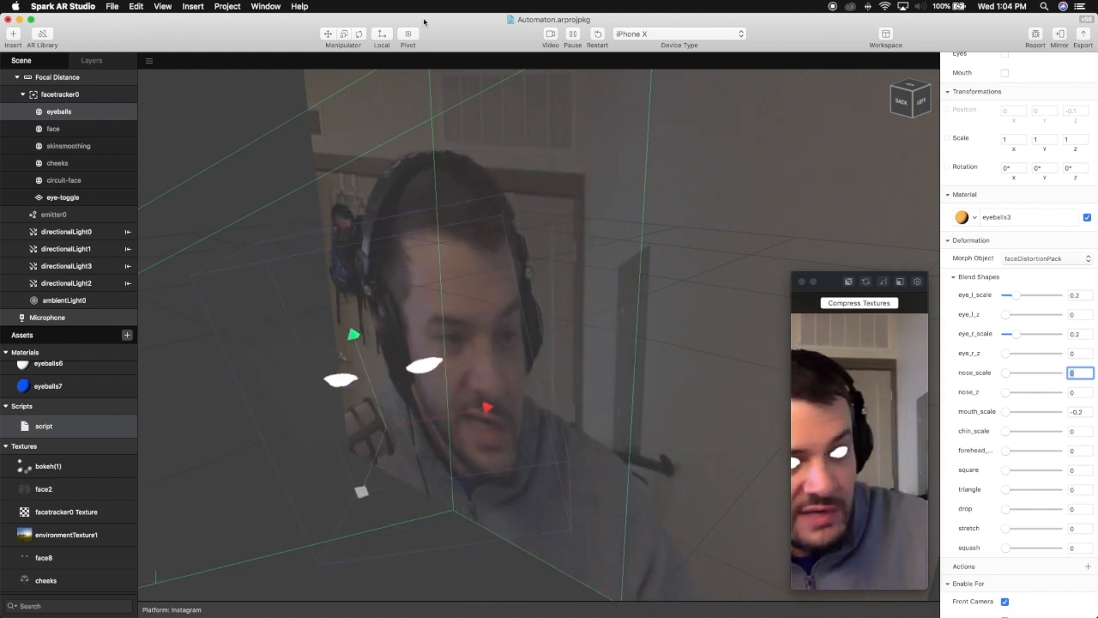
# Step: Make the face, skinsmoothing, cheeks and circuit-face meshes visible again
pyautogui.click(96, 116)
pyautogui.click(73, 129)
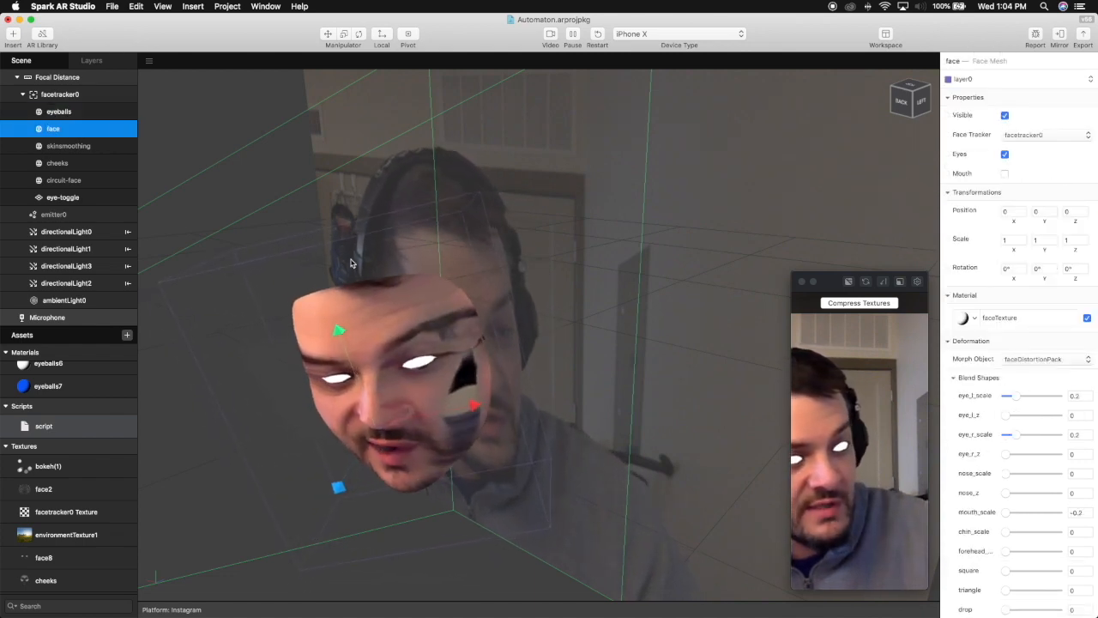
pyautogui.click(98, 147)
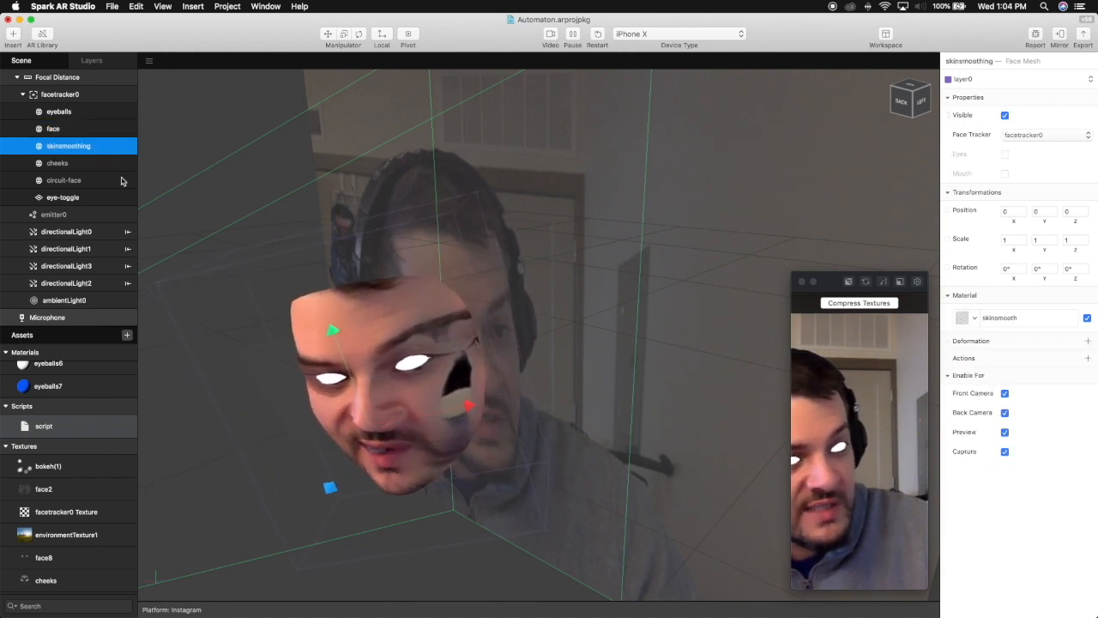
pyautogui.click(60, 163)
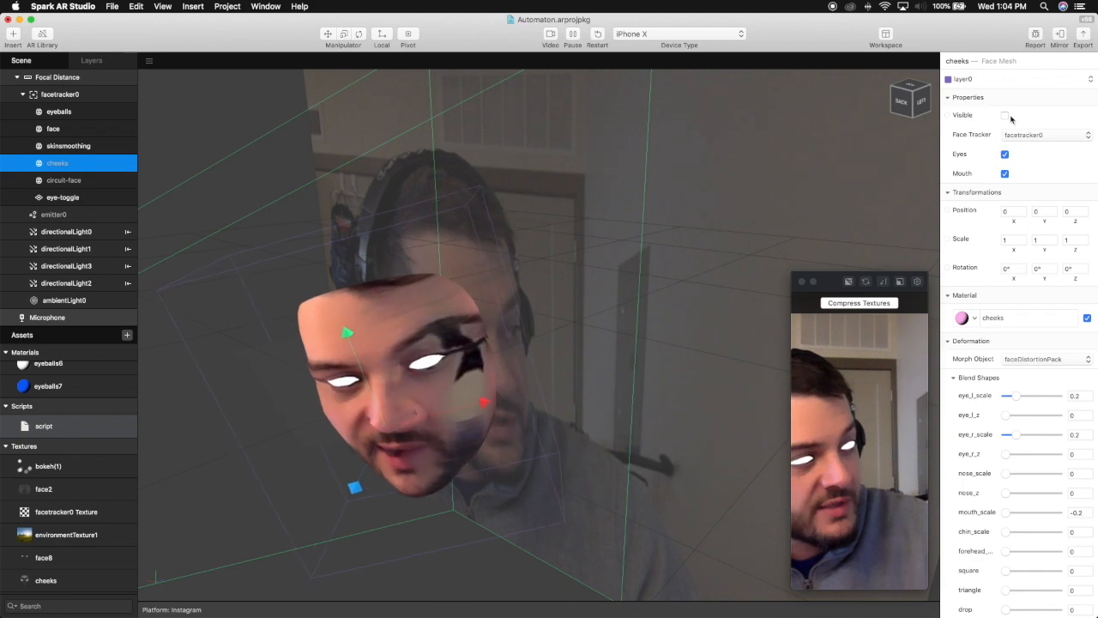
pyautogui.click(91, 181)
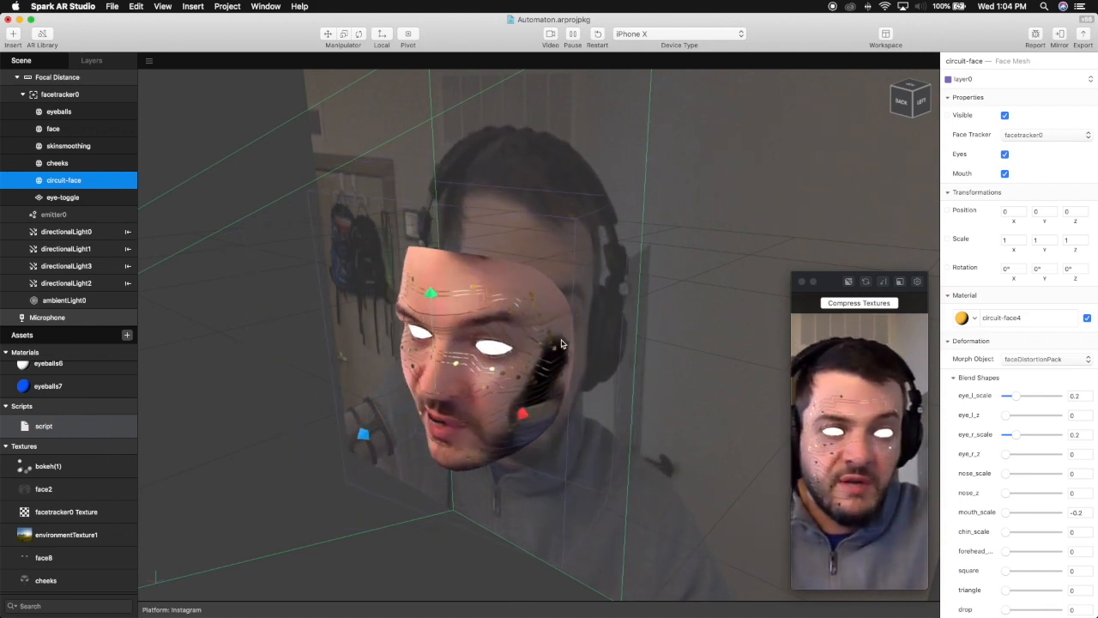
# Step: Show the emitter0 particle system temporarily to view its particles around the camera, and hide it again
pyautogui.click(87, 219)
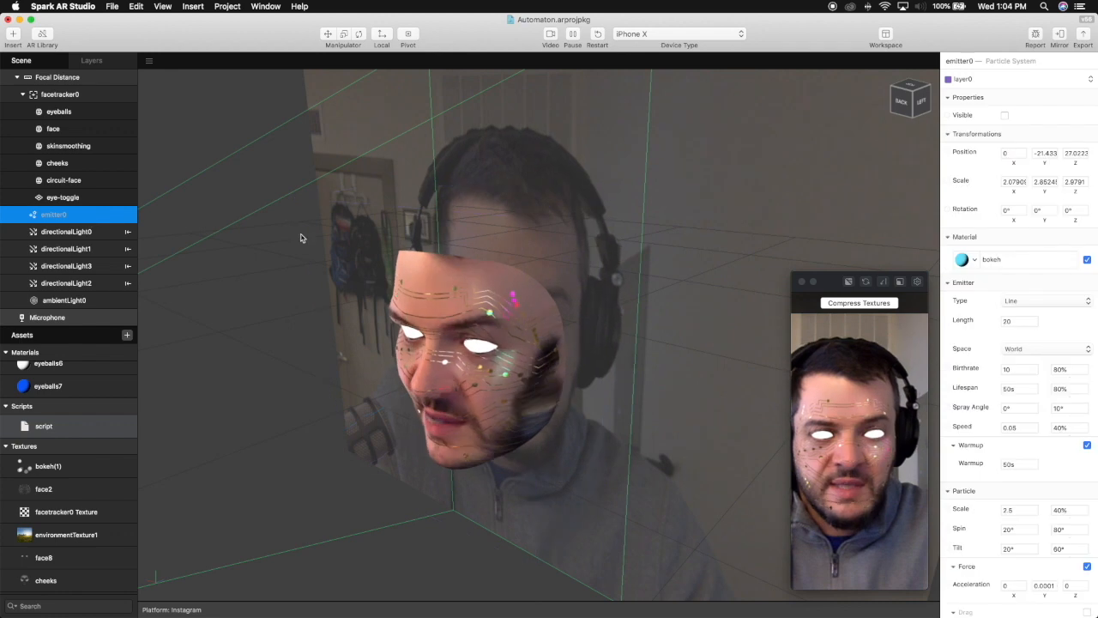
pyautogui.click(1005, 116)
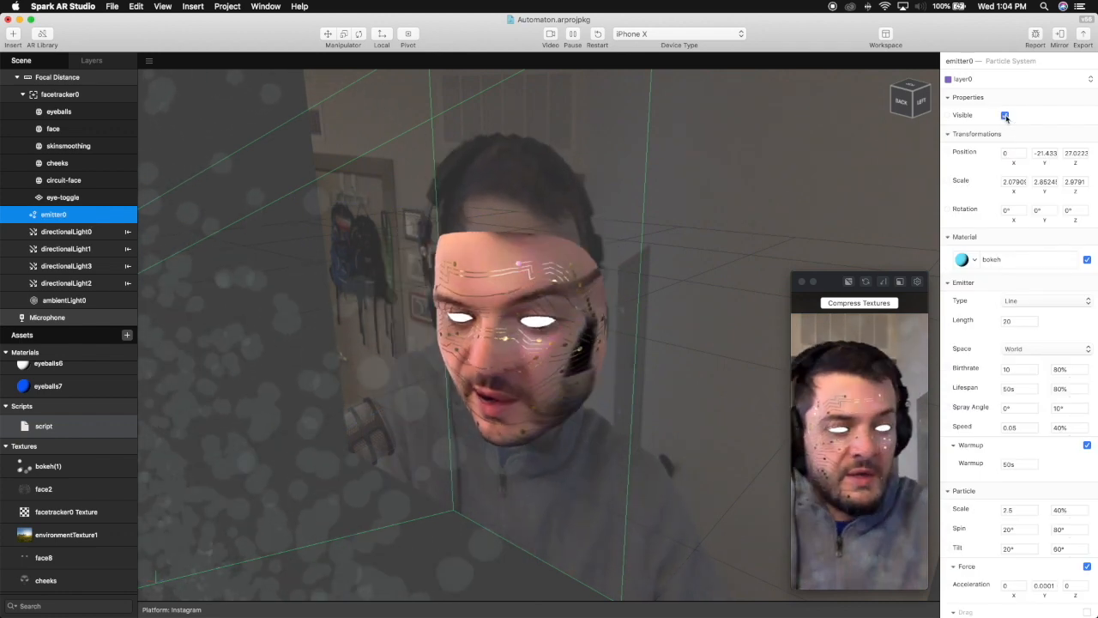
pyautogui.scroll(-5, 494, 290)
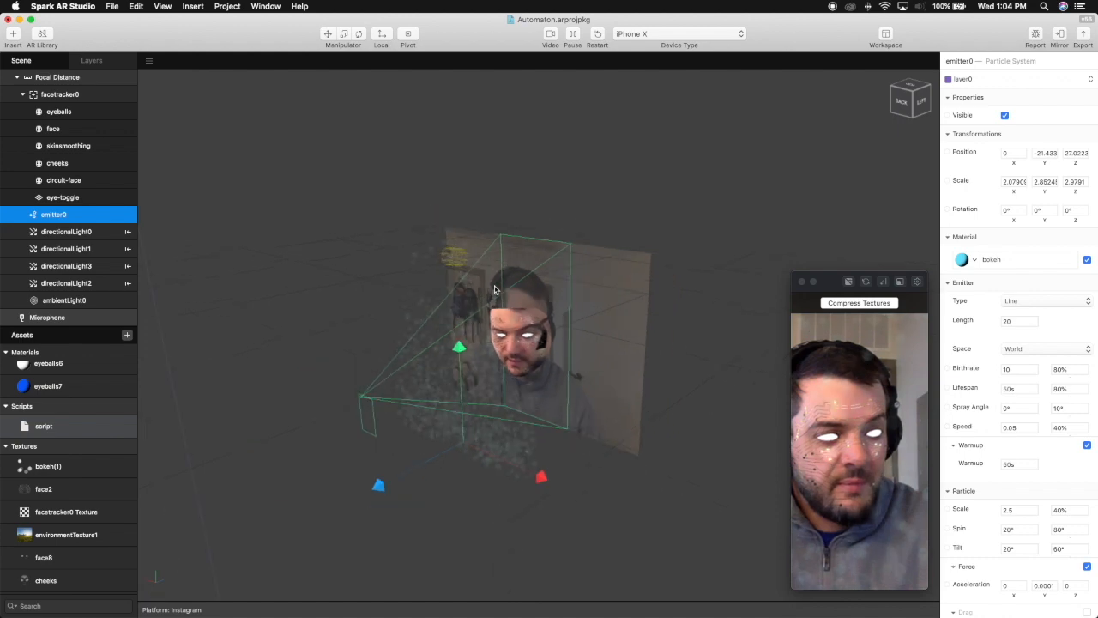
pyautogui.scroll(2, 494, 290)
pyautogui.scroll(1, 494, 290)
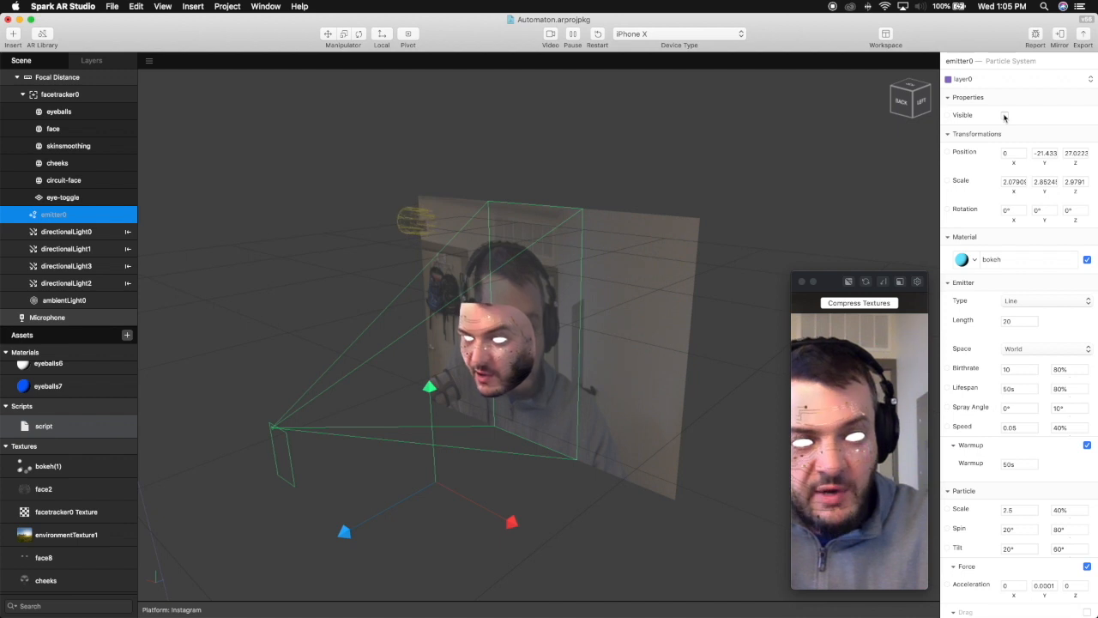
# Step: Delete the emitter0 particle system from the scene
pyautogui.scroll(-2, 1005, 117)
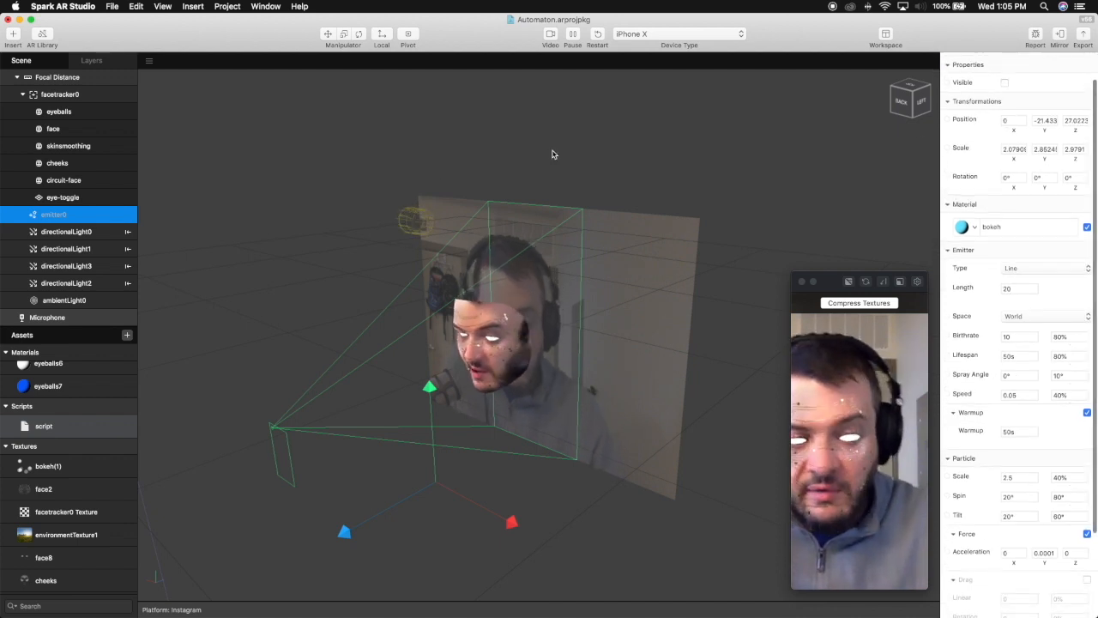
pyautogui.rightClick(73, 216)
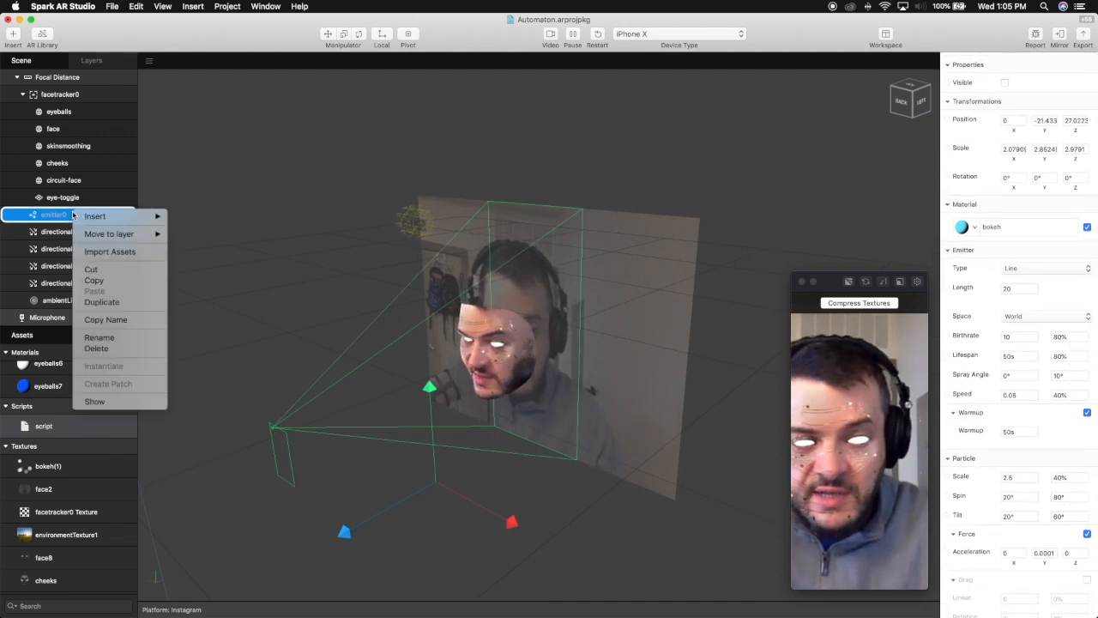
pyautogui.click(117, 348)
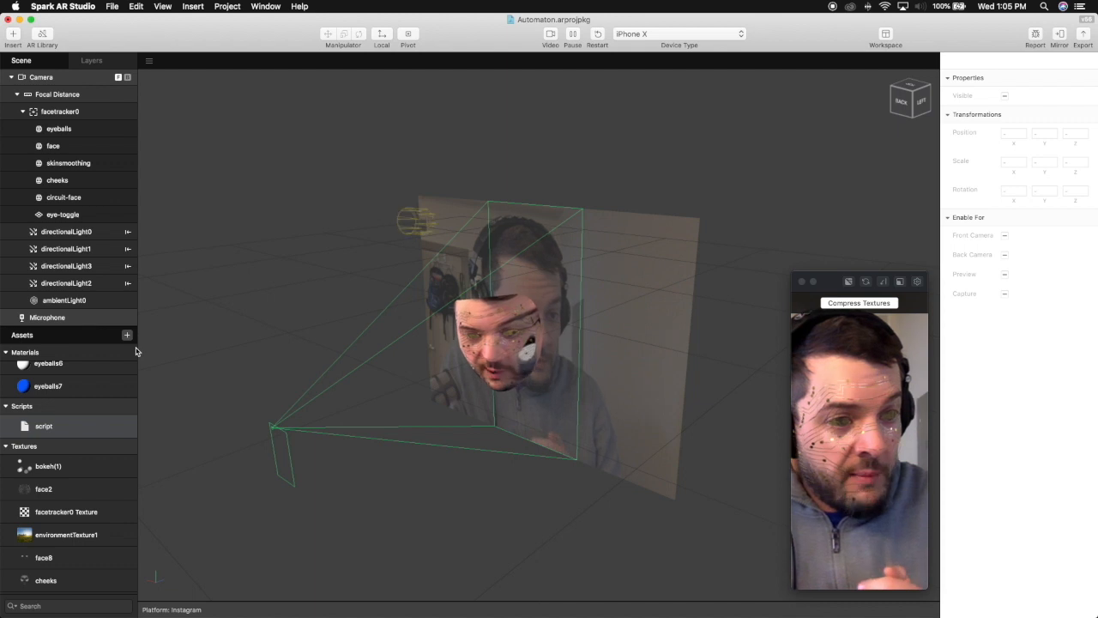
# Step: Hide the face mesh and show it again to compare the effect with and without it
pyautogui.click(94, 145)
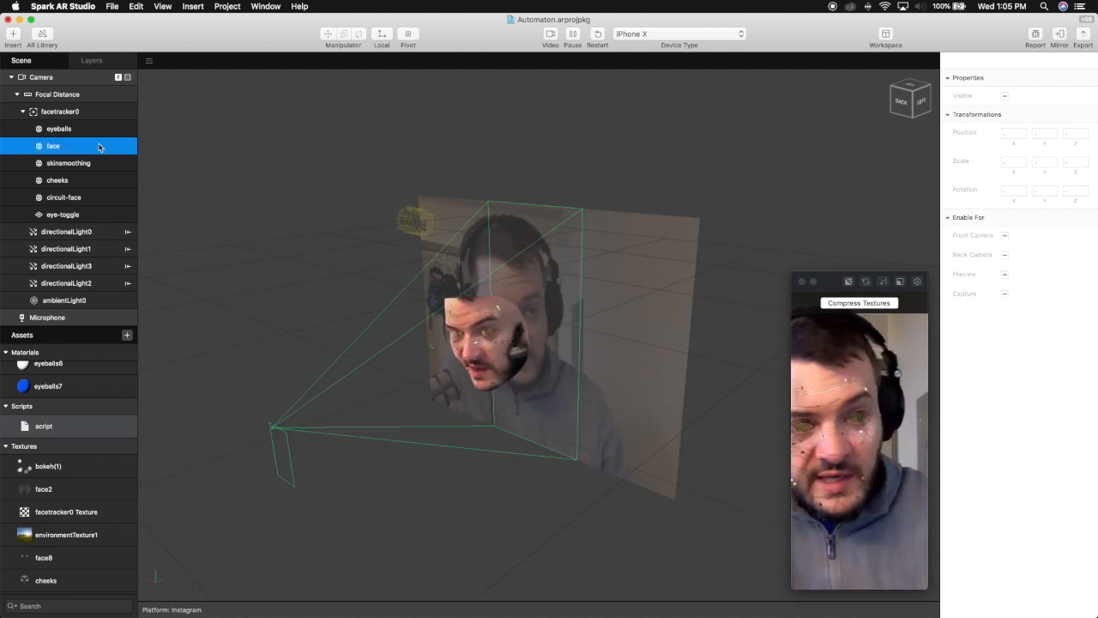
pyautogui.click(75, 130)
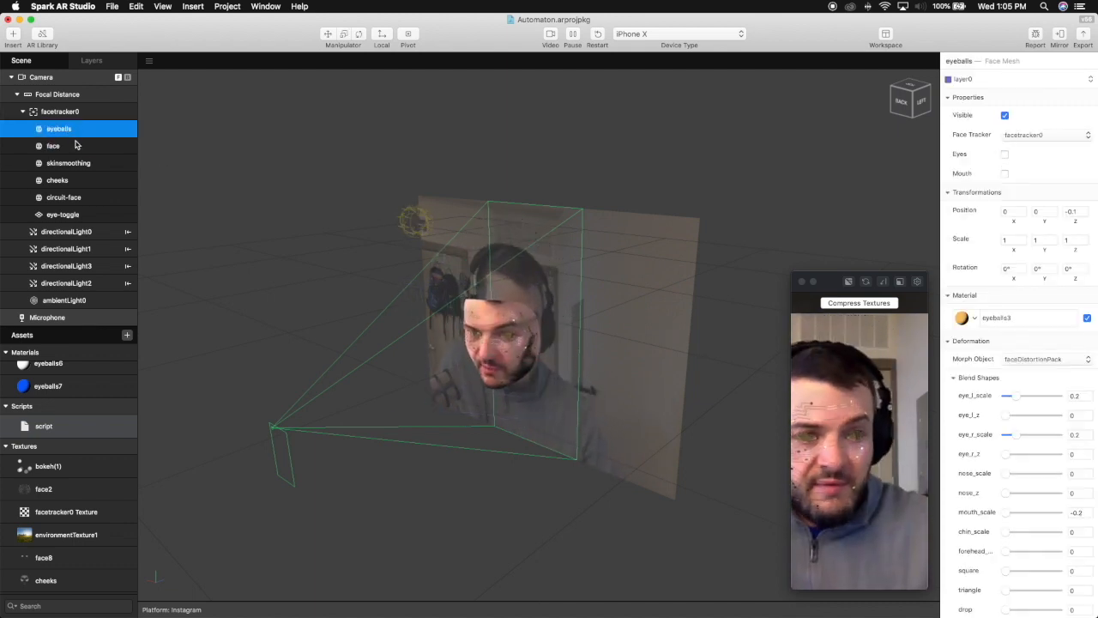
pyautogui.click(76, 147)
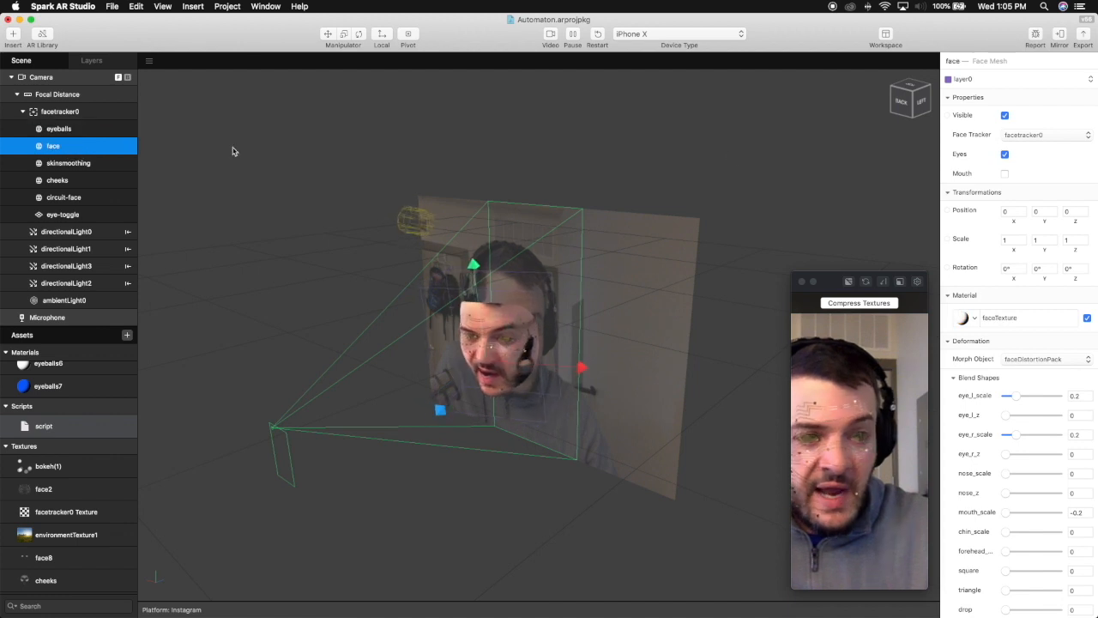
pyautogui.click(1005, 115)
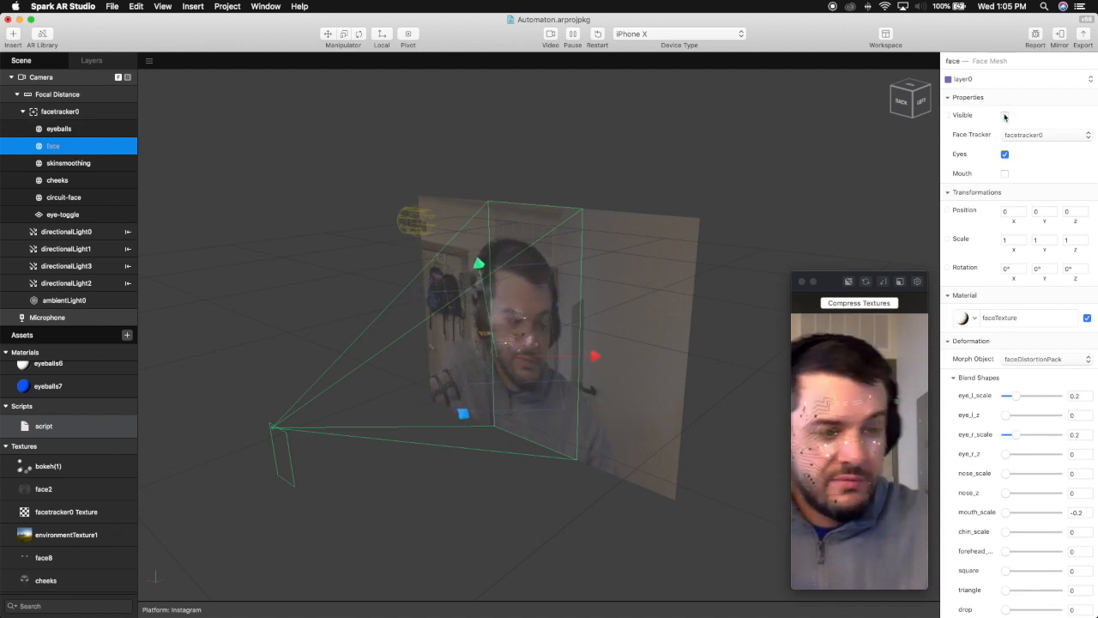
pyautogui.click(1005, 115)
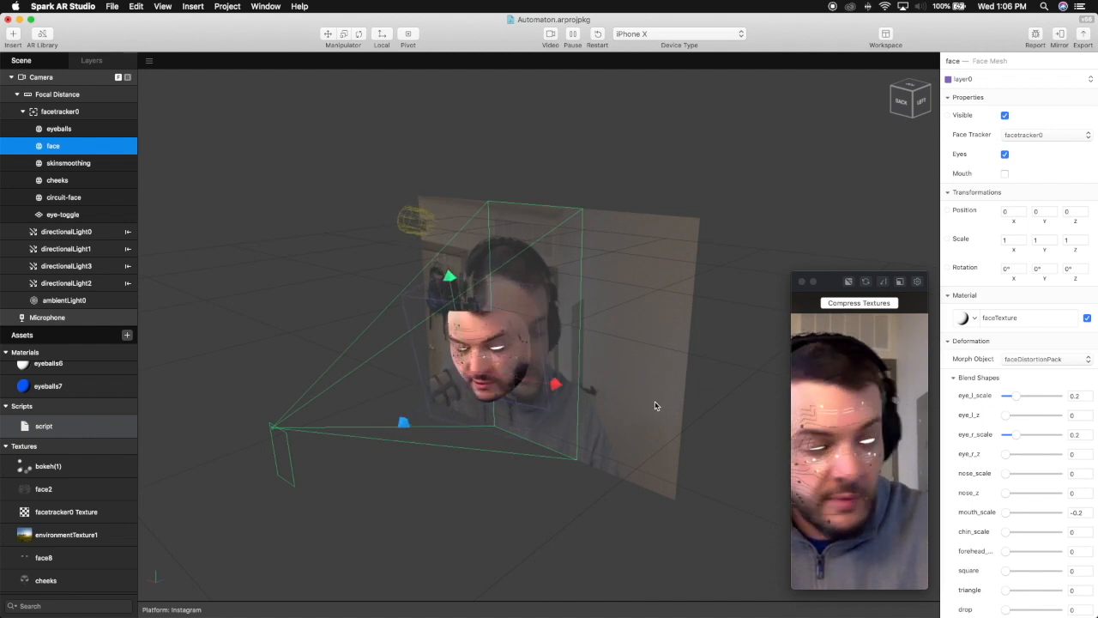
# Step: Switch the face mesh's Mouth option on and off twice to compare the result
pyautogui.click(1006, 174)
pyautogui.click(1005, 174)
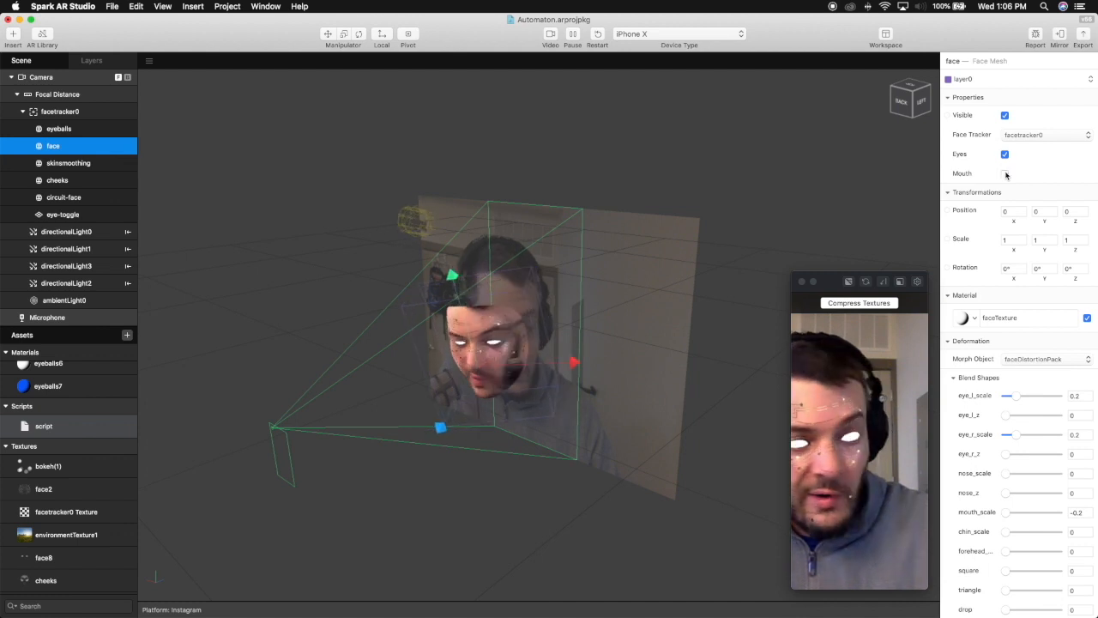
pyautogui.click(1006, 175)
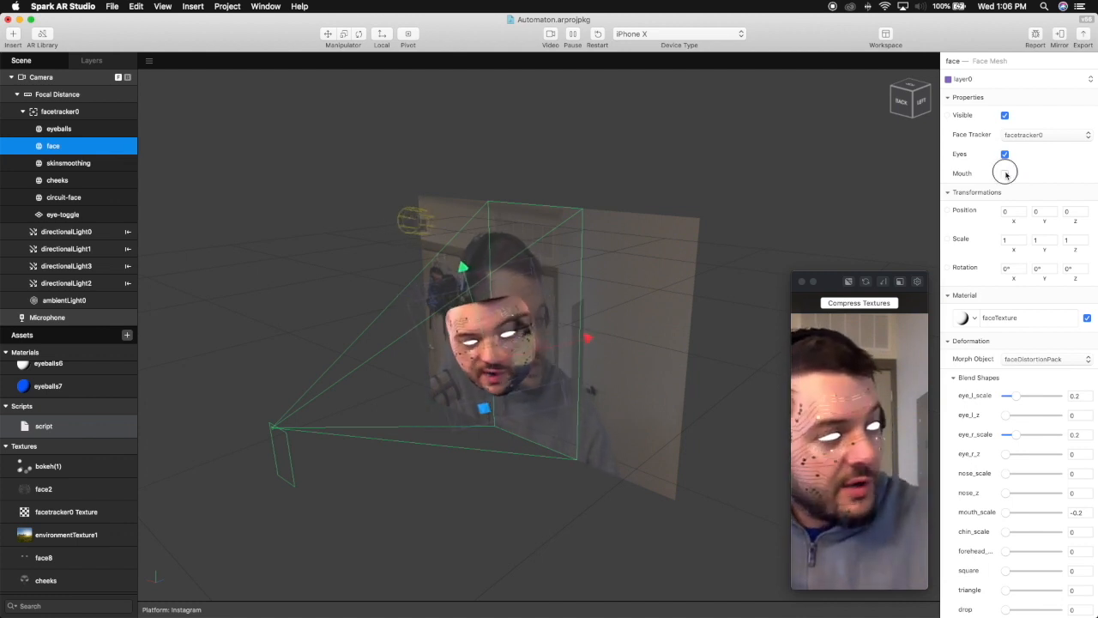
pyautogui.click(1006, 175)
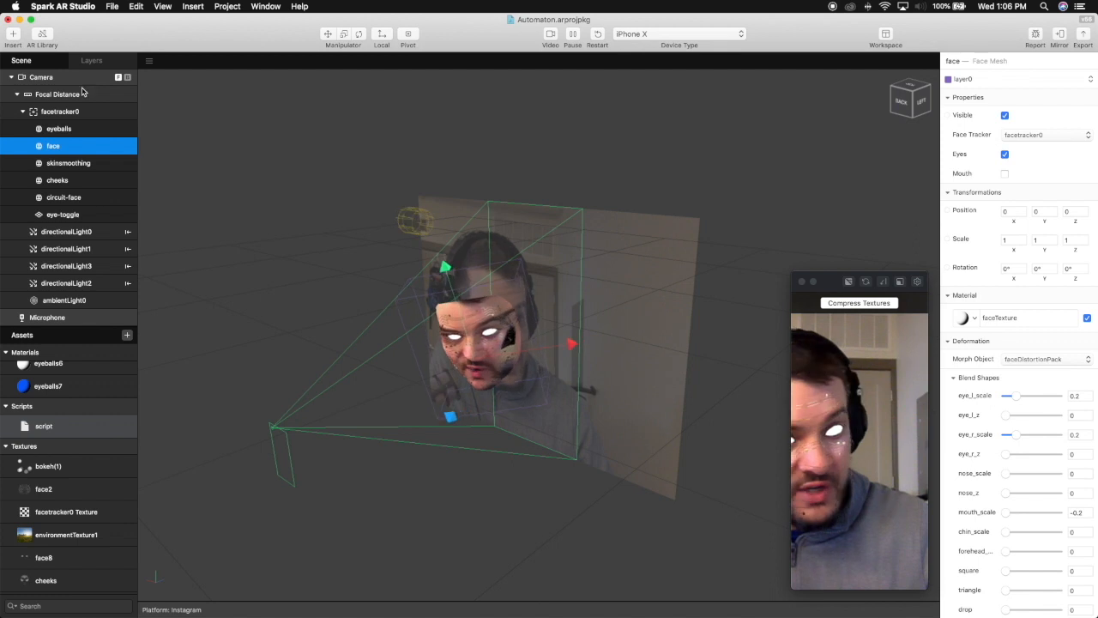
# Step: Examine the texture extraction setting of facetracker0 and look through the project's assets
pyautogui.click(89, 113)
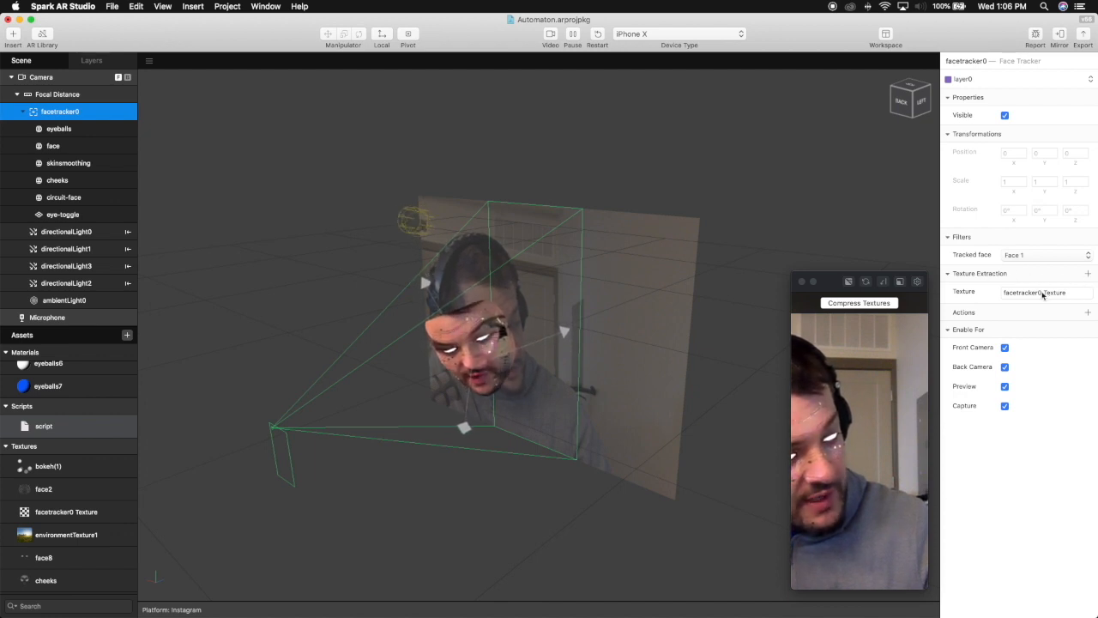
pyautogui.scroll(-3, 74, 509)
pyautogui.scroll(3, 90, 471)
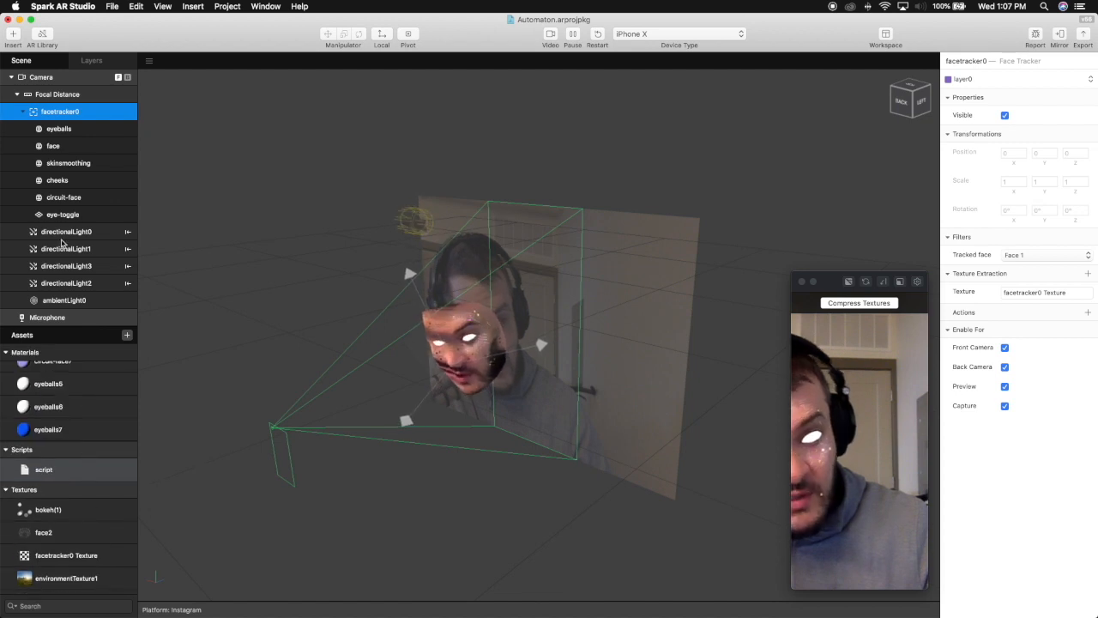
# Step: Try the Standard shader type on the faceTexture material, and set it back to Flat
pyautogui.scroll(5, 68, 400)
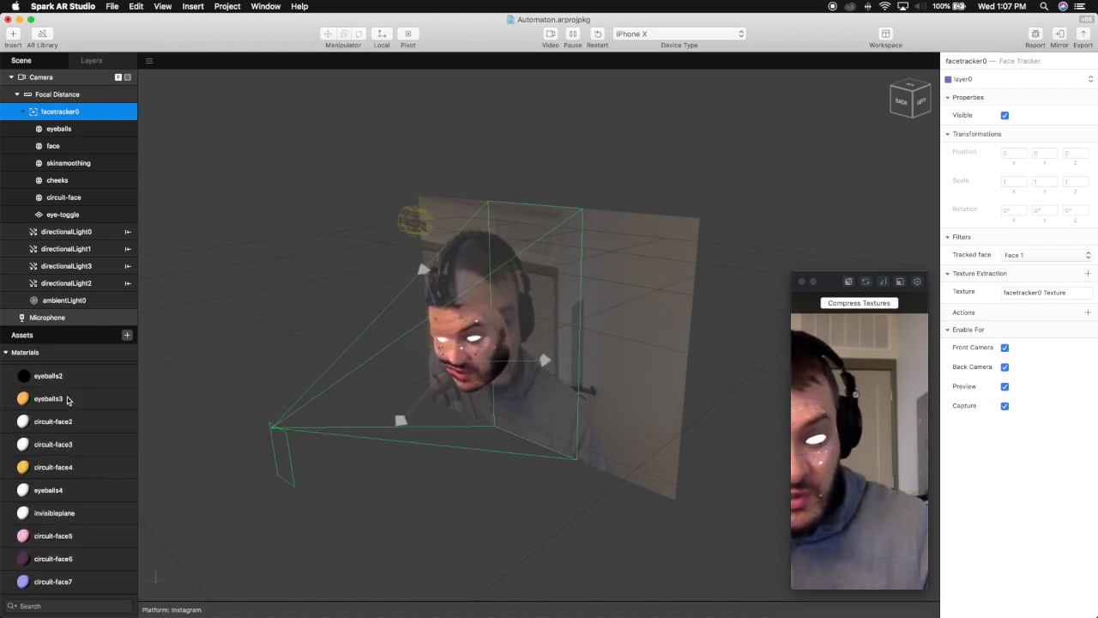
pyautogui.scroll(4, 66, 399)
pyautogui.click(68, 439)
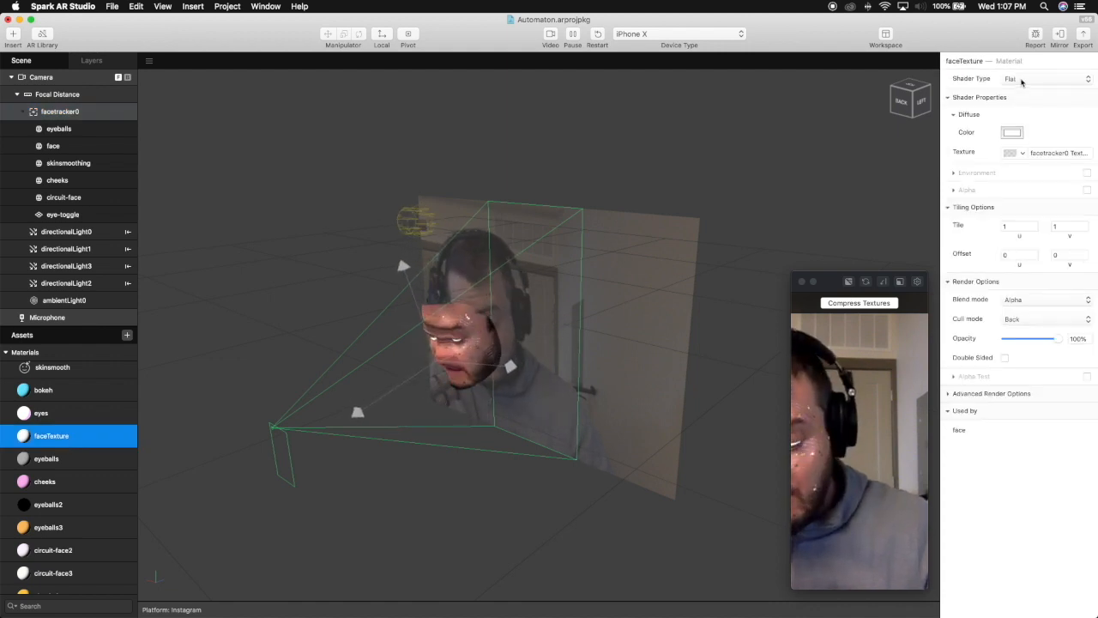
pyautogui.click(1021, 79)
pyautogui.click(1025, 91)
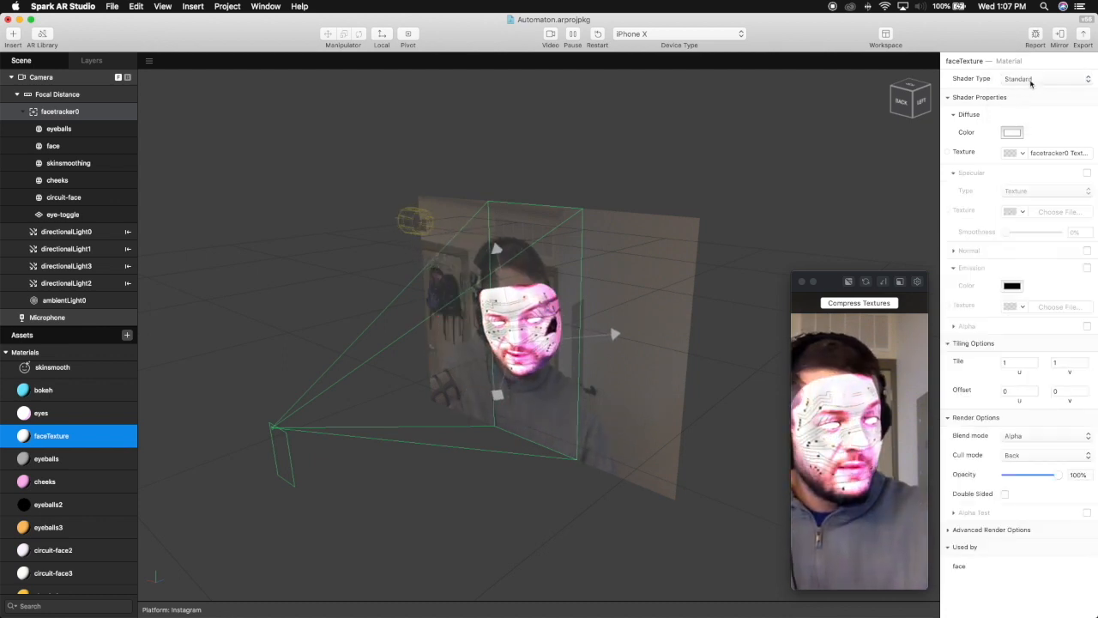
pyautogui.click(1032, 79)
pyautogui.click(1035, 78)
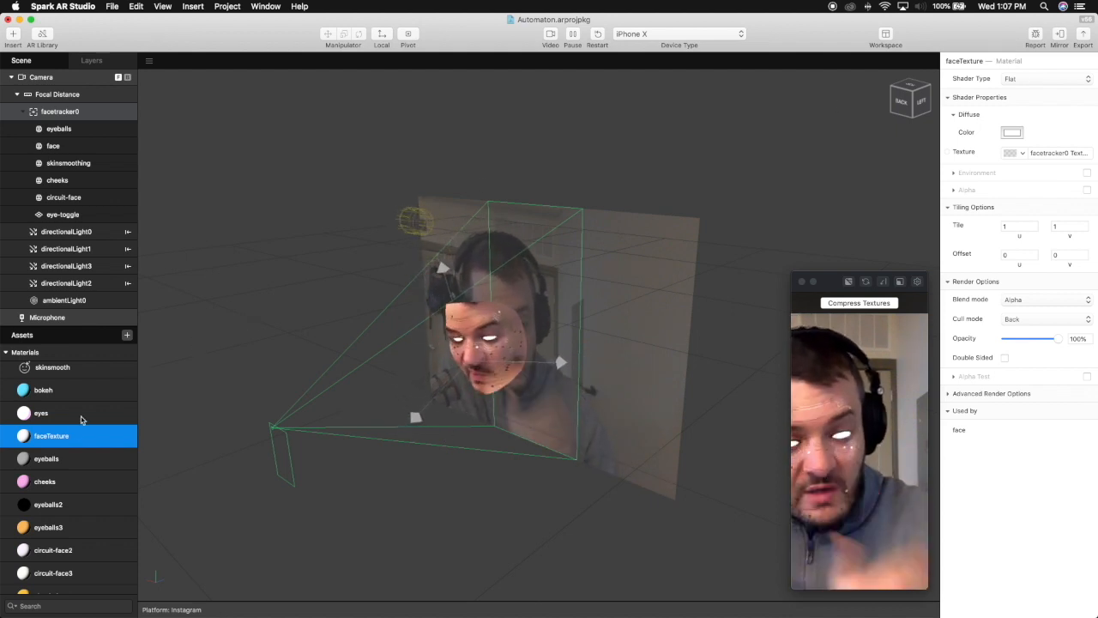
# Step: Raise the face mesh's eye_l_scale blend shape to about 0.78 and its eye_r_scale to about 0.82
pyautogui.click(65, 147)
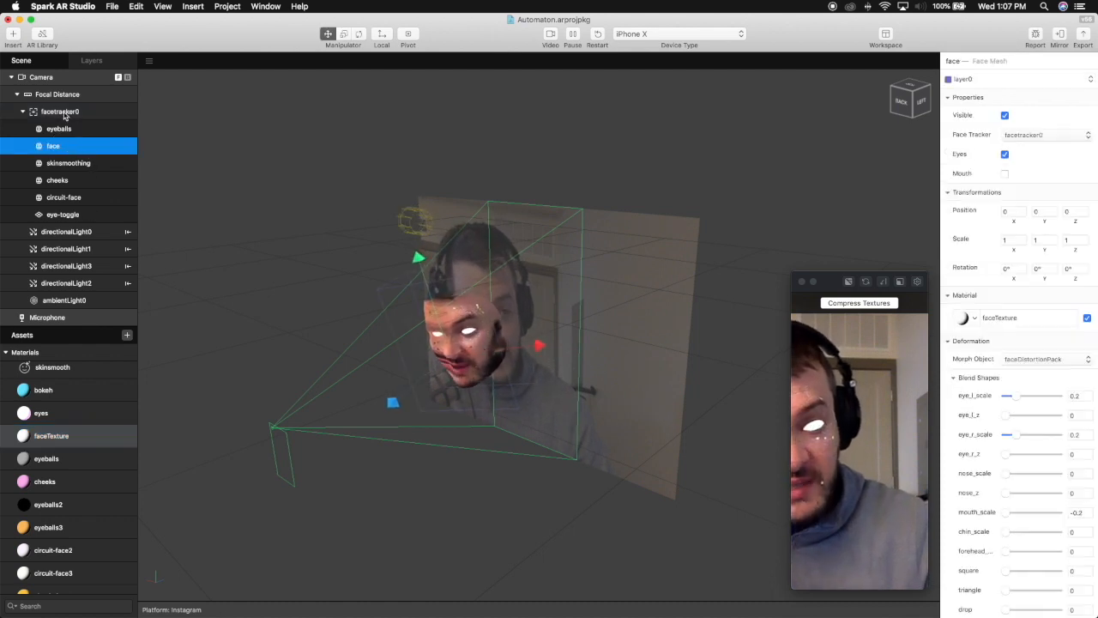
pyautogui.rightClick(98, 112)
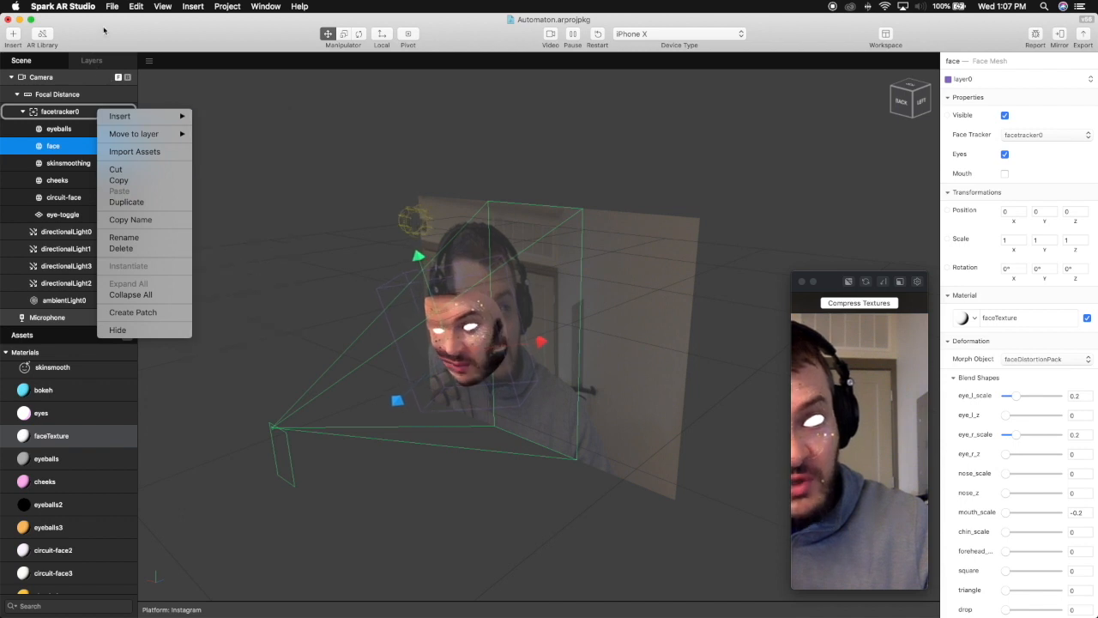
pyautogui.click(92, 119)
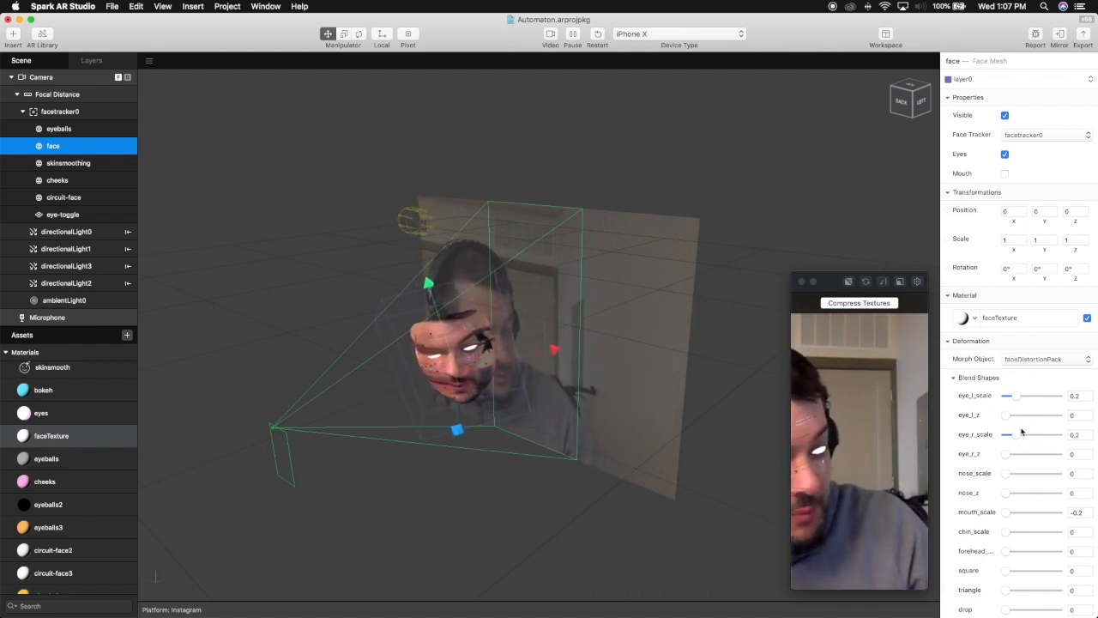
pyautogui.moveTo(1015, 396); pyautogui.dragTo(1046, 427)
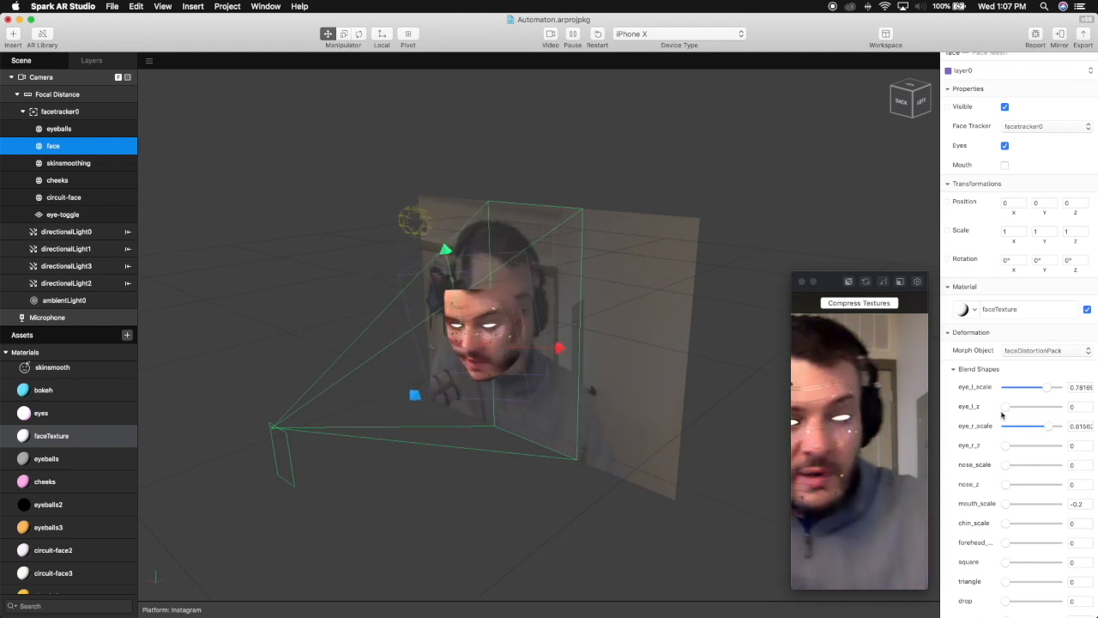
# Step: Switch the skinsmoothing mesh's visibility off and on to compare the result, leaving it visible
pyautogui.click(69, 163)
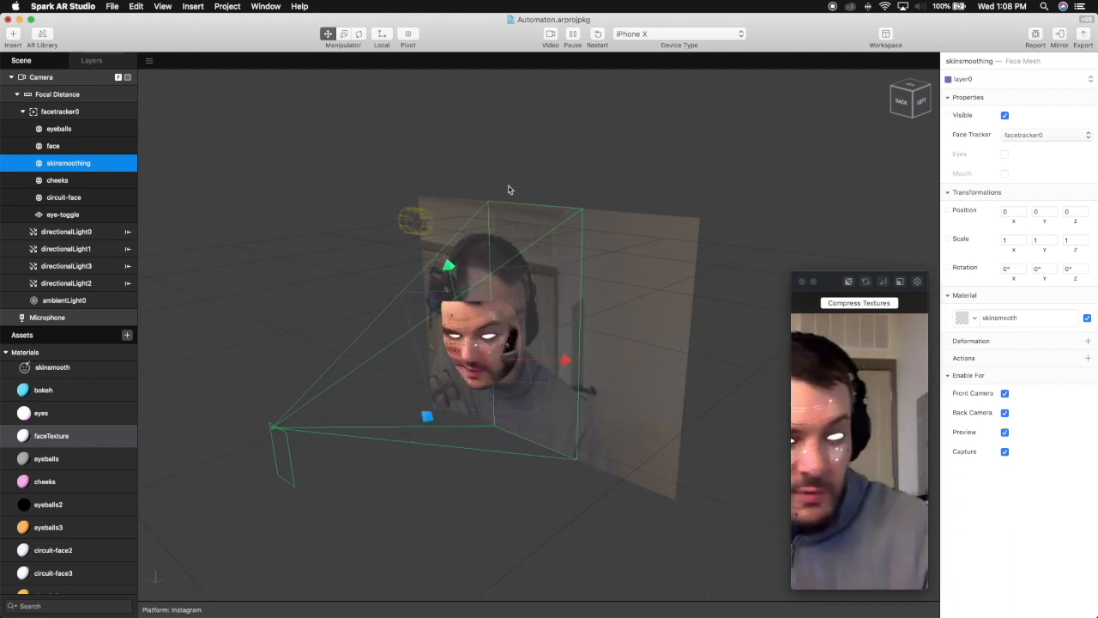
pyautogui.click(1005, 115)
pyautogui.click(1005, 115)
pyautogui.click(1005, 115)
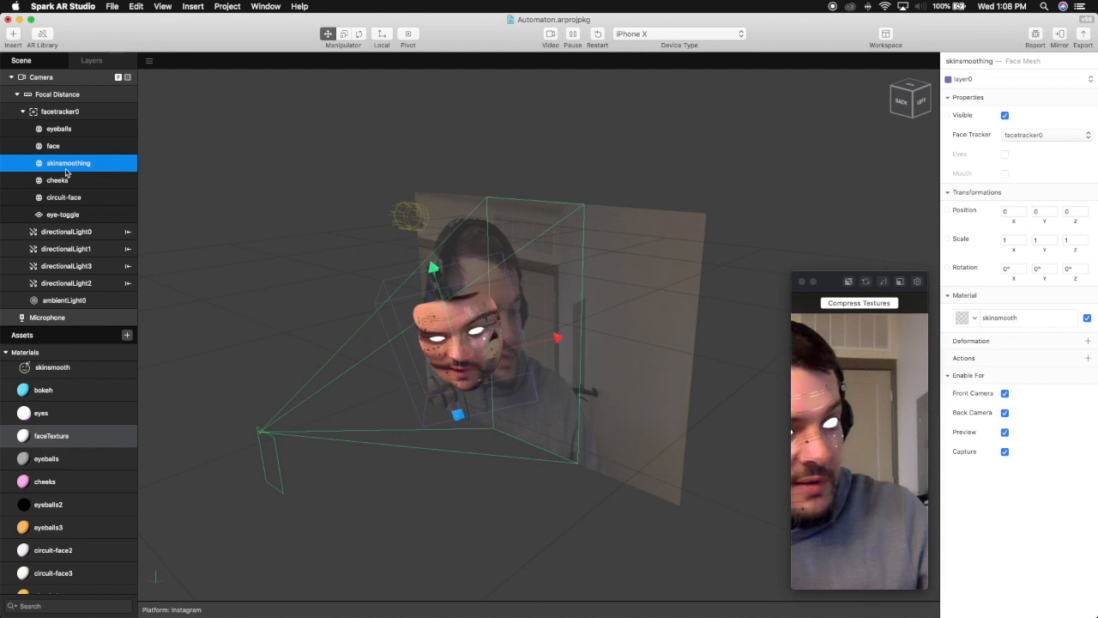
# Step: Try out the skin smoothing amount of the skinsmooth retouching material and set it to 78%
pyautogui.scroll(2, 61, 420)
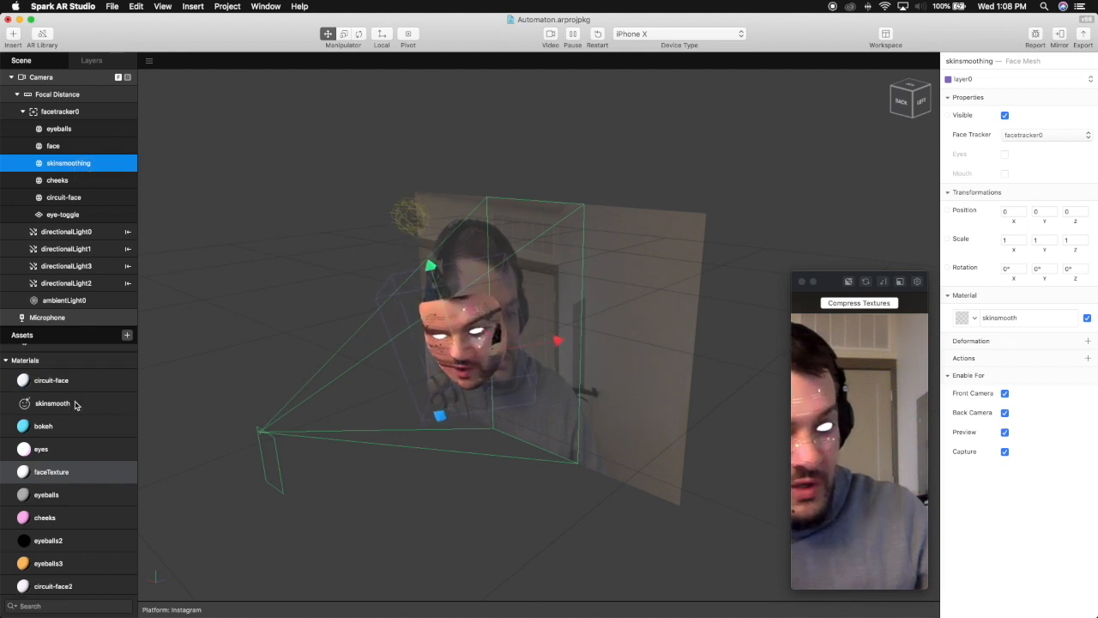
pyautogui.click(75, 404)
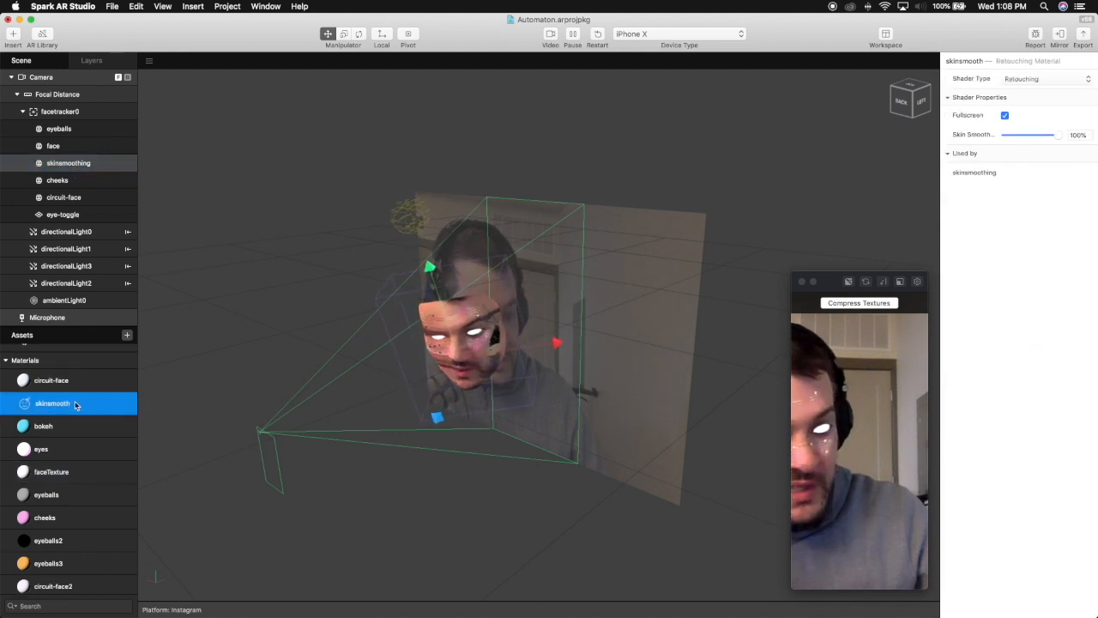
pyautogui.click(86, 163)
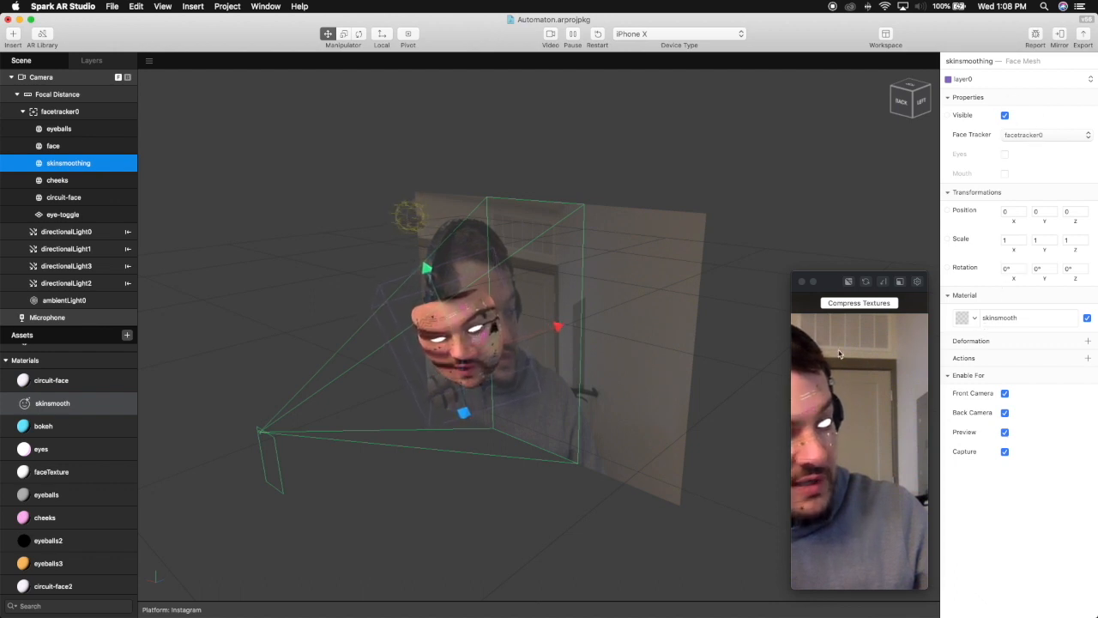
pyautogui.click(104, 403)
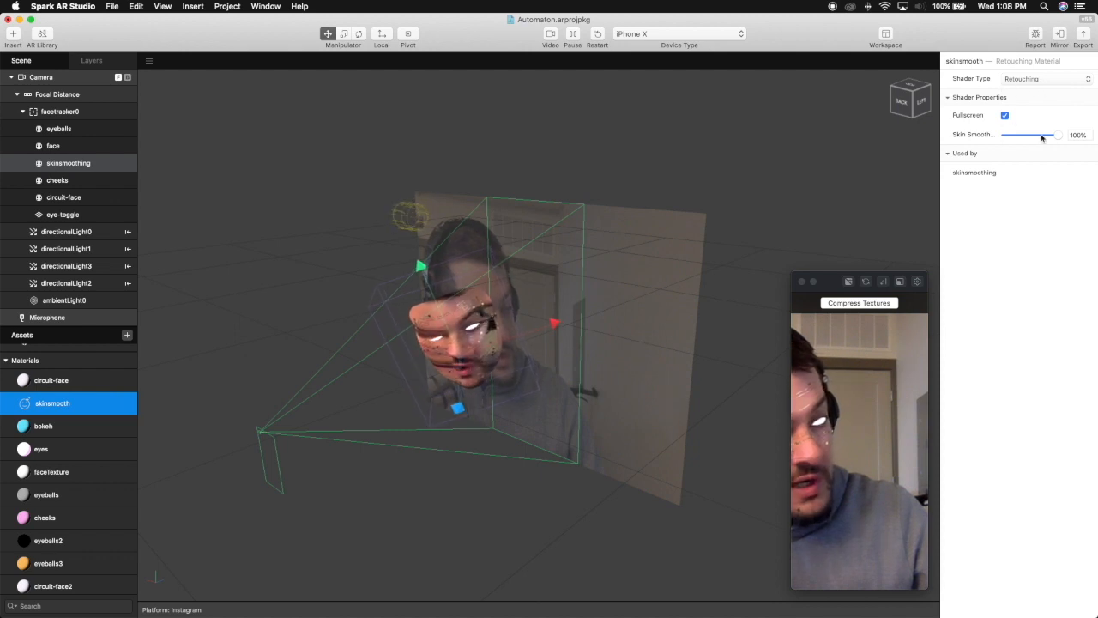
pyautogui.moveTo(1058, 136); pyautogui.dragTo(1086, 138)
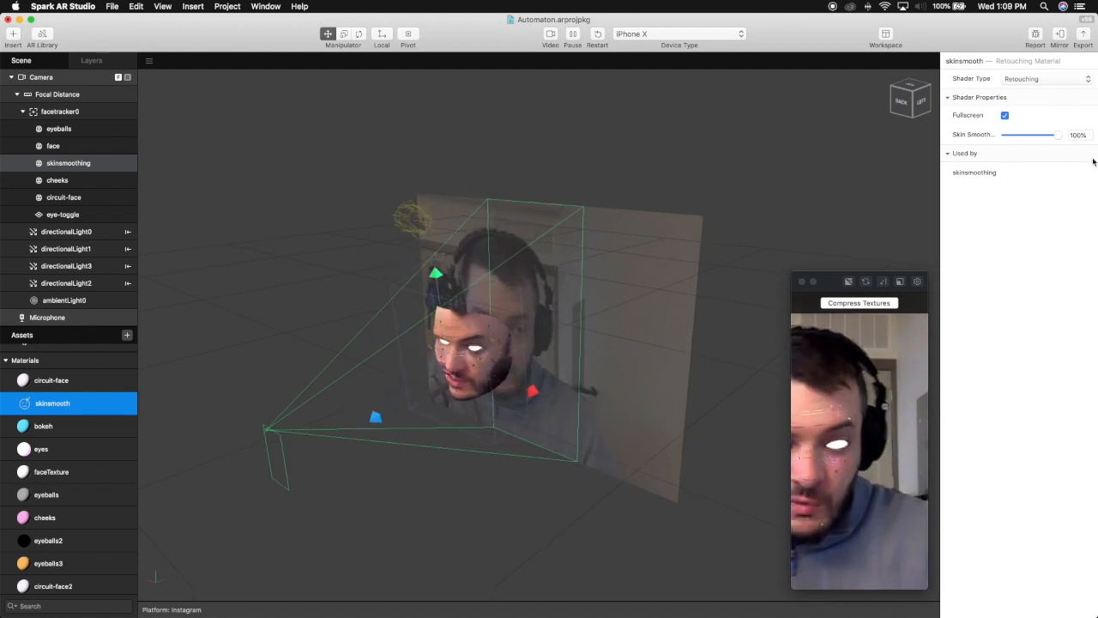
pyautogui.moveTo(1054, 139); pyautogui.dragTo(1043, 138)
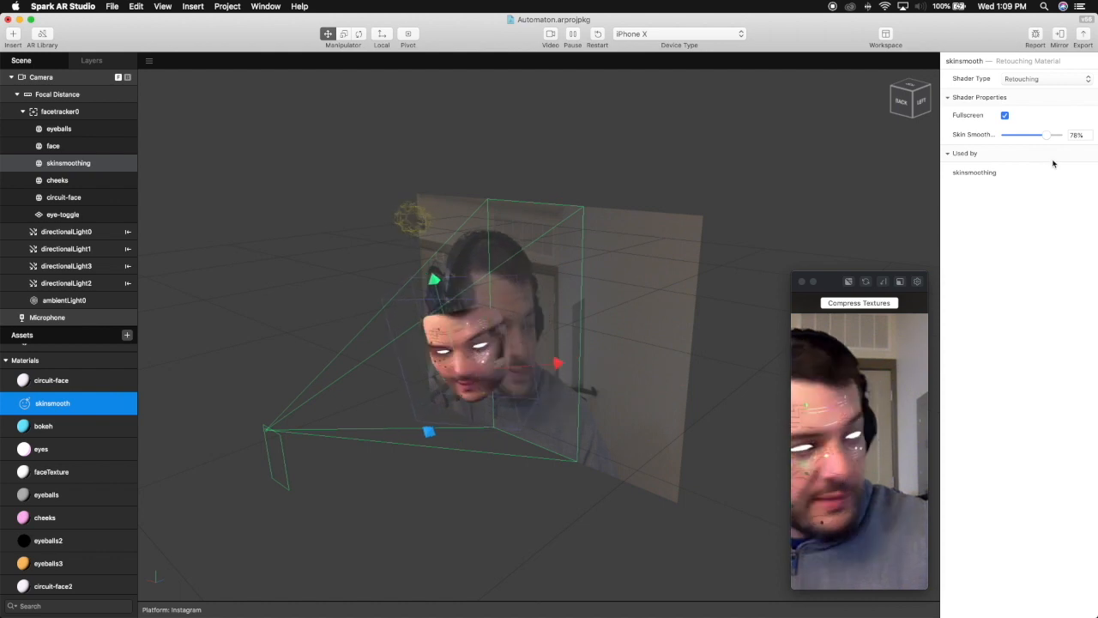
# Step: Hide and show the cheeks mesh twice in a close-up of the face to compare the blush
pyautogui.click(82, 181)
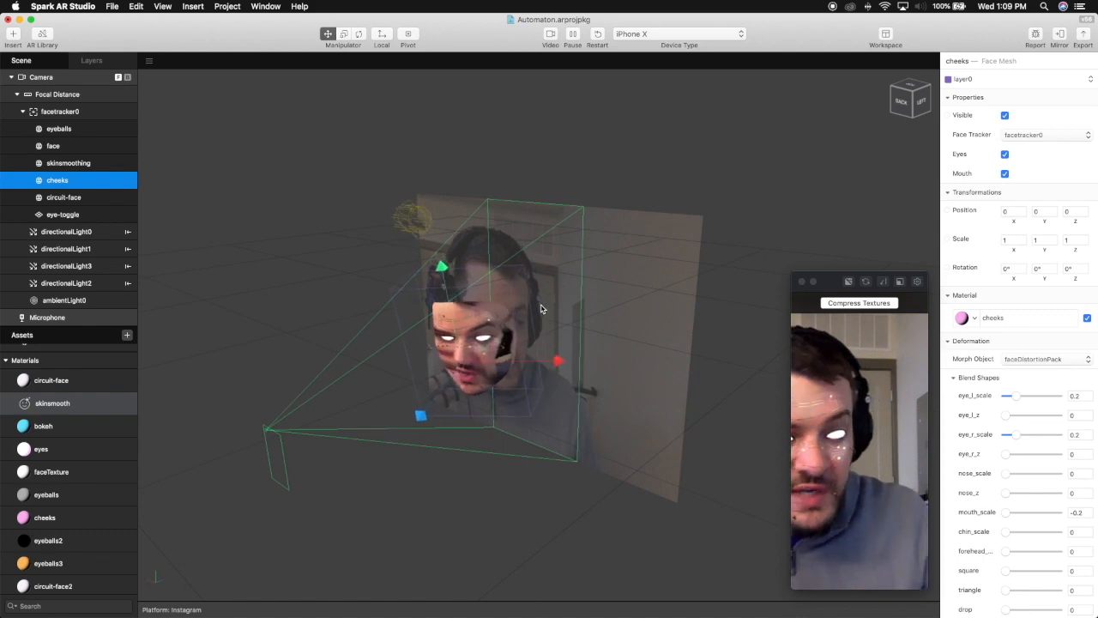
pyautogui.scroll(5, 507, 346)
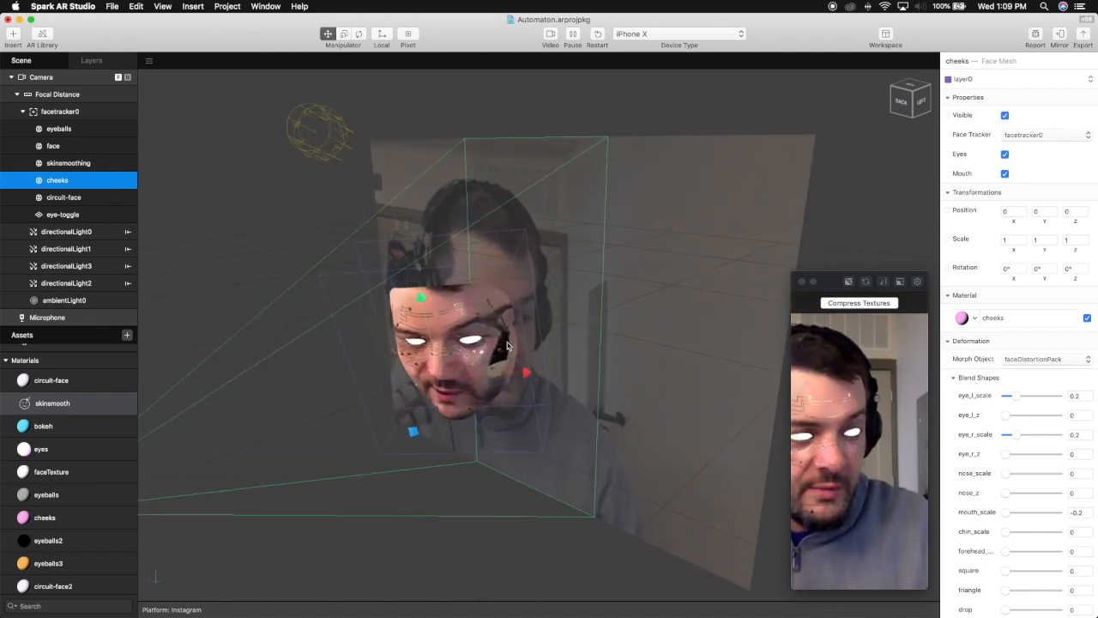
pyautogui.scroll(3, 507, 346)
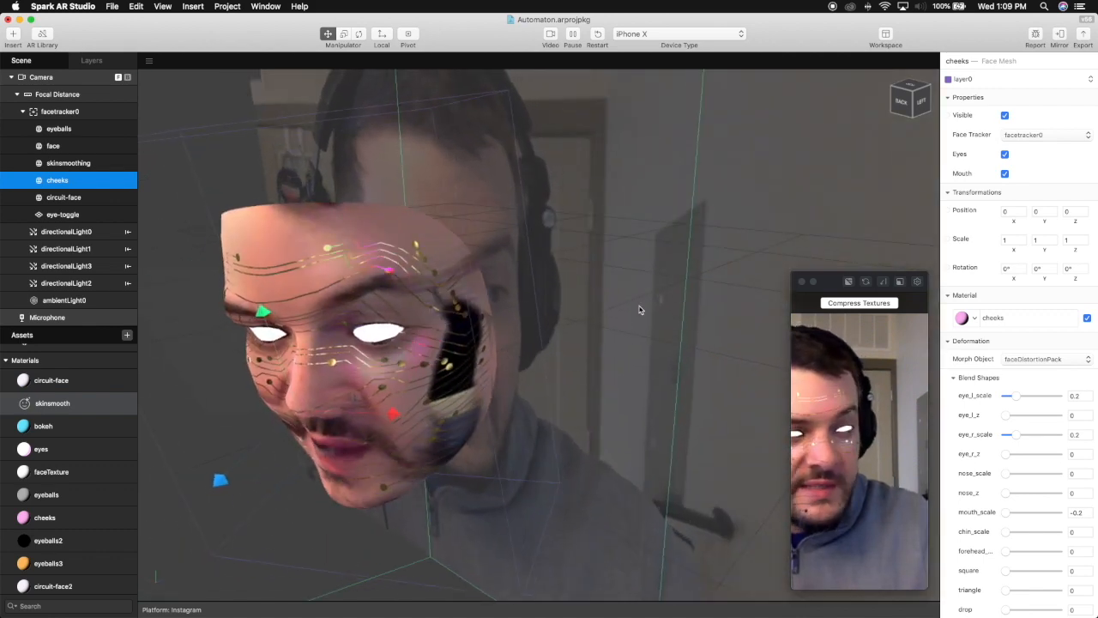
pyautogui.click(1004, 116)
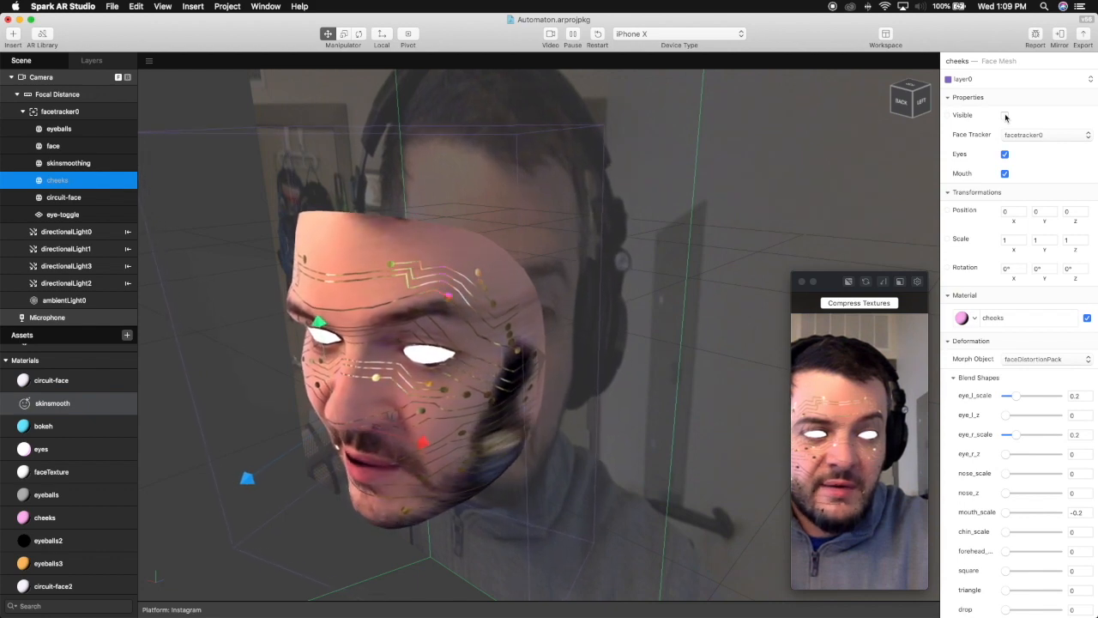
pyautogui.click(1005, 116)
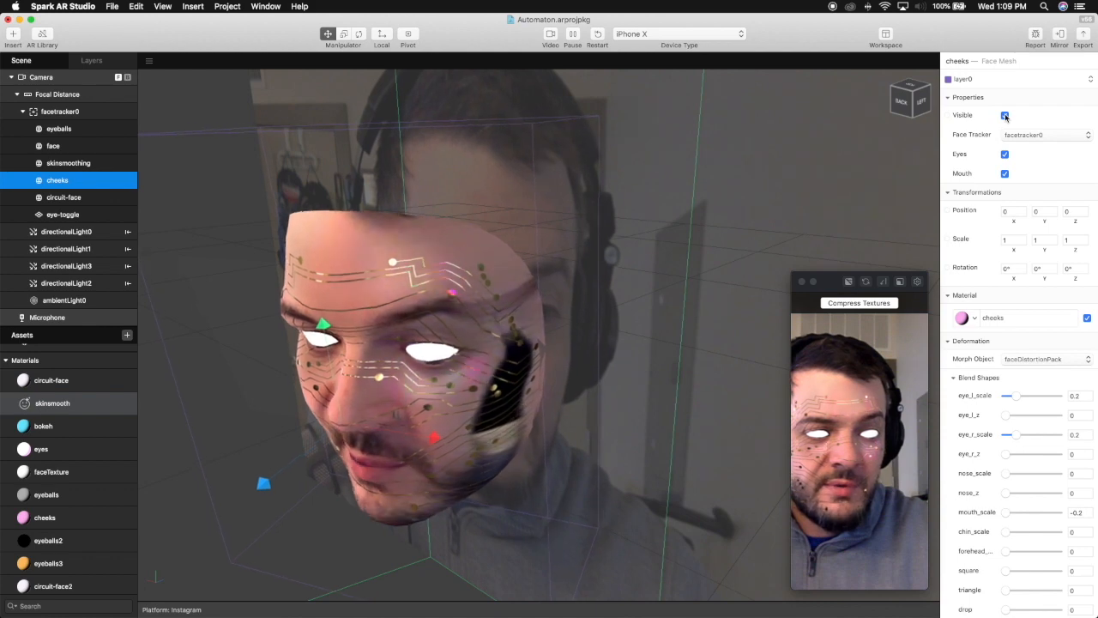
pyautogui.click(1004, 116)
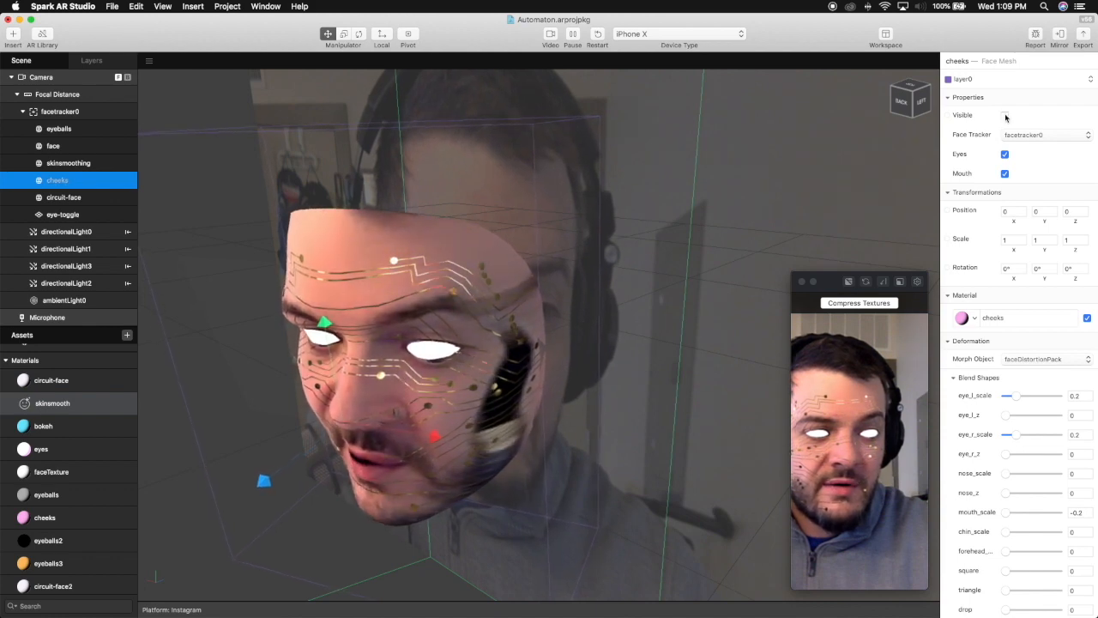
pyautogui.click(1004, 115)
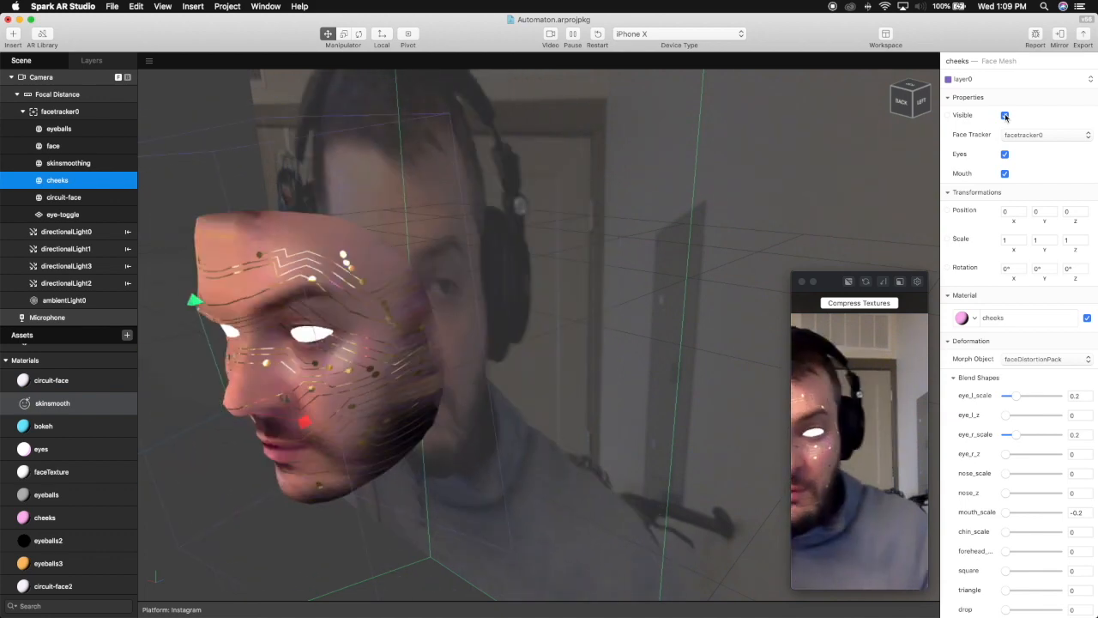
# Step: Find the cheeks texture among the project's textures and examine it alongside the face8 texture
pyautogui.scroll(-10, 83, 464)
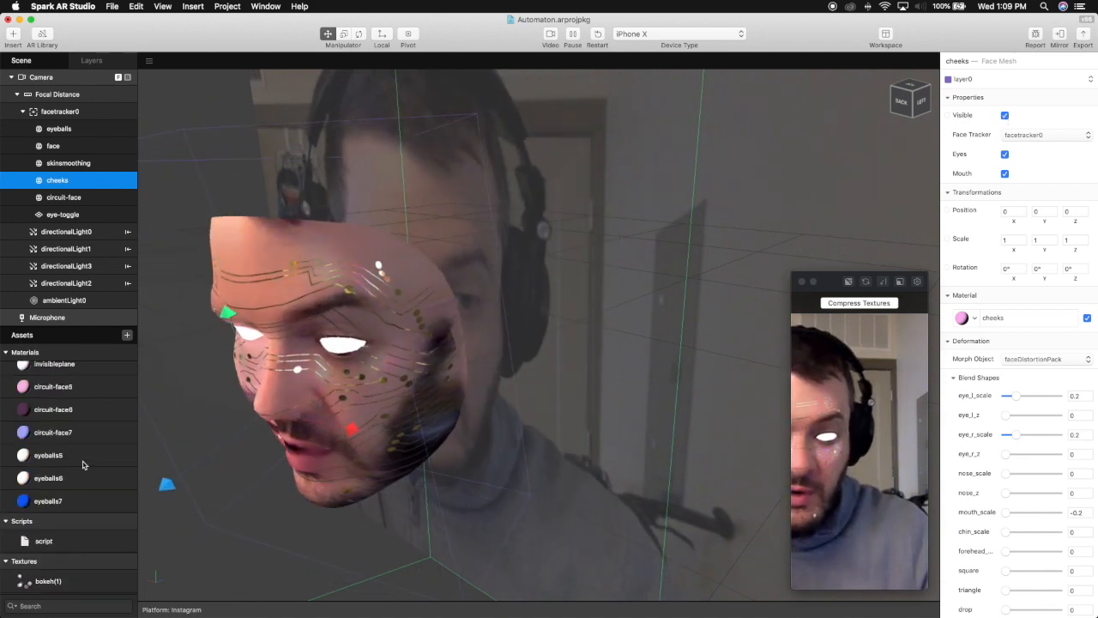
pyautogui.scroll(-10, 83, 464)
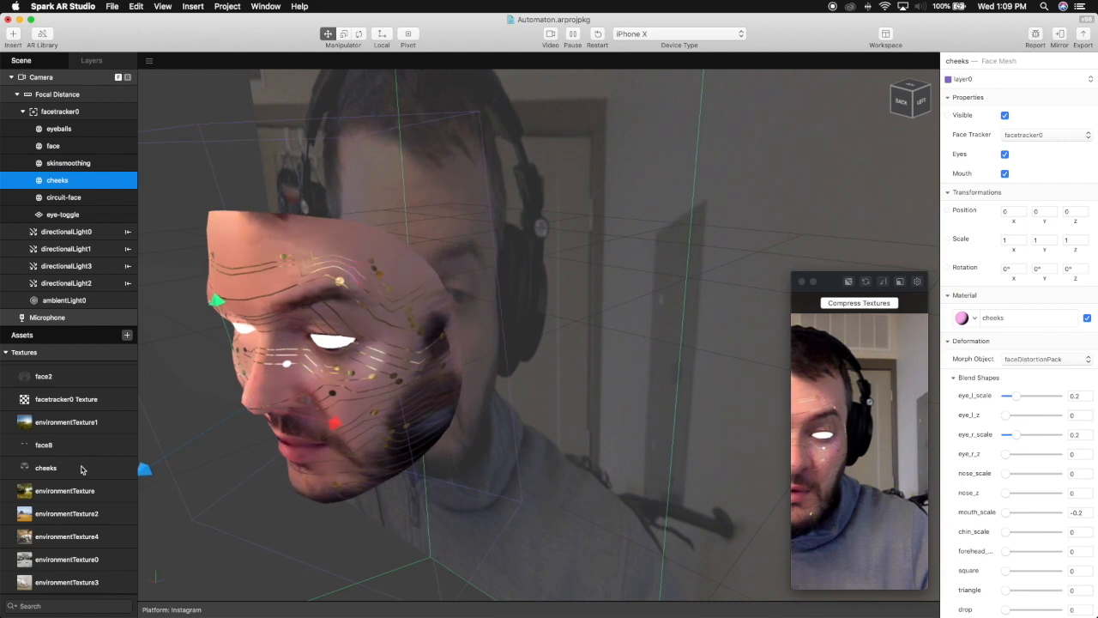
pyautogui.click(75, 470)
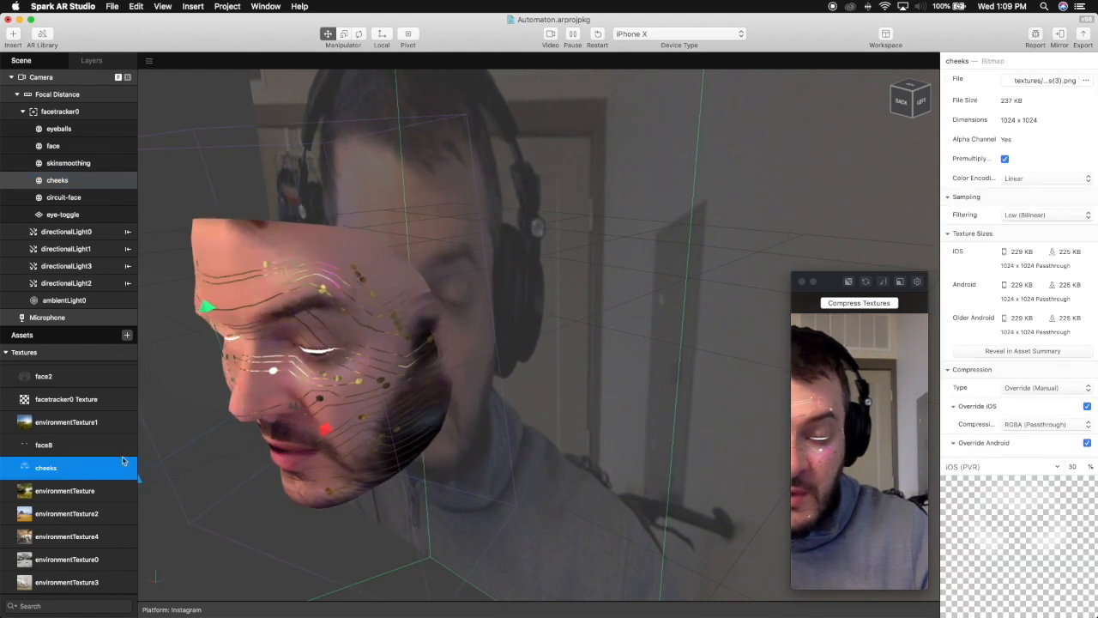
pyautogui.click(83, 442)
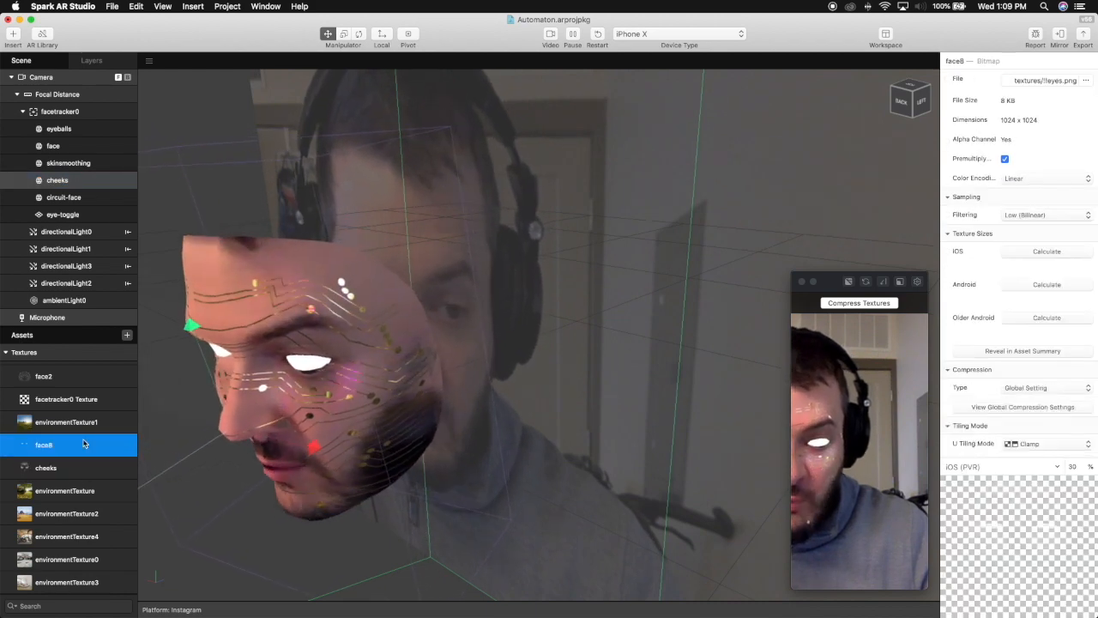
pyautogui.click(48, 472)
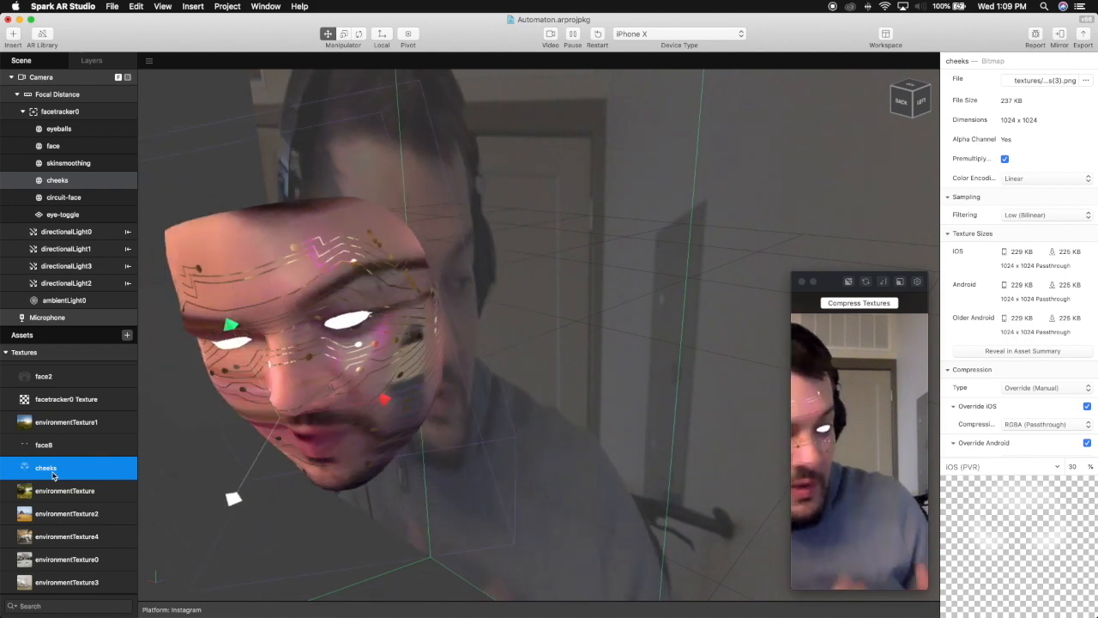
# Step: Get the face reference assets and save them to the Desktop folder
pyautogui.click(265, 7)
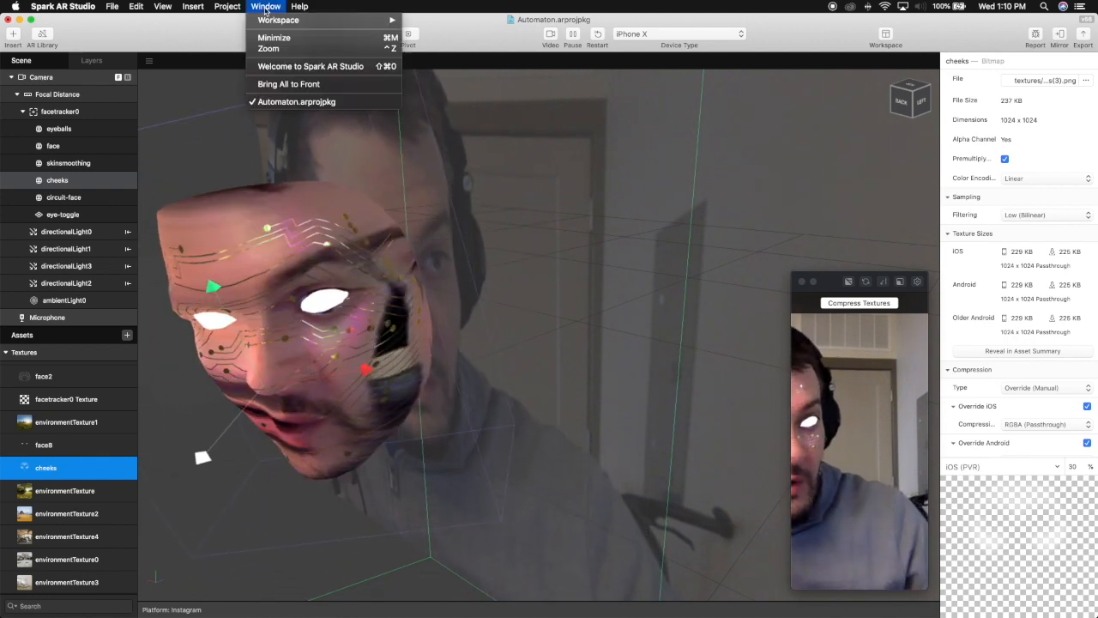
pyautogui.moveTo(237, 5)
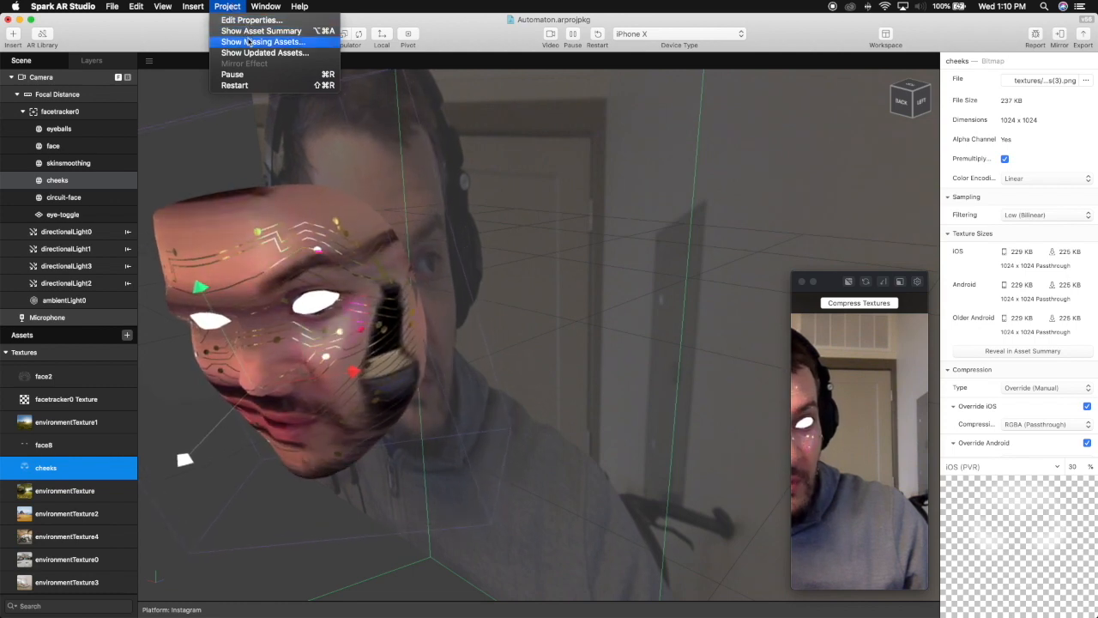
pyautogui.moveTo(299, 6)
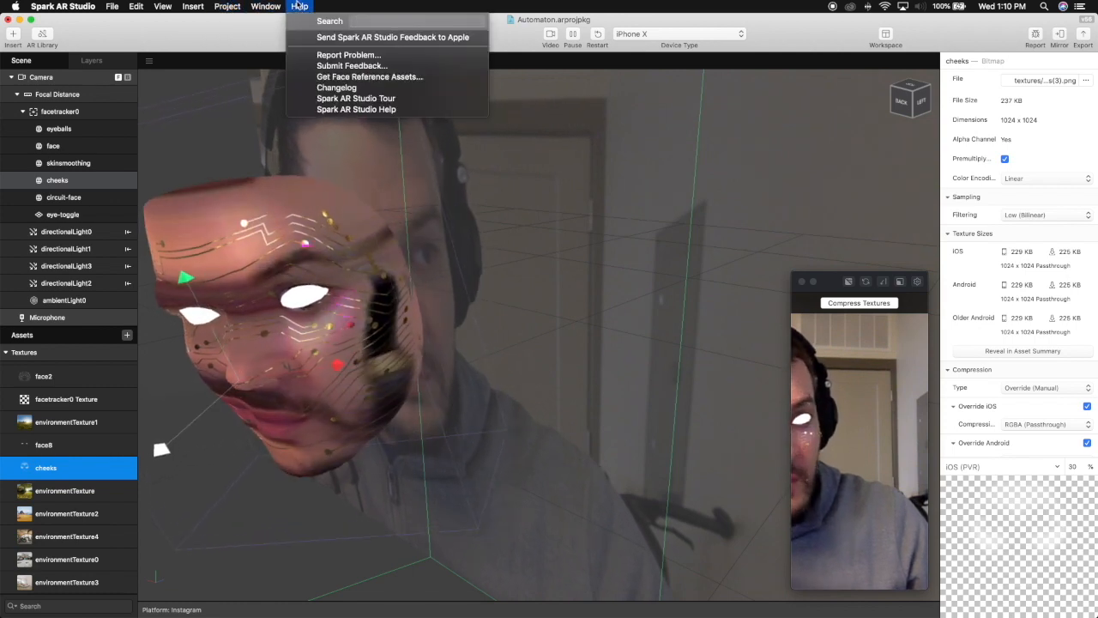
pyautogui.click(329, 79)
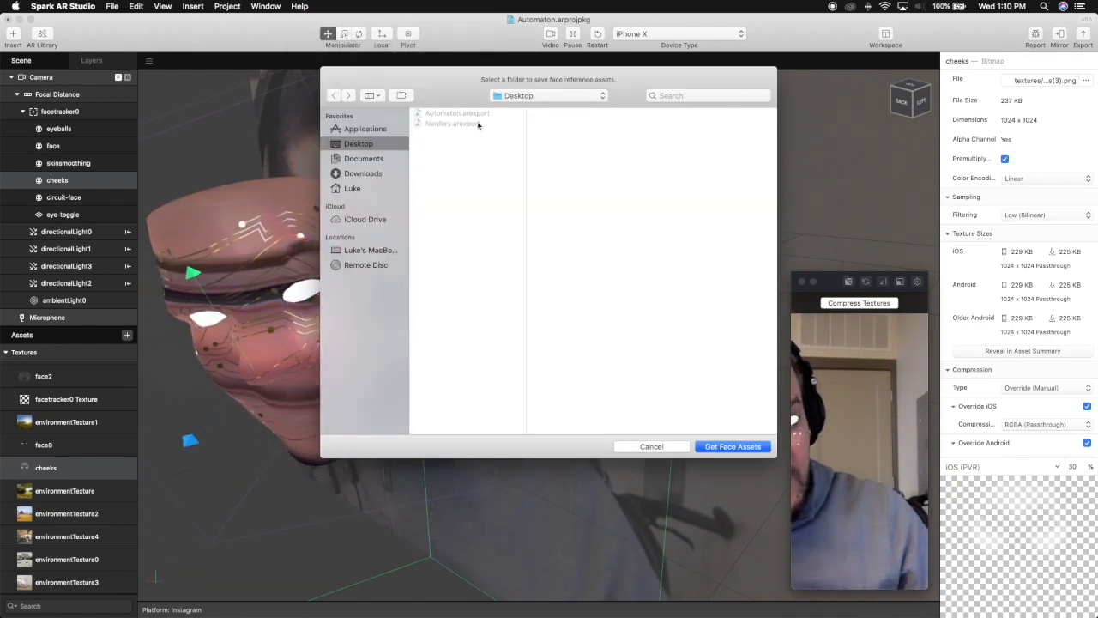
pyautogui.click(731, 447)
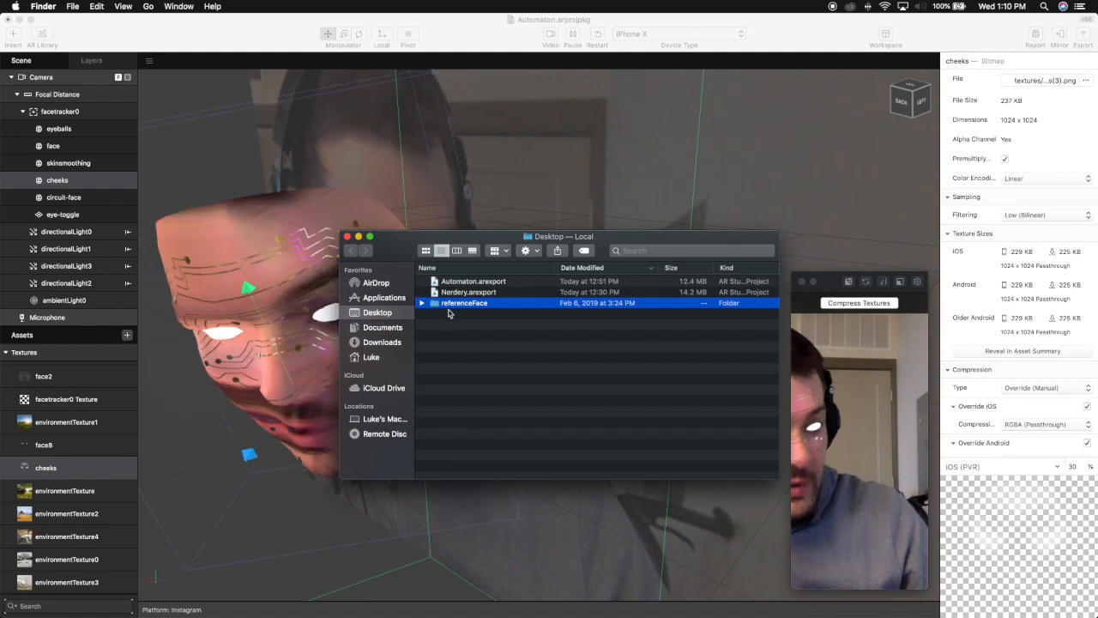
# Step: In Finder, look through the Mesh and Textures folders of referenceFace in column view and preview faceMesh.dae in 3D
pyautogui.click(423, 303)
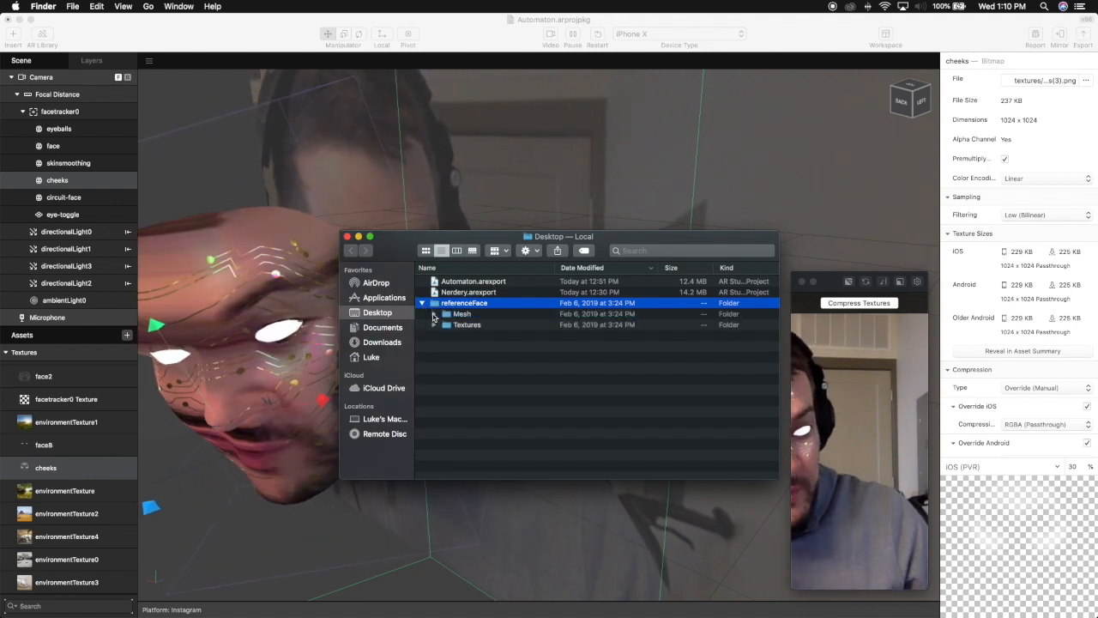
pyautogui.click(435, 314)
pyautogui.click(482, 325)
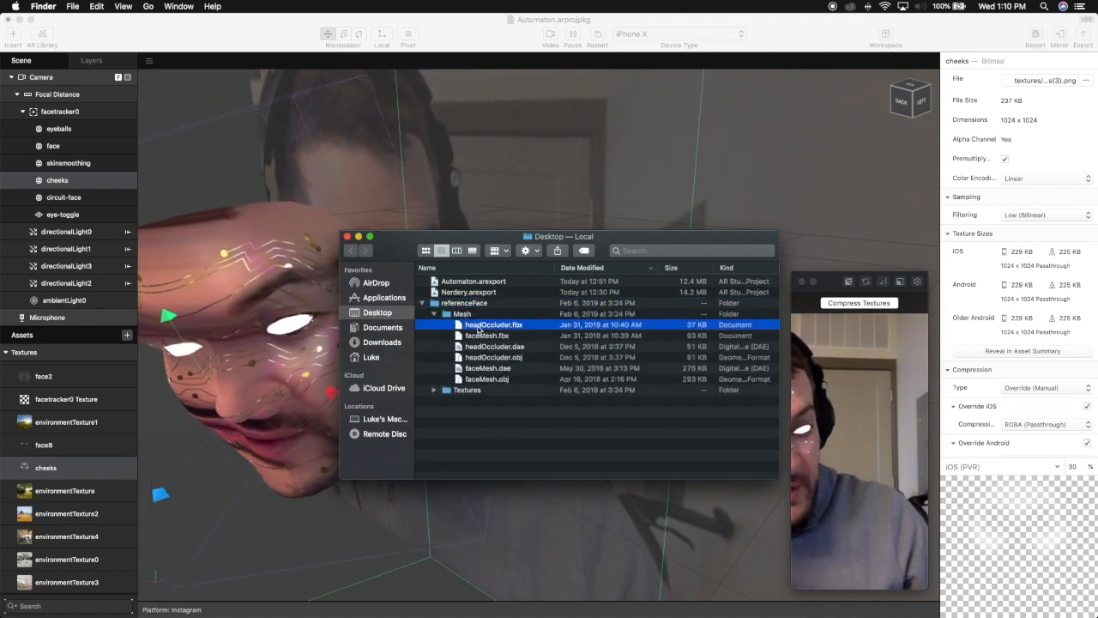
pyautogui.click(456, 250)
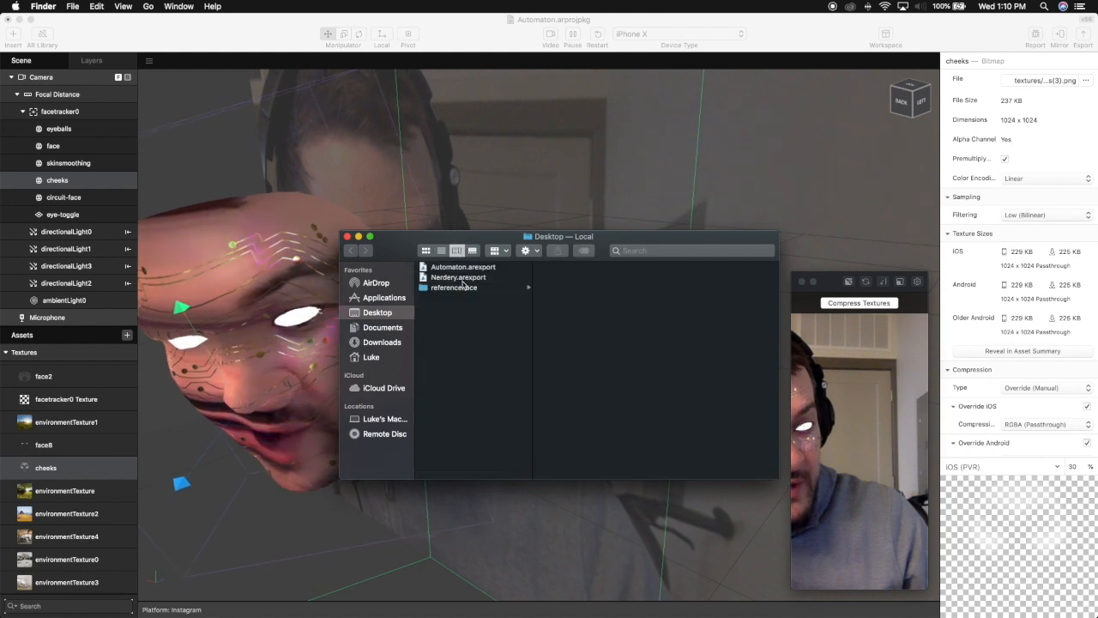
pyautogui.click(454, 287)
pyautogui.click(557, 267)
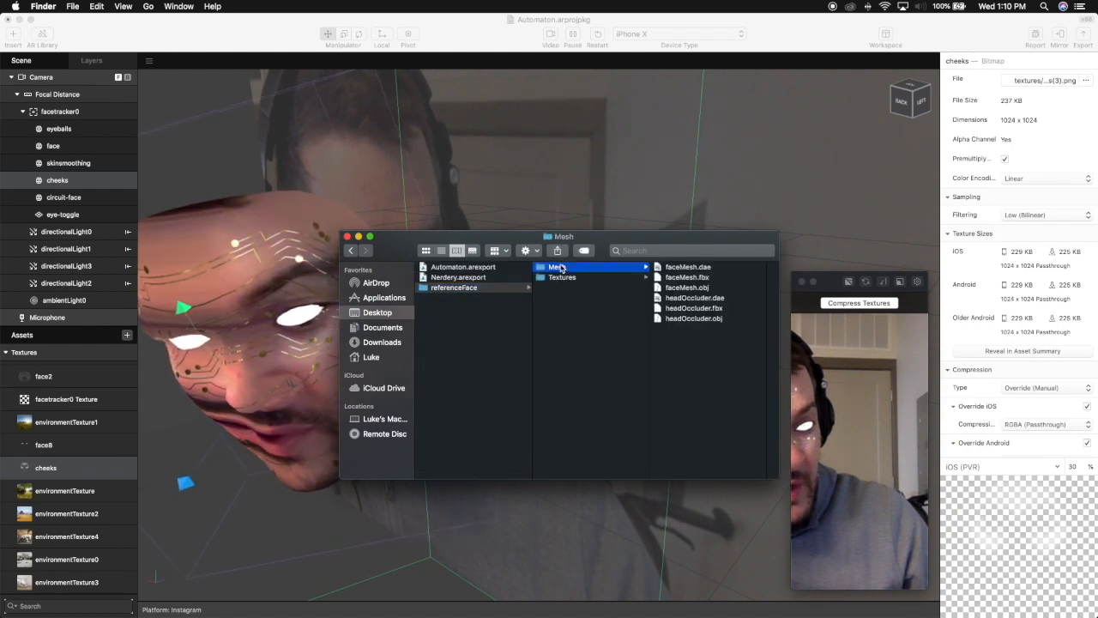
pyautogui.click(562, 278)
pyautogui.click(560, 268)
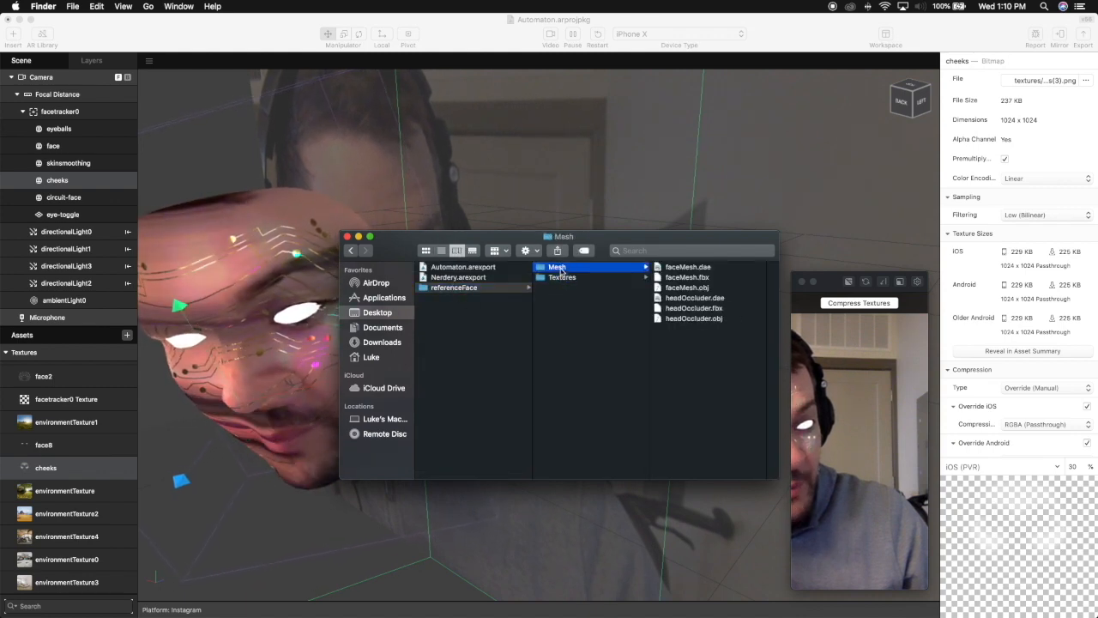
pyautogui.click(697, 267)
pyautogui.moveTo(689, 340); pyautogui.dragTo(732, 324)
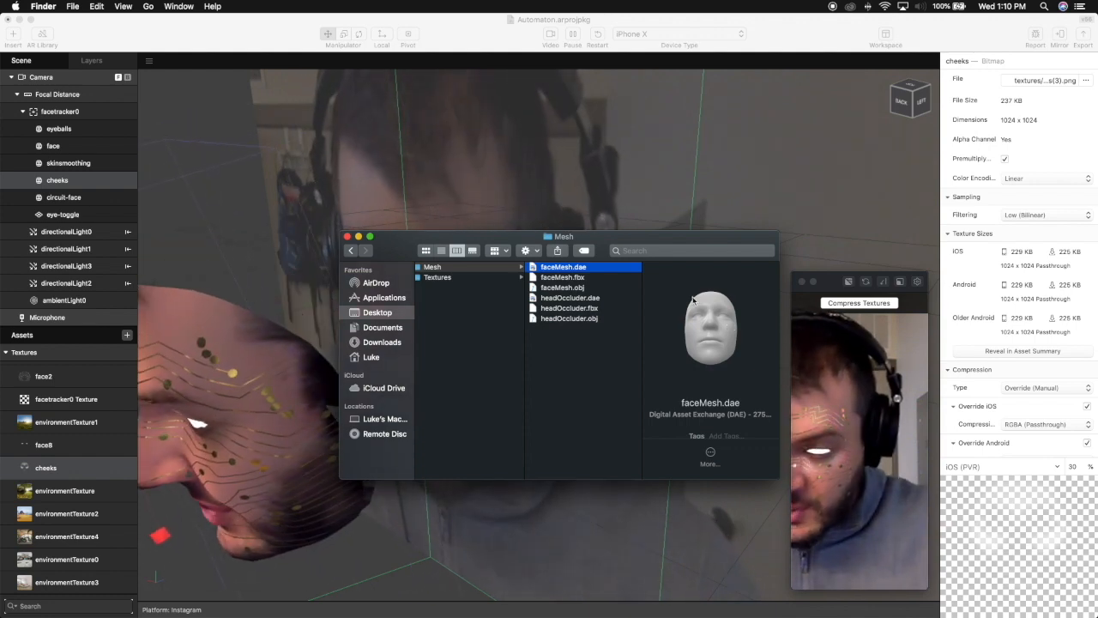
# Step: Go through the remaining face mesh and head occluder files in the Mesh folder, previewing the DAE, FBX and OBJ versions
pyautogui.press('Down')
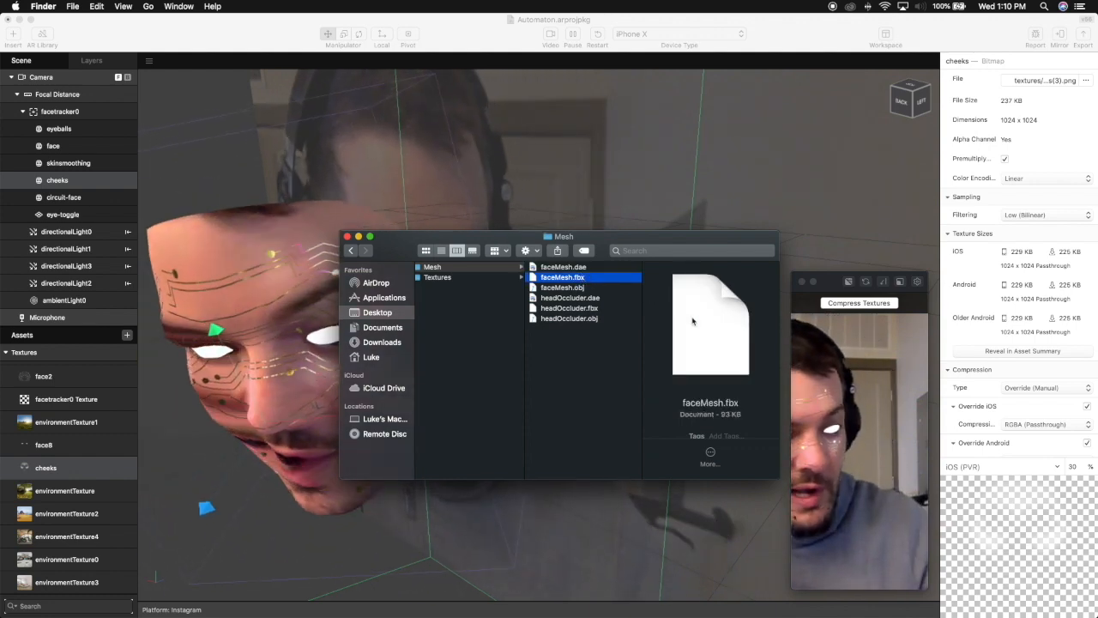
pyautogui.press('Down')
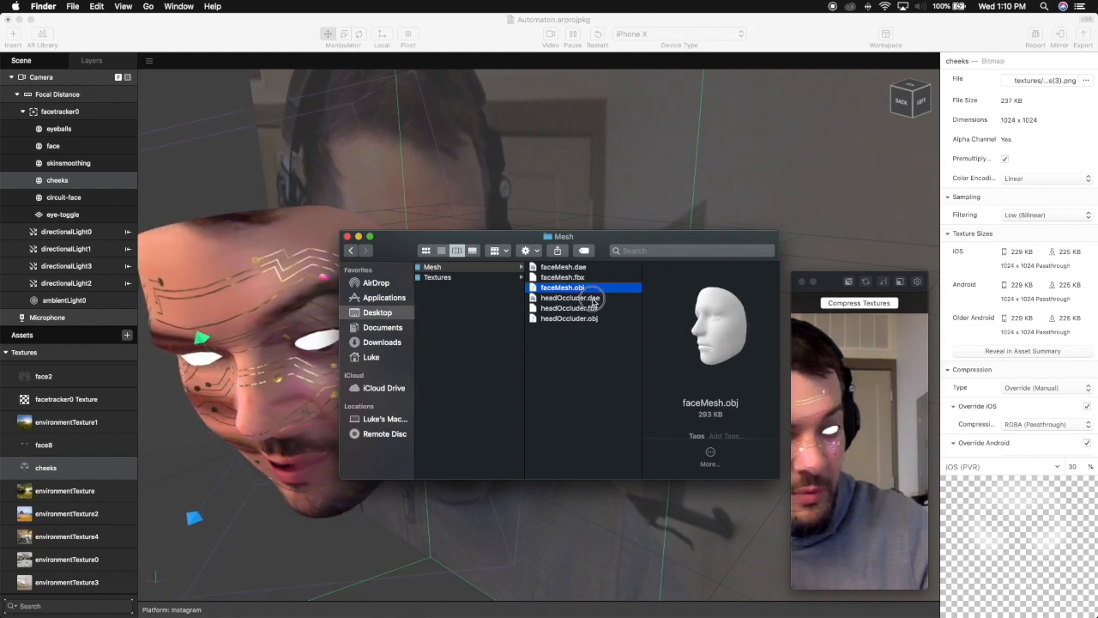
pyautogui.press('Down')
pyautogui.press('Down')
pyautogui.press('Down')
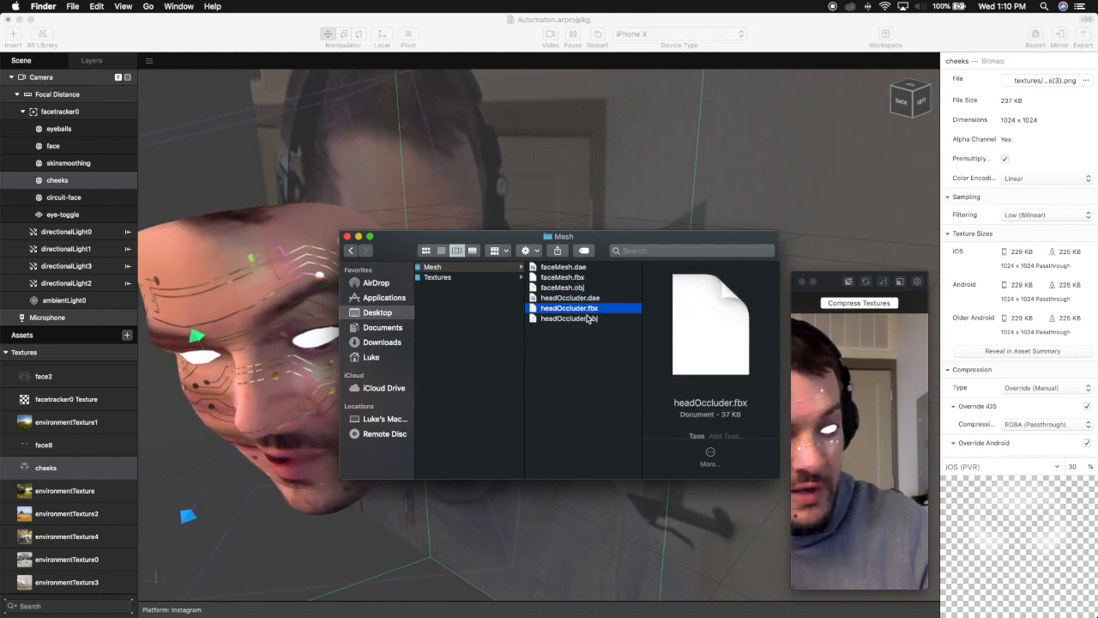
pyautogui.moveTo(682, 336); pyautogui.dragTo(708, 329)
# Step: Look through the reference images in the Textures folder of referenceFace, previewing the face mesh, mask, tracker, masculine and feminine textures
pyautogui.click(439, 277)
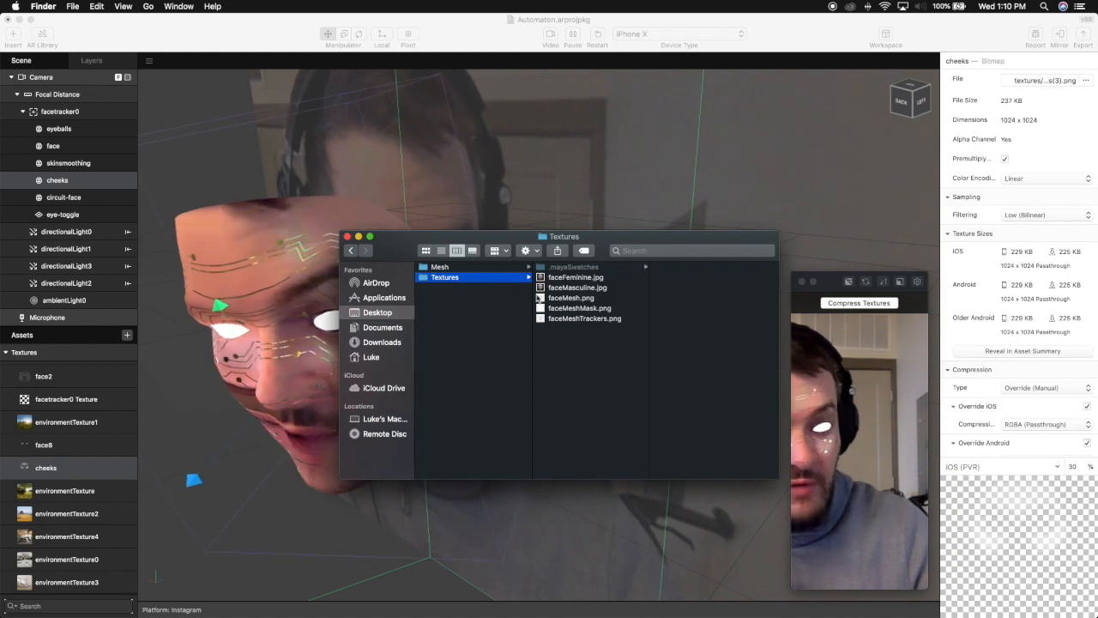
pyautogui.hscroll(-2, 446, 274)
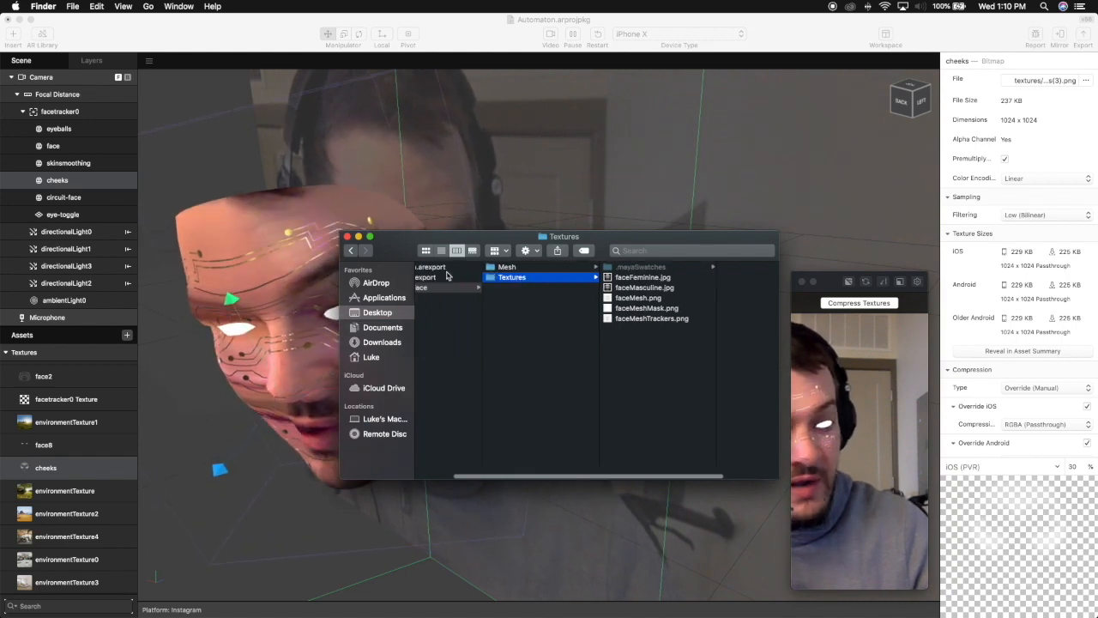
pyautogui.hscroll(3, 487, 300)
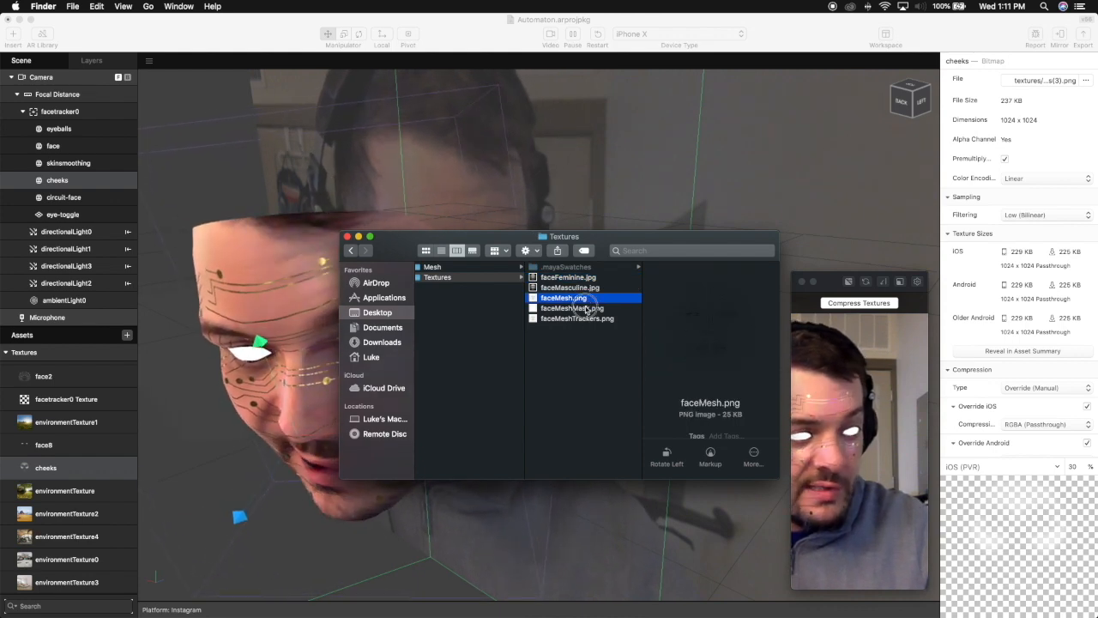
pyautogui.click(587, 309)
pyautogui.click(584, 319)
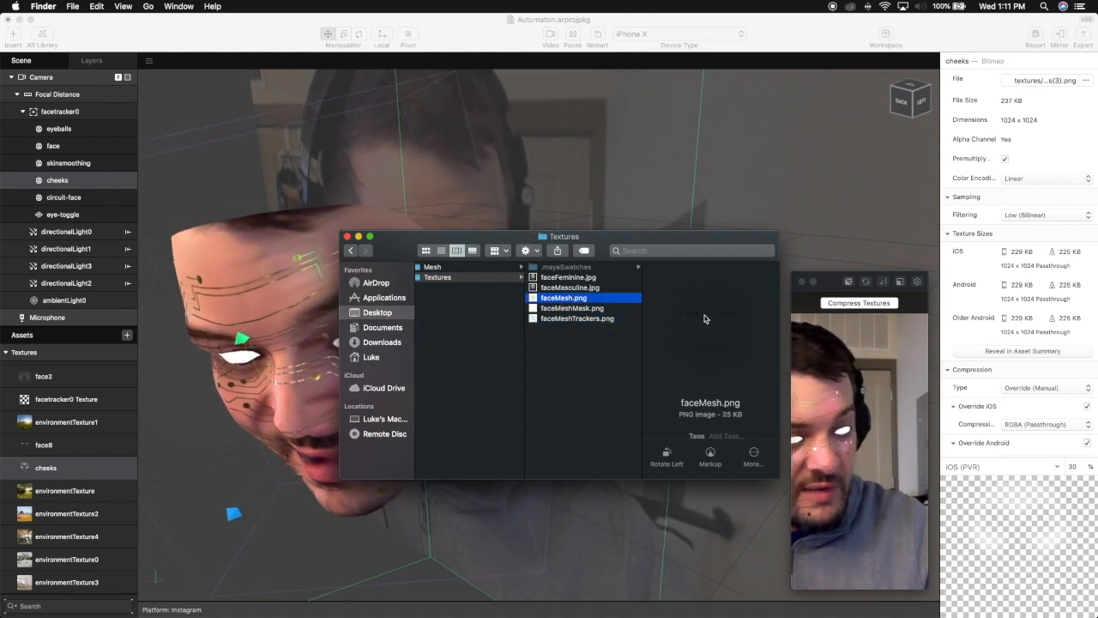
pyautogui.click(587, 288)
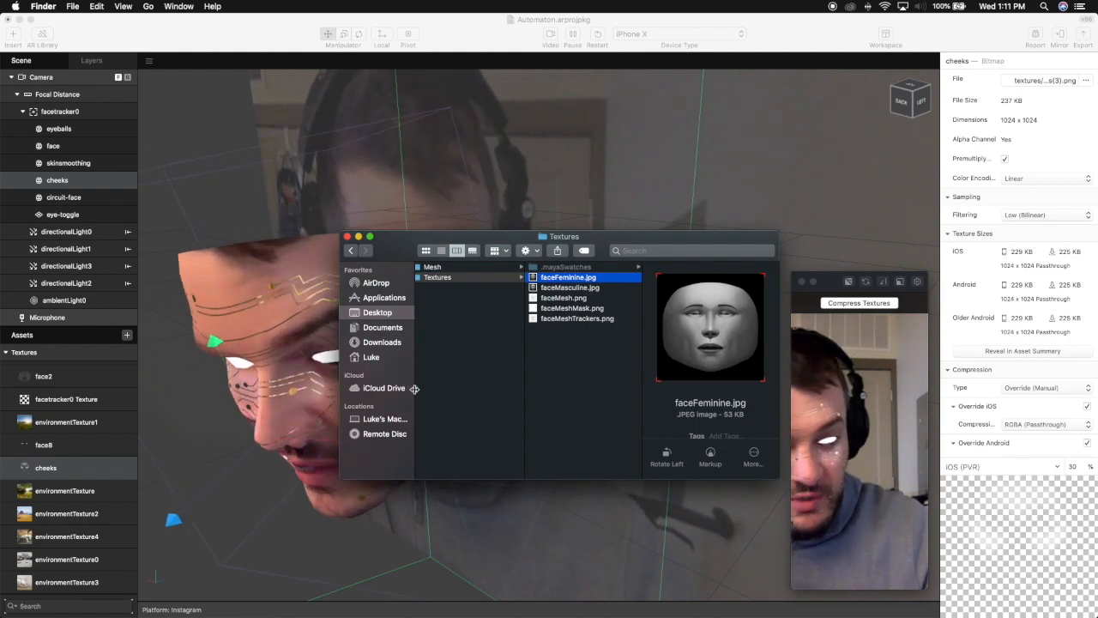
pyautogui.hscroll(-3, 459, 310)
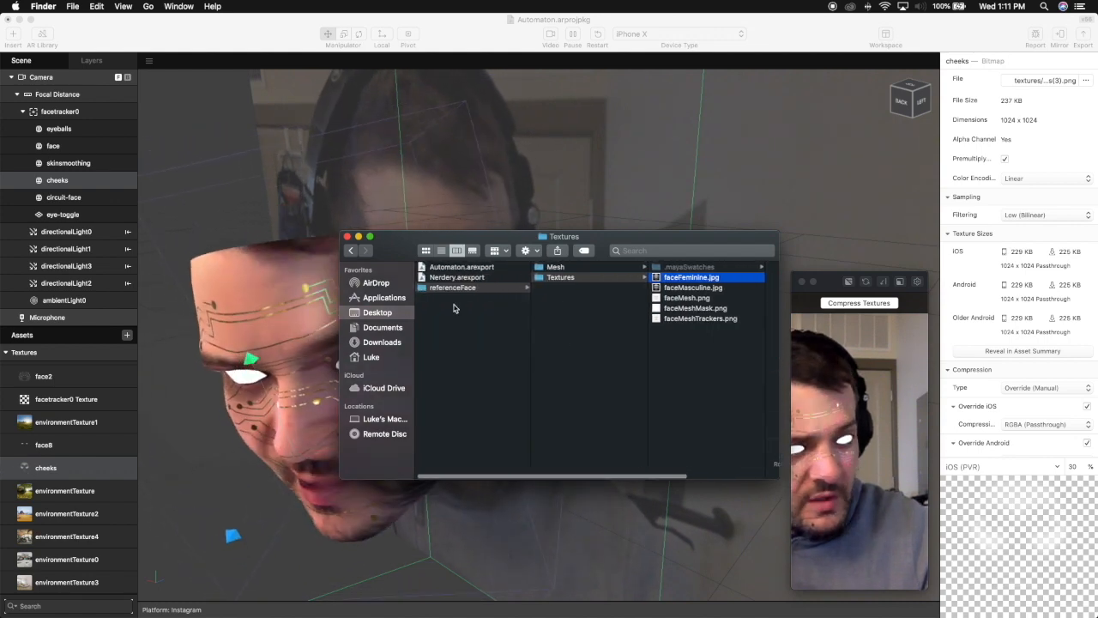
pyautogui.hscroll(3, 454, 308)
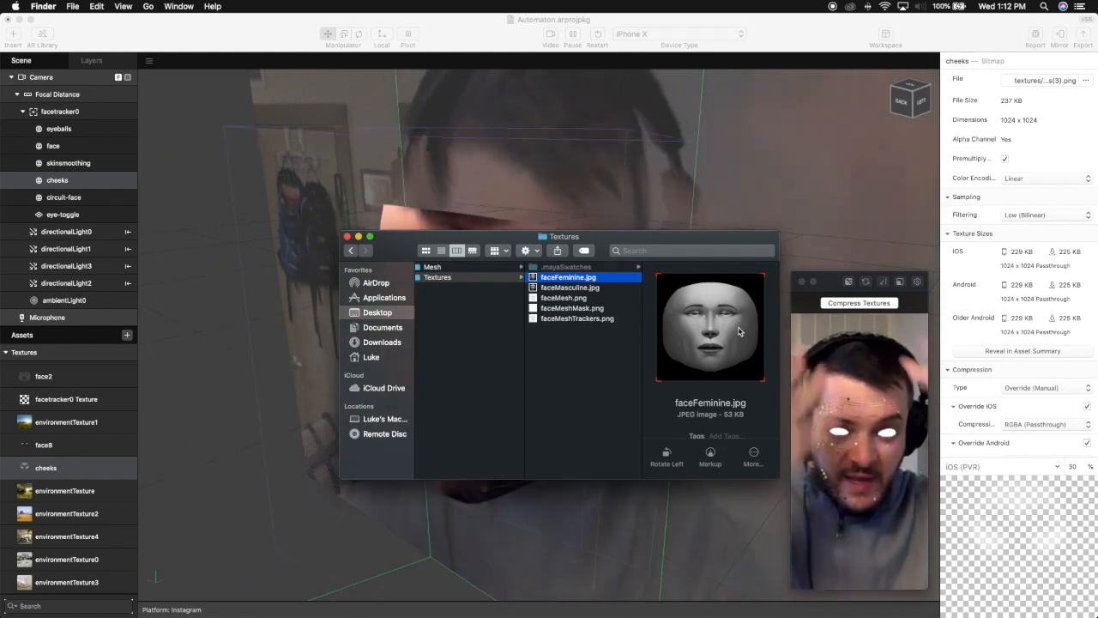
# Step: Switch back to Spark AR Studio, select the cheeks mesh and bring up the settings of its cheeks material
pyautogui.click(489, 22)
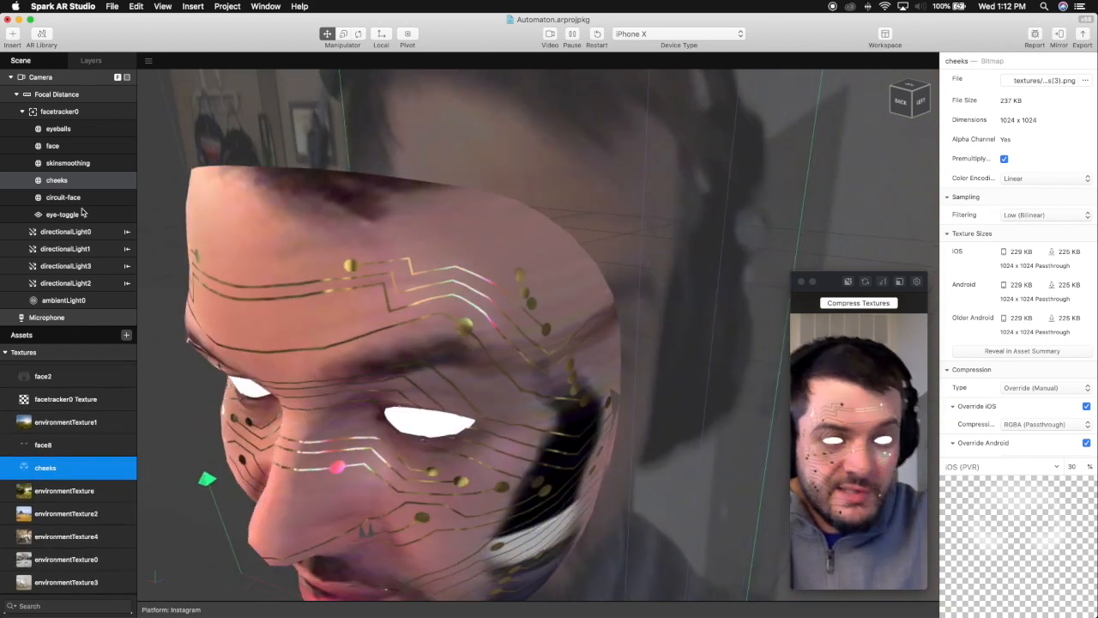
pyautogui.click(87, 183)
pyautogui.scroll(4, 46, 486)
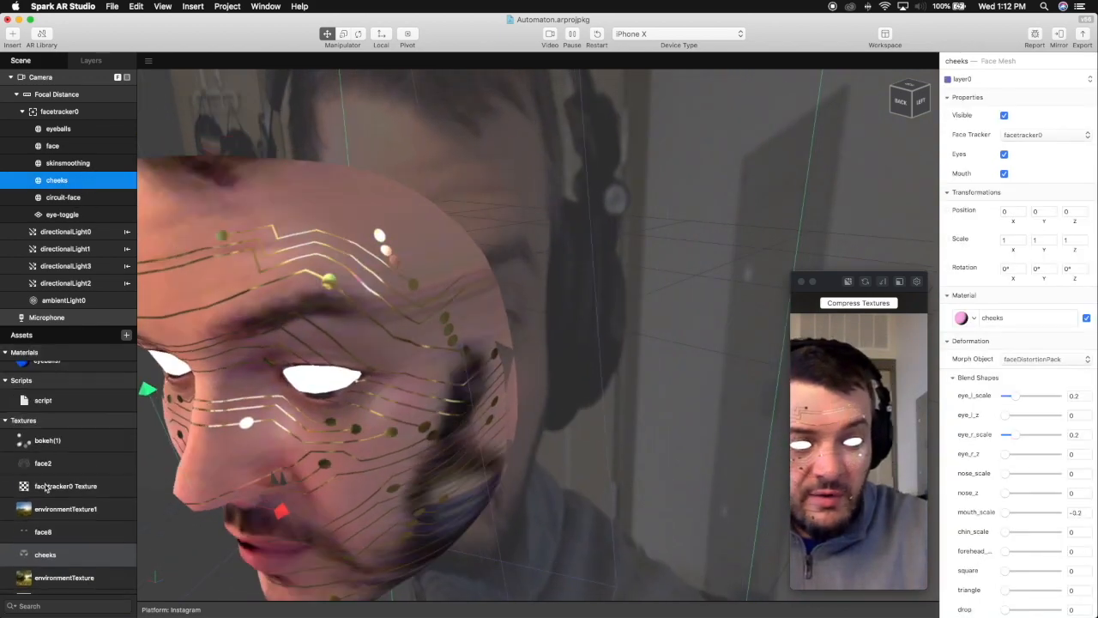
pyautogui.scroll(6, 46, 486)
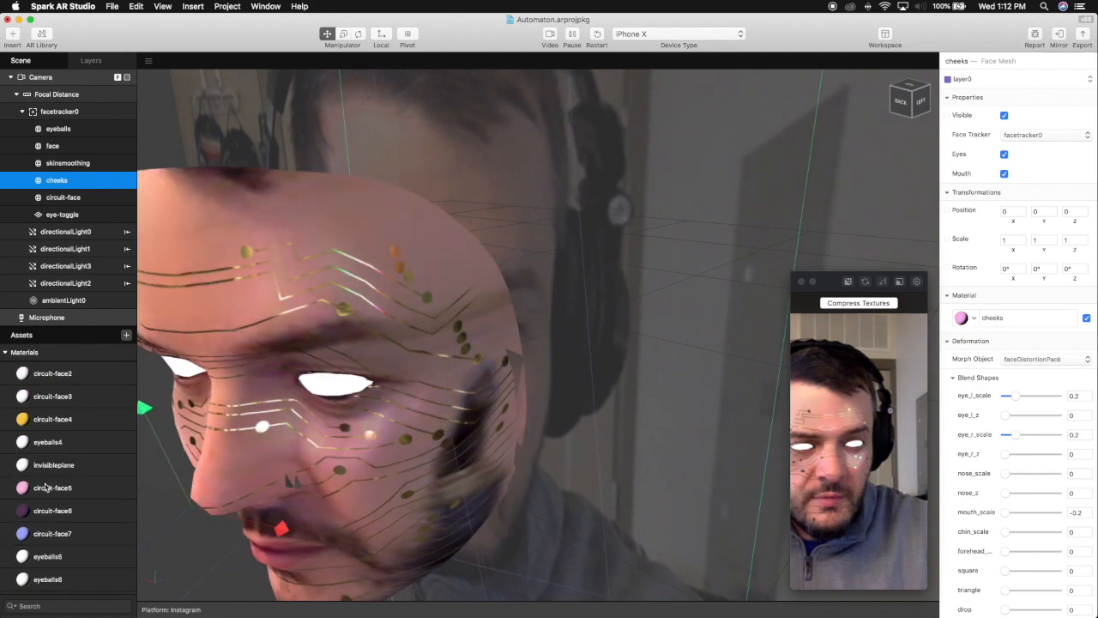
pyautogui.scroll(2, 46, 488)
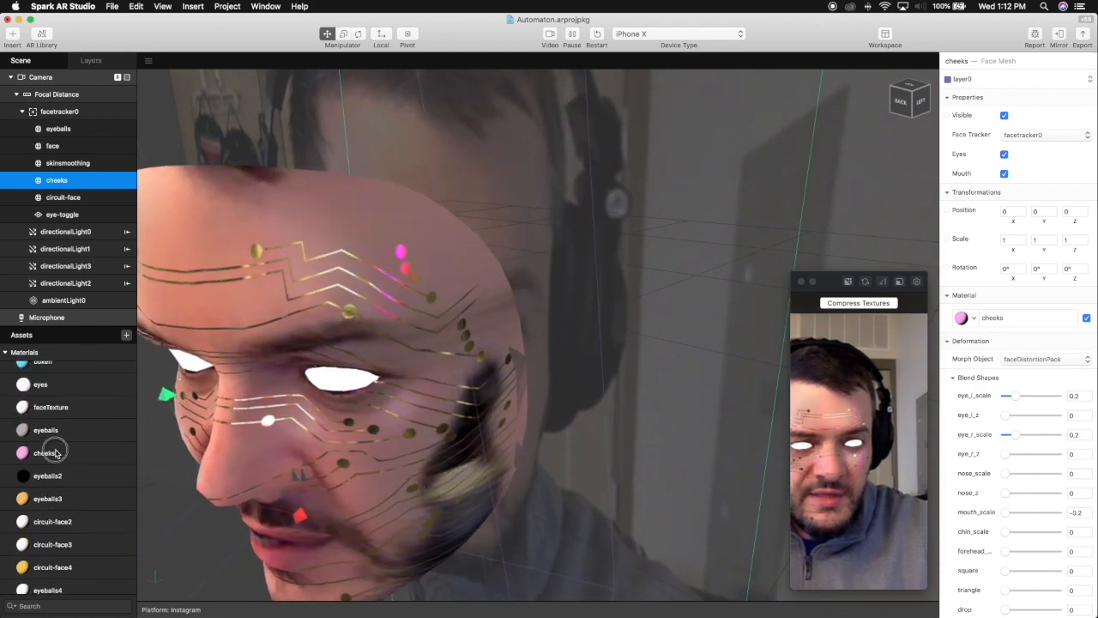
pyautogui.click(45, 453)
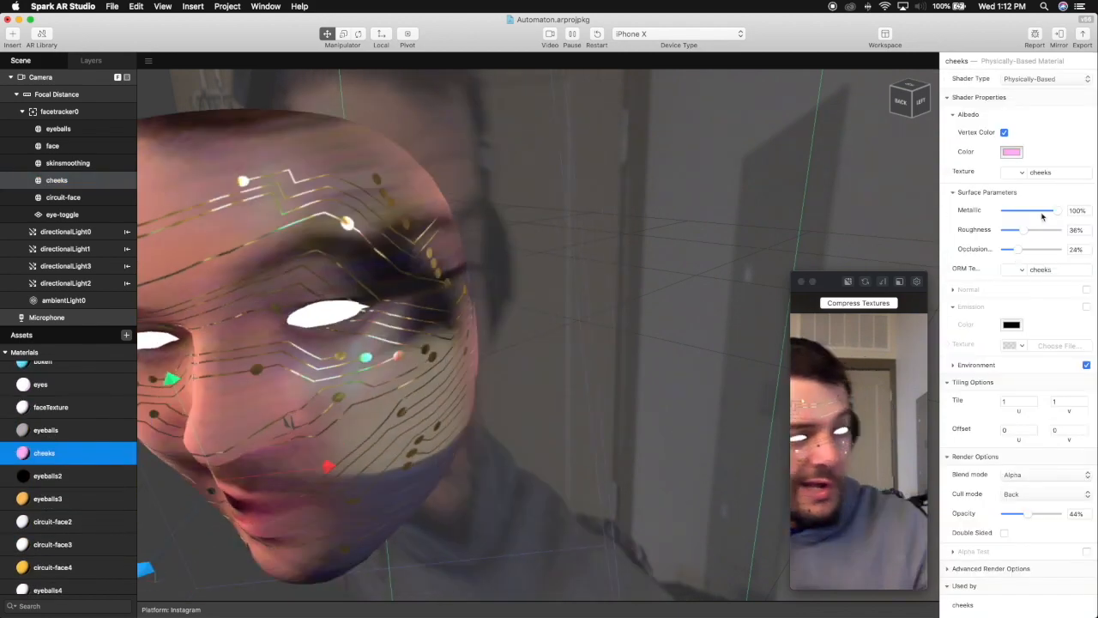
# Step: Try a roughness of 14% on the cheeks material, and undo the change
pyautogui.scroll(-1, 1030, 221)
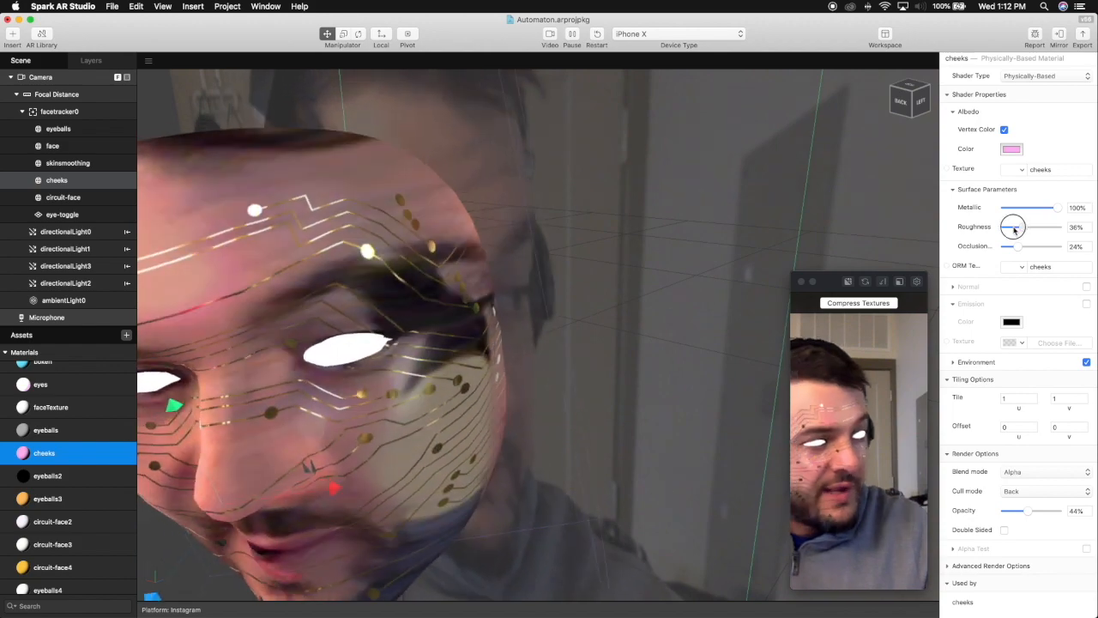
pyautogui.moveTo(1014, 229); pyautogui.dragTo(1010, 230)
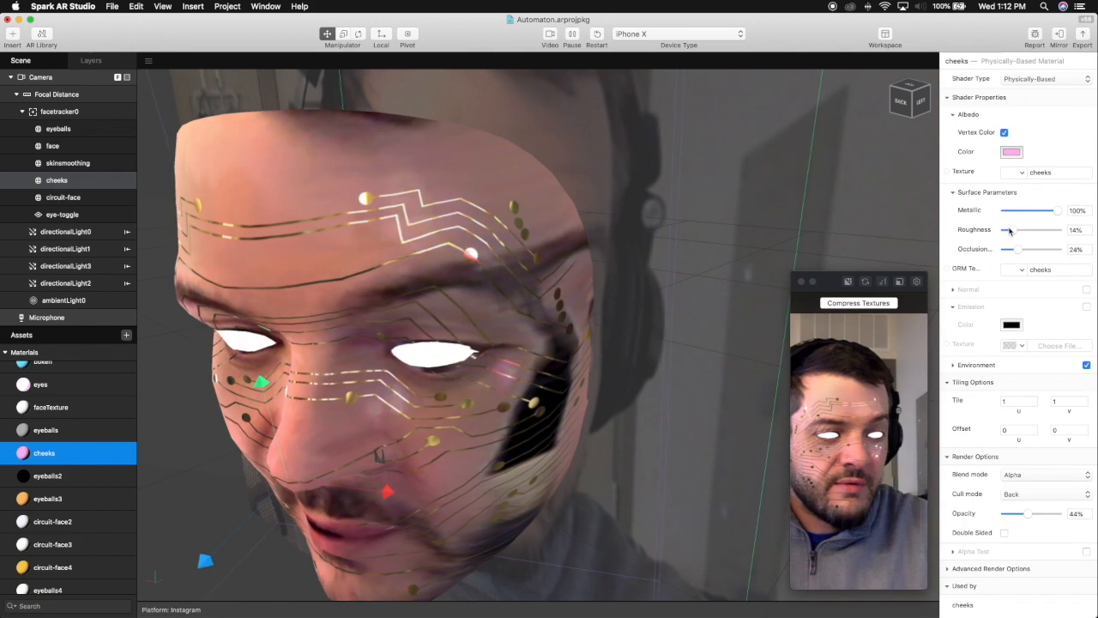
pyautogui.press('super+z')
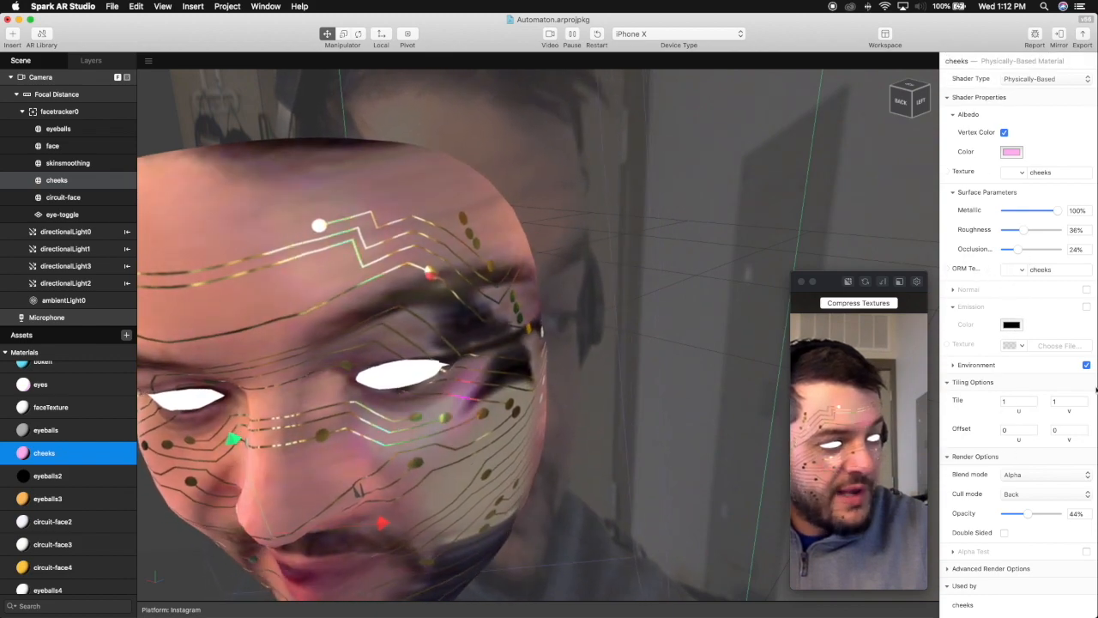
# Step: Reveal the environment texture of the cheeks material and set the material's opacity to 58%
pyautogui.click(952, 364)
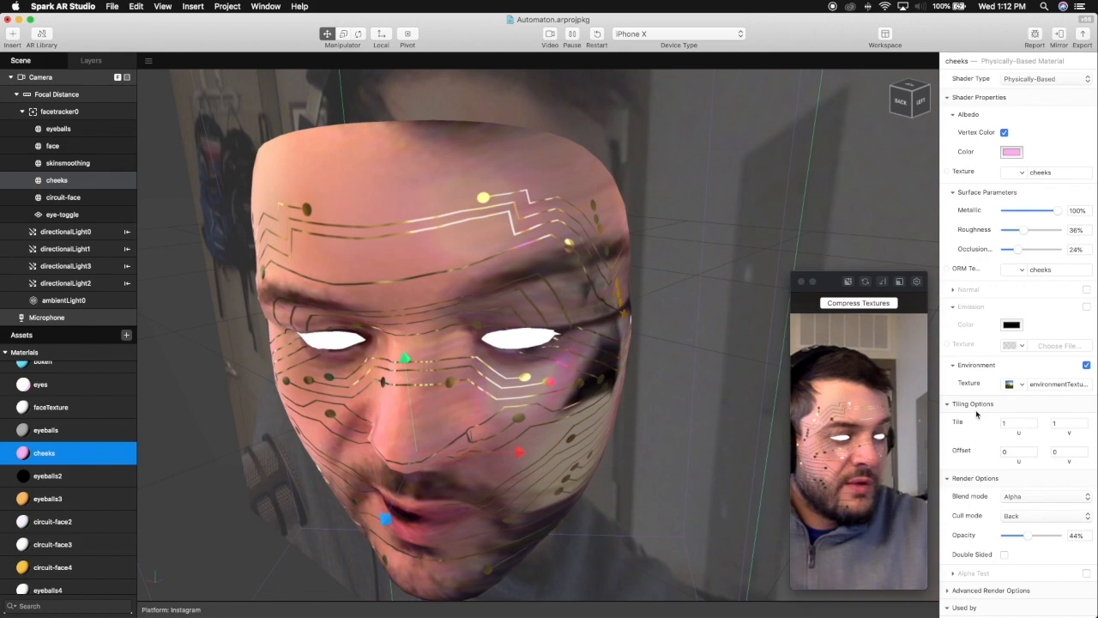
pyautogui.moveTo(1028, 535); pyautogui.dragTo(1054, 535)
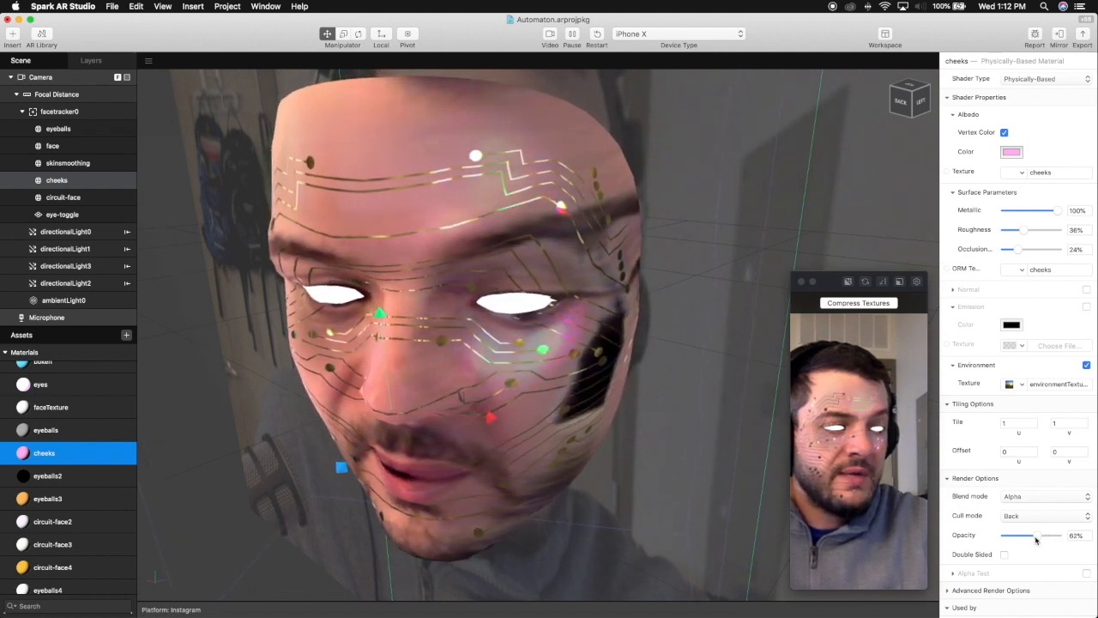
pyautogui.click(1034, 537)
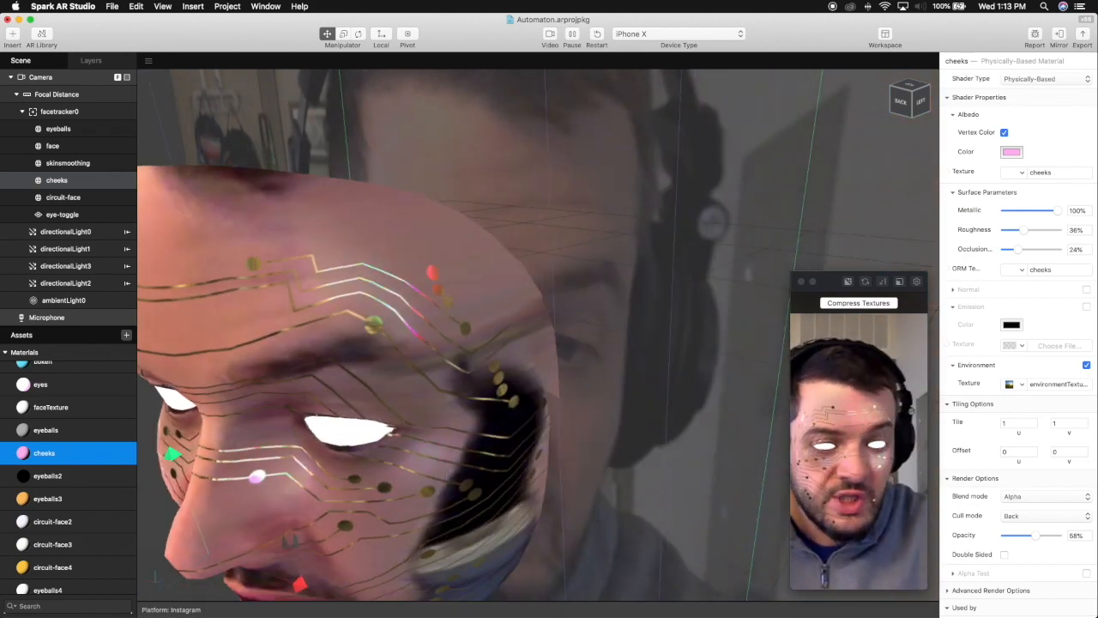
pyautogui.press('super+Tab')
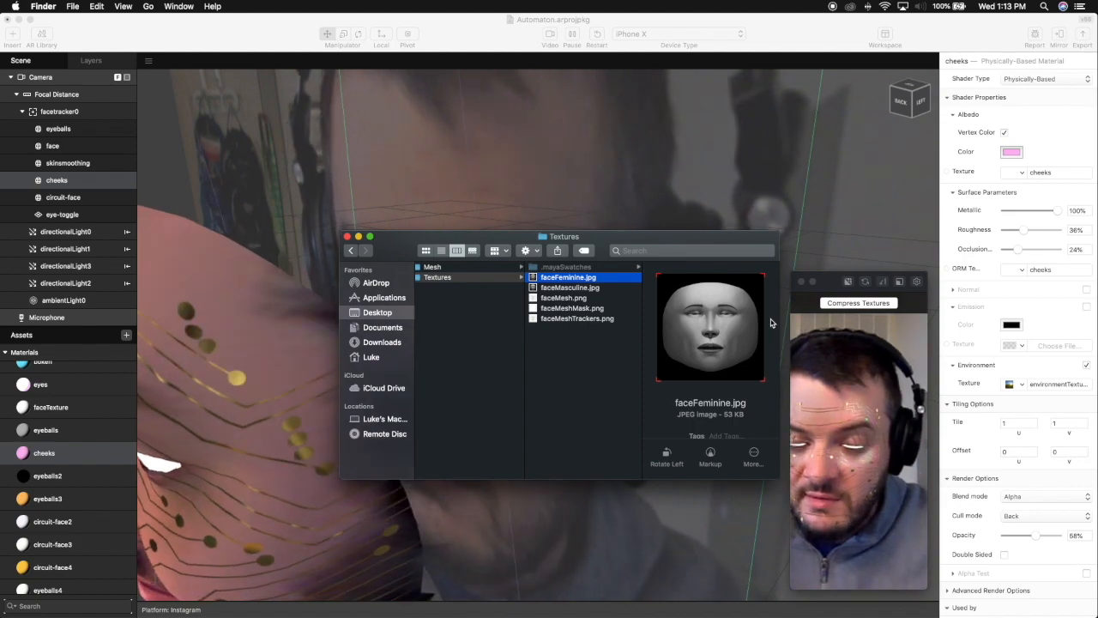
pyautogui.click(219, 40)
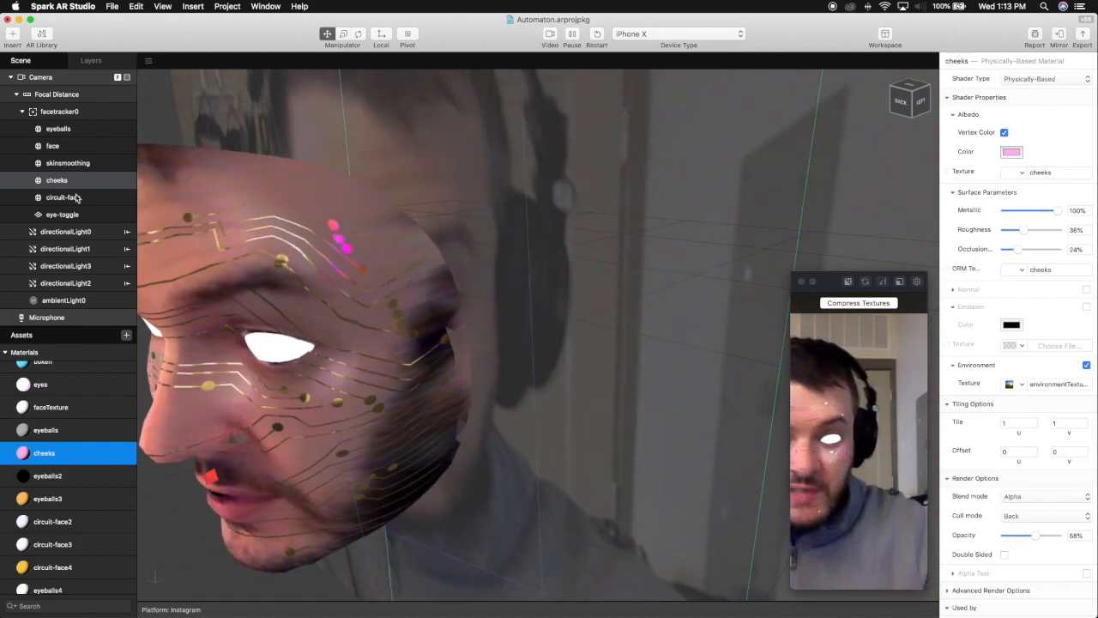
# Step: Select the circuit-face mesh, and find and examine the face2 texture among the project's textures
pyautogui.click(76, 198)
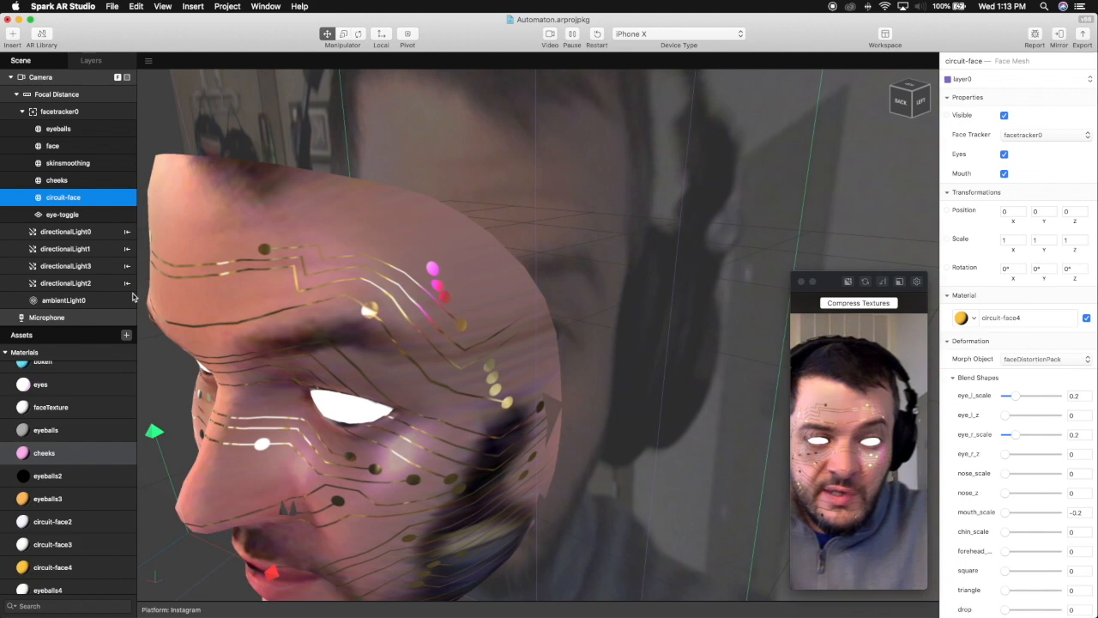
pyautogui.scroll(-5, 61, 553)
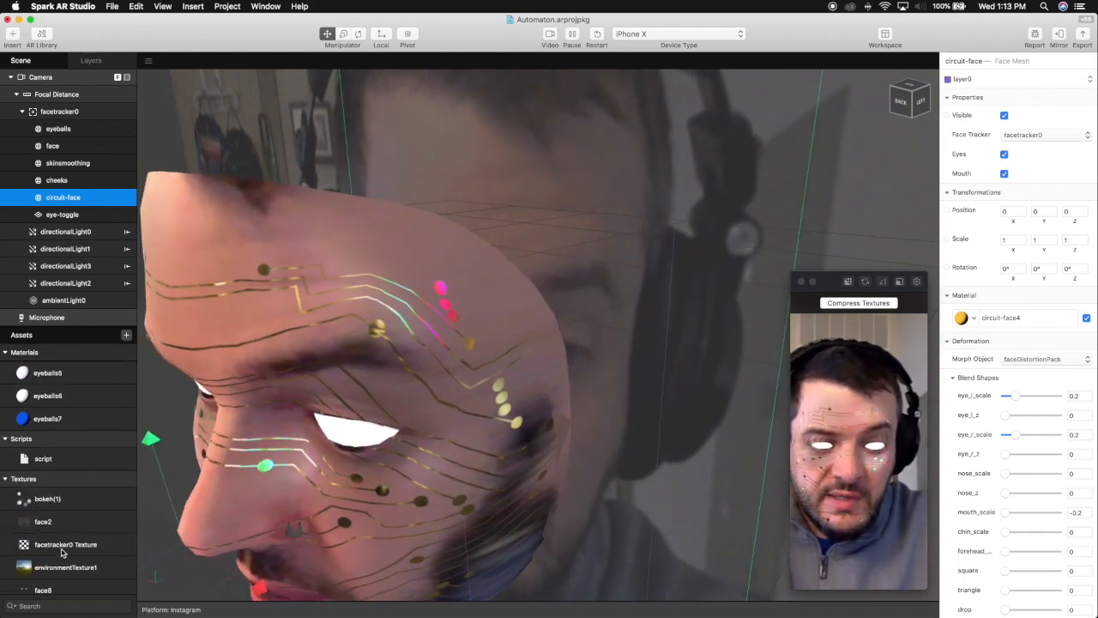
pyautogui.scroll(-5, 62, 553)
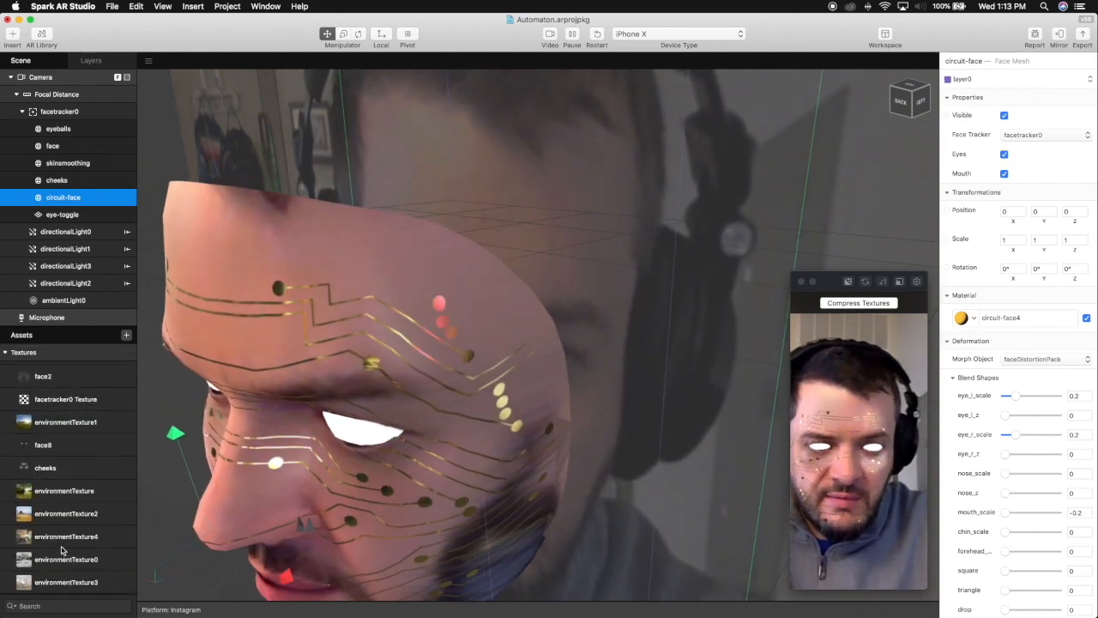
pyautogui.scroll(2, 66, 492)
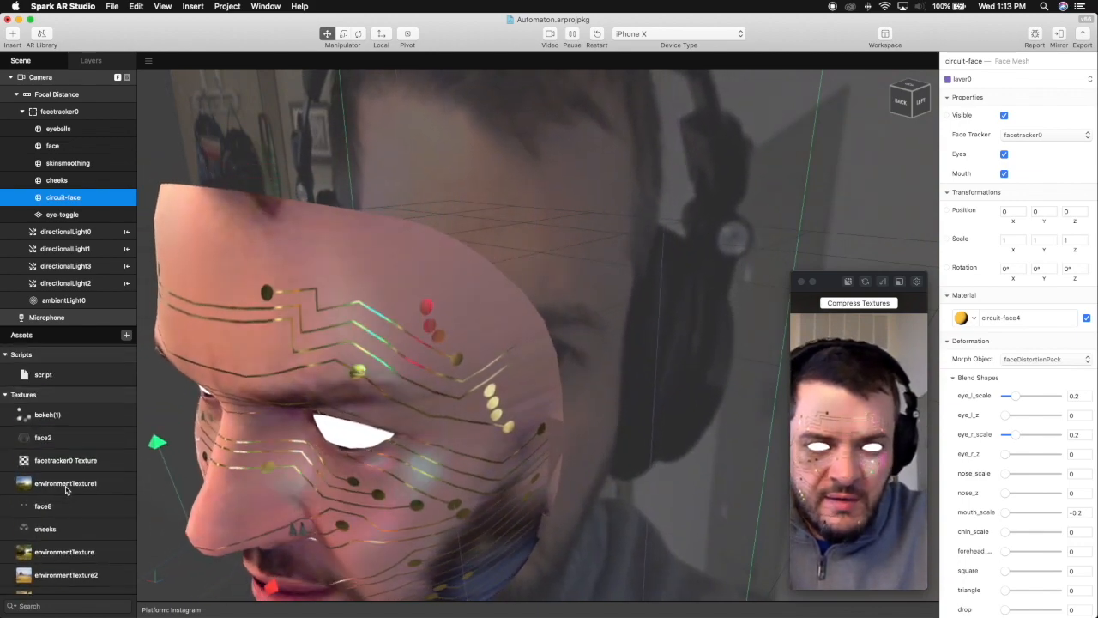
pyautogui.click(52, 437)
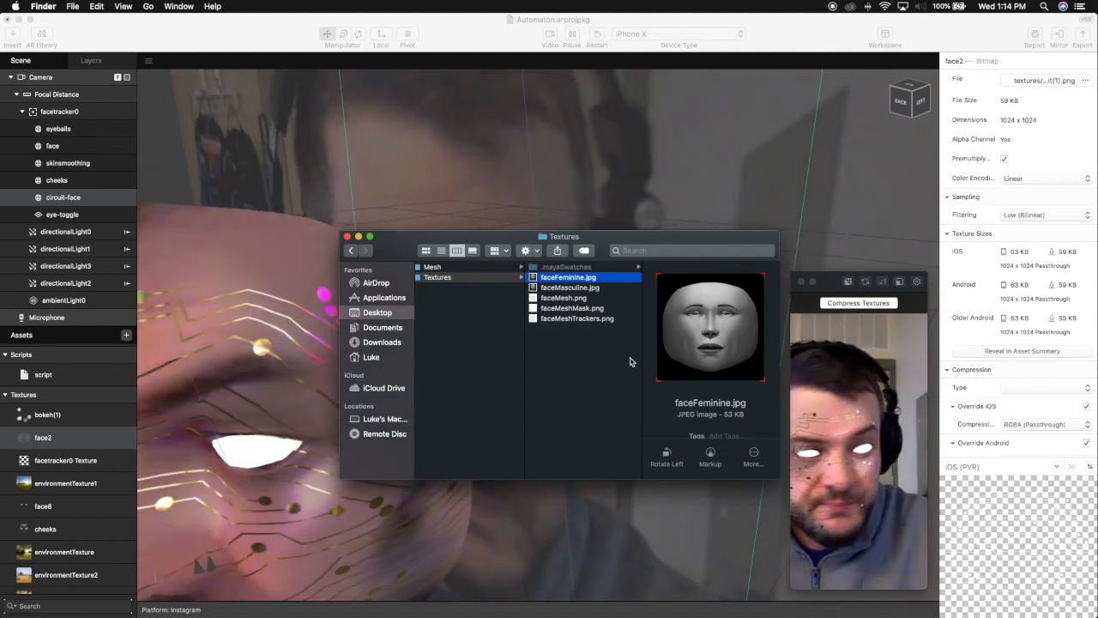
# Step: Close the Finder window and examine the circuit-face4 material's surface parameters, environment texture and render options
pyautogui.click(347, 236)
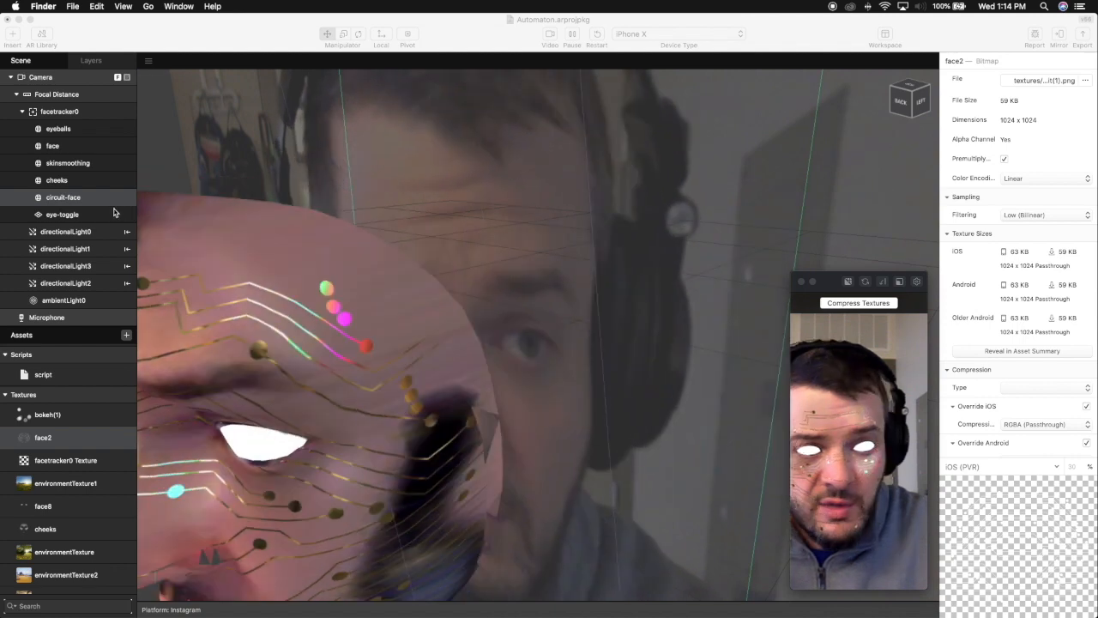
pyautogui.scroll(10, 118, 443)
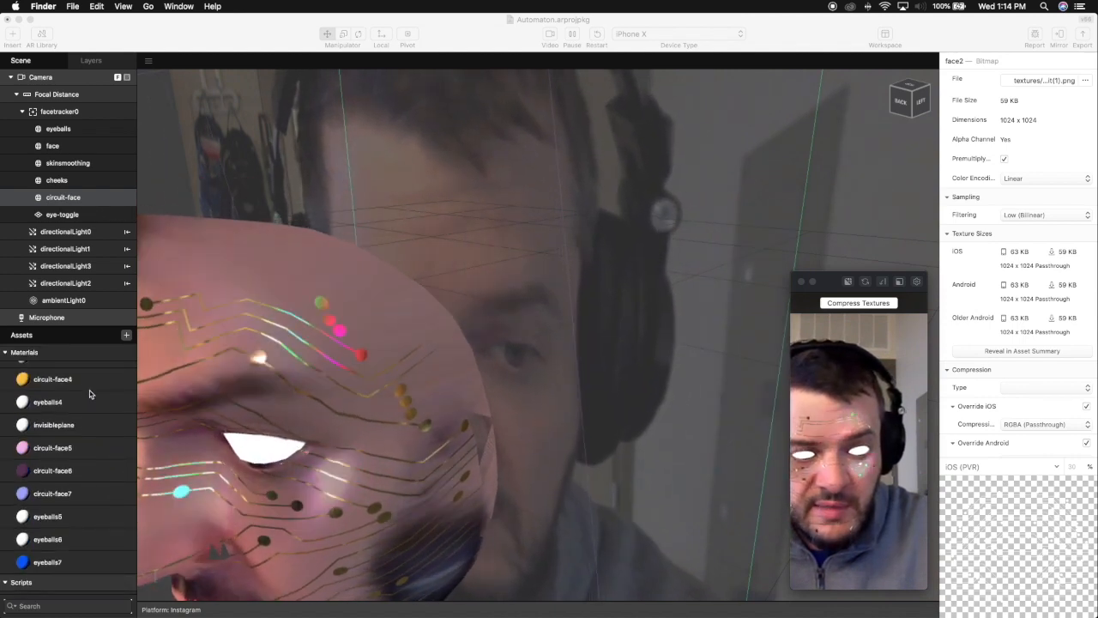
pyautogui.click(87, 385)
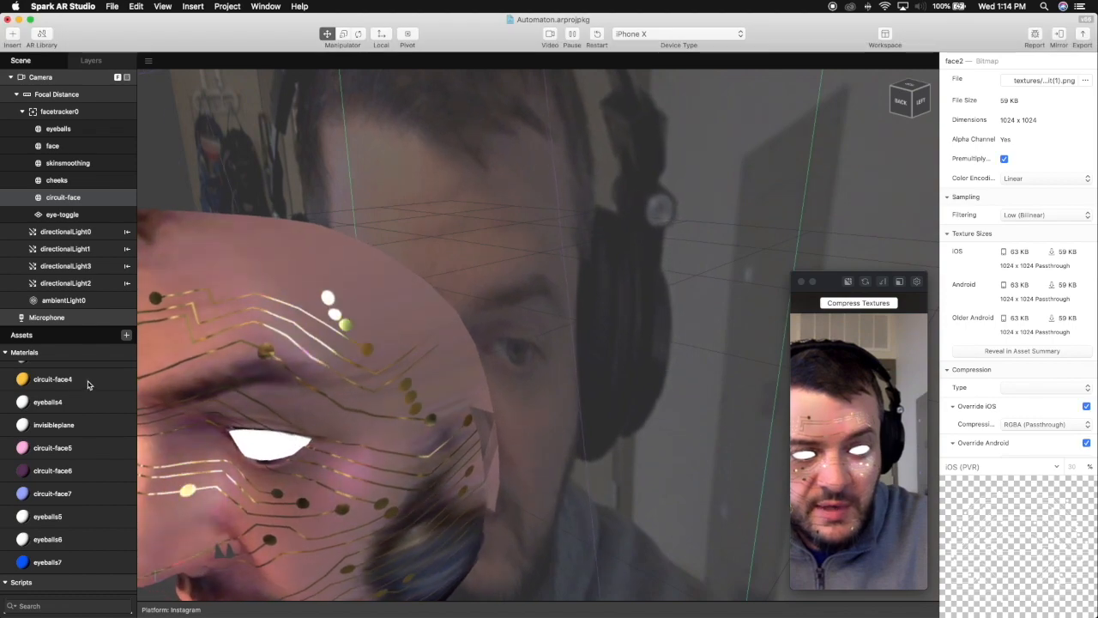
pyautogui.click(87, 380)
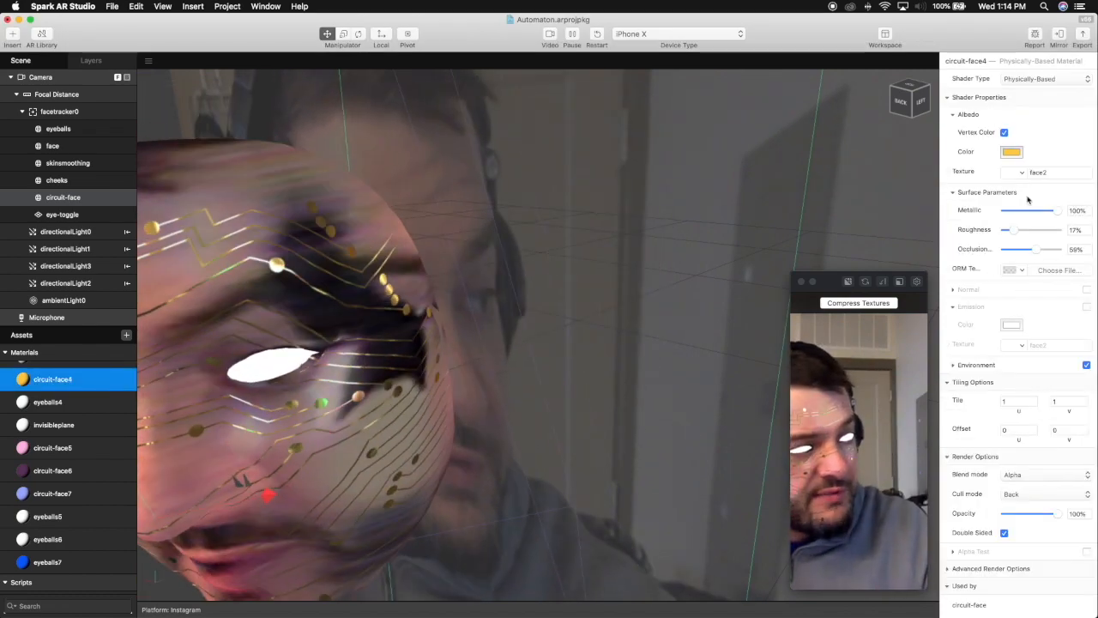
pyautogui.click(952, 365)
pyautogui.scroll(-1, 952, 368)
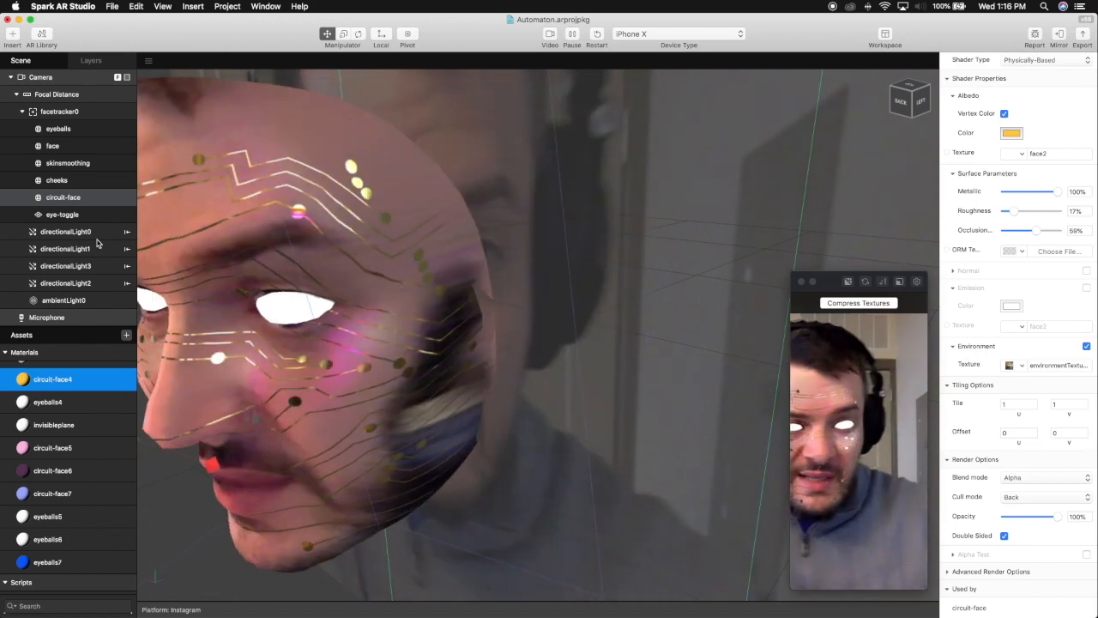
# Step: Examine the properties of the eyeballs and skinsmoothing meshes and the eye-toggle plane
pyautogui.click(61, 129)
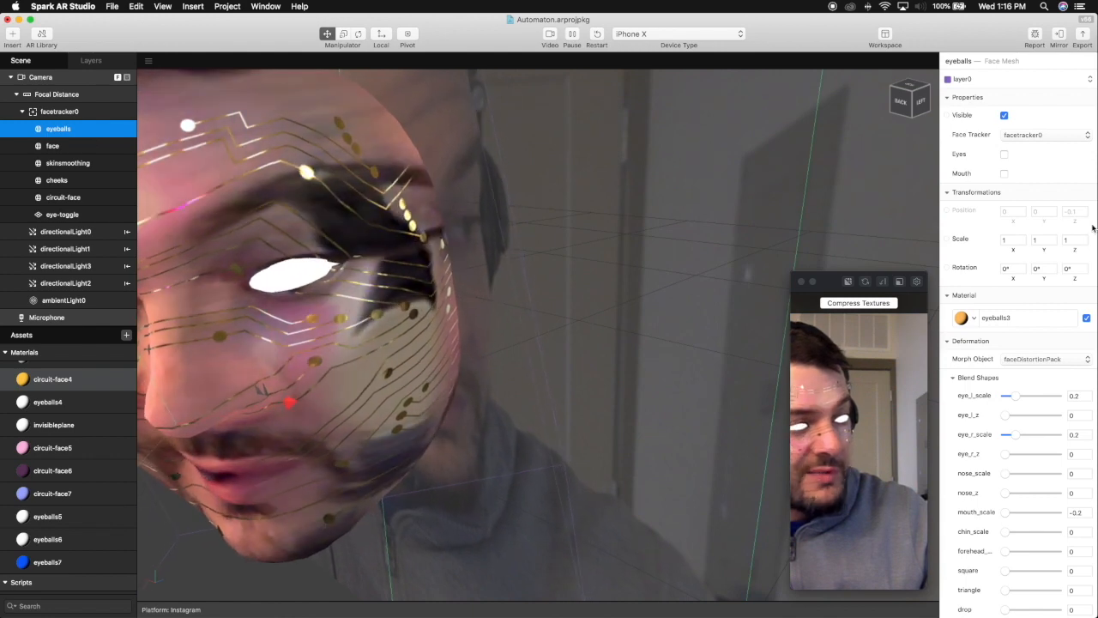
pyautogui.click(68, 163)
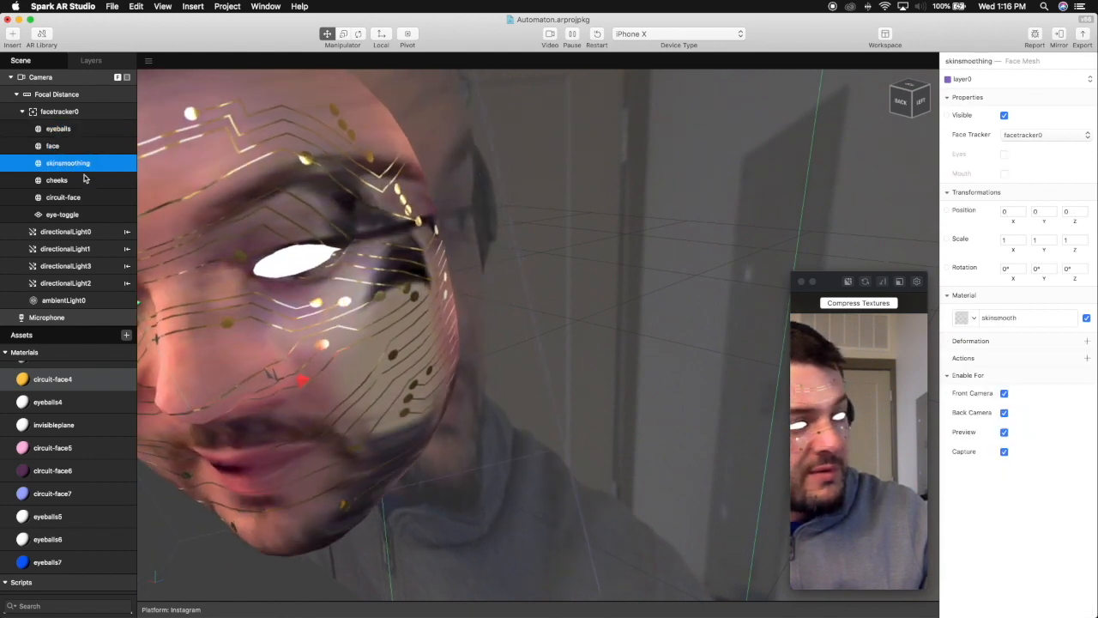
pyautogui.click(69, 215)
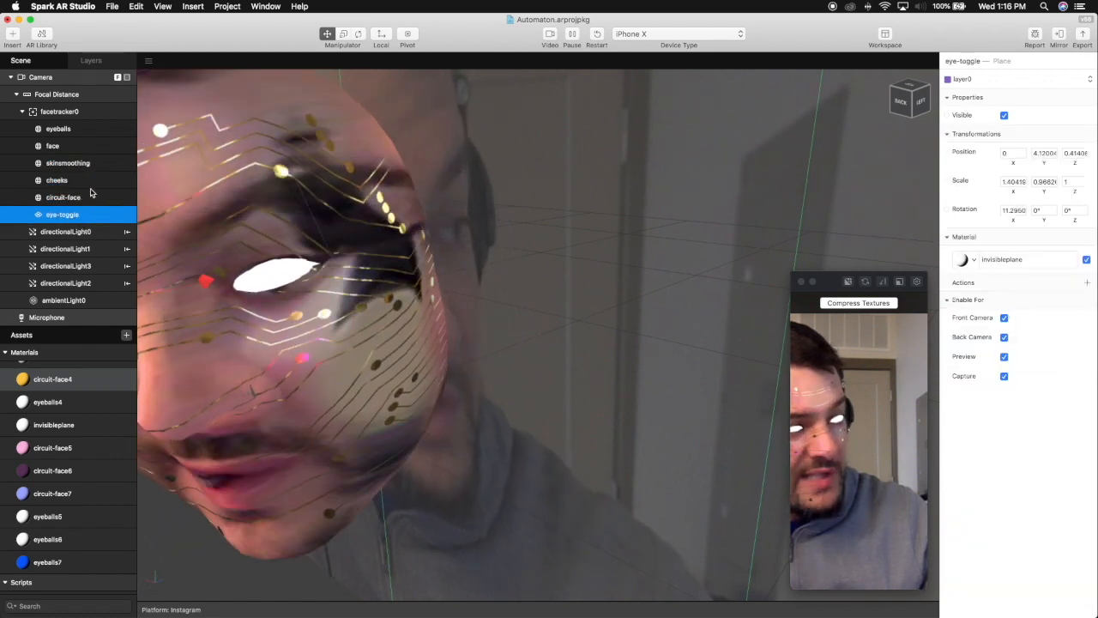
pyautogui.click(87, 131)
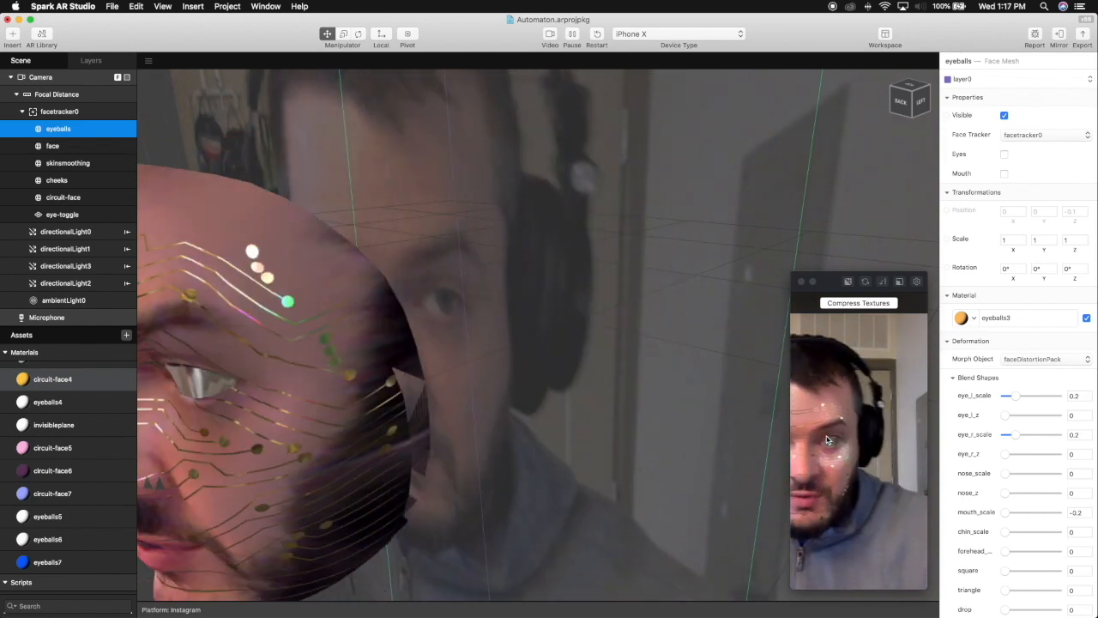
# Step: Collapse facetracker0, inspect the directional lights down to directionalLight2, and open the Patch Editor
pyautogui.click(22, 112)
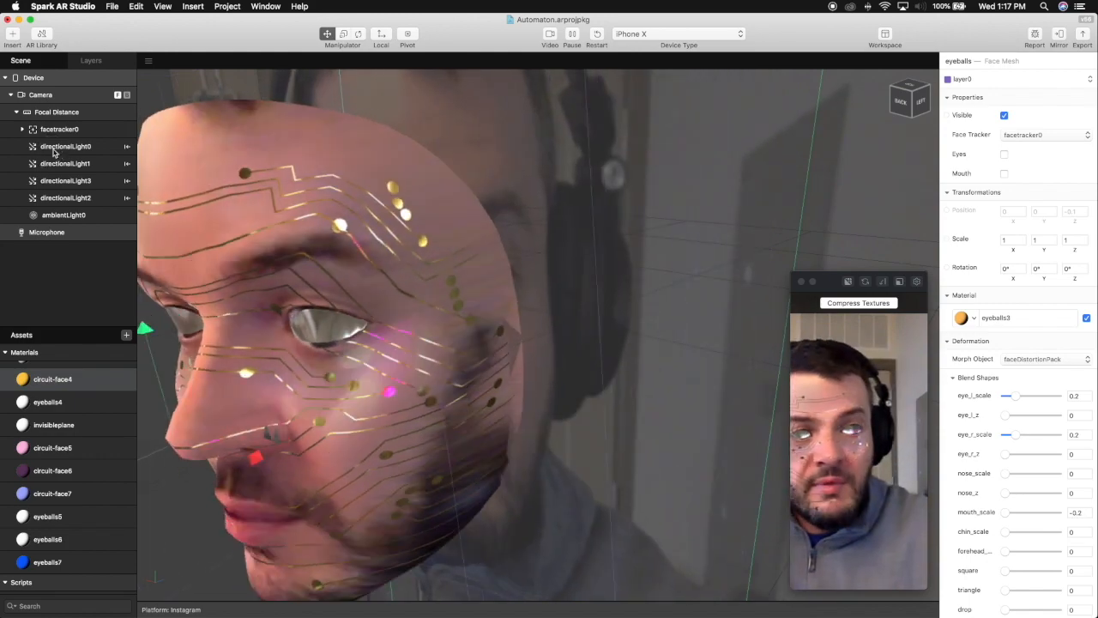
pyautogui.click(55, 150)
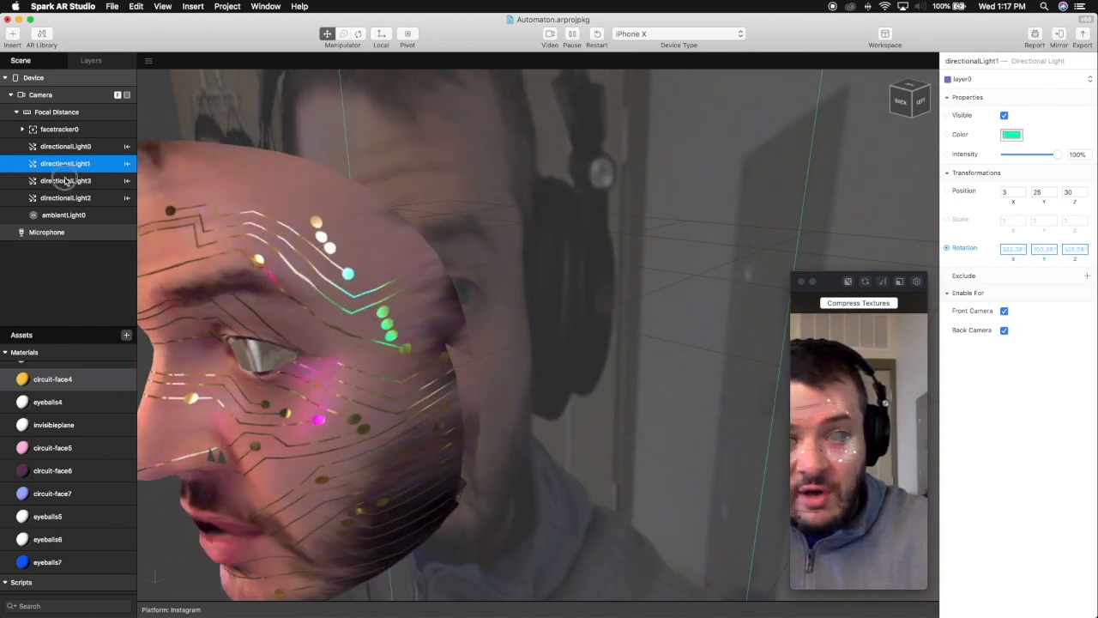
pyautogui.click(113, 7)
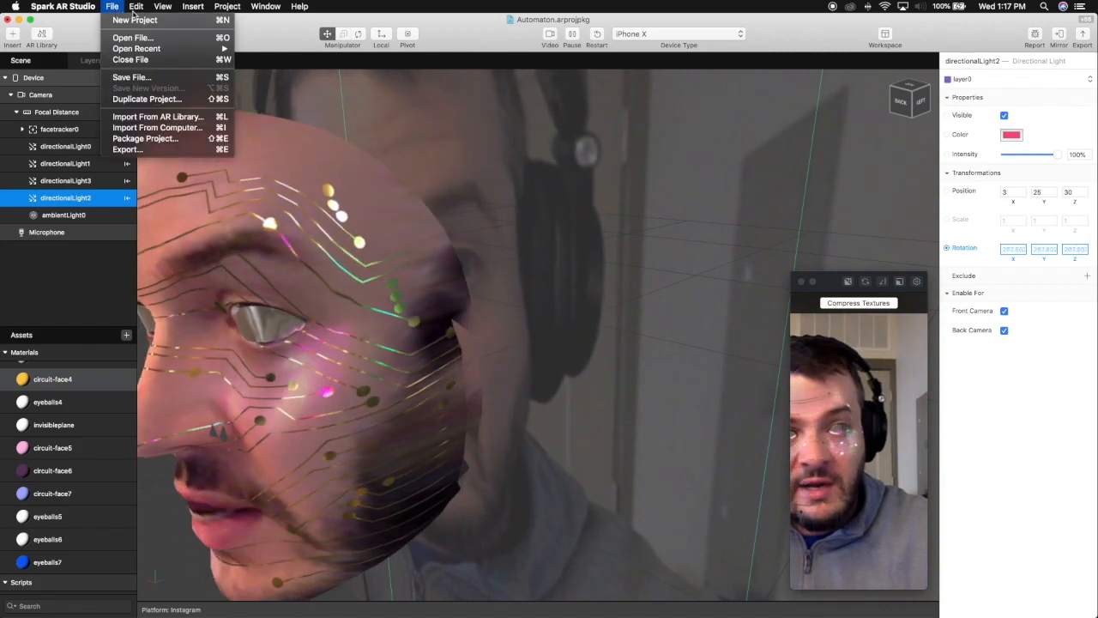
pyautogui.moveTo(138, 10)
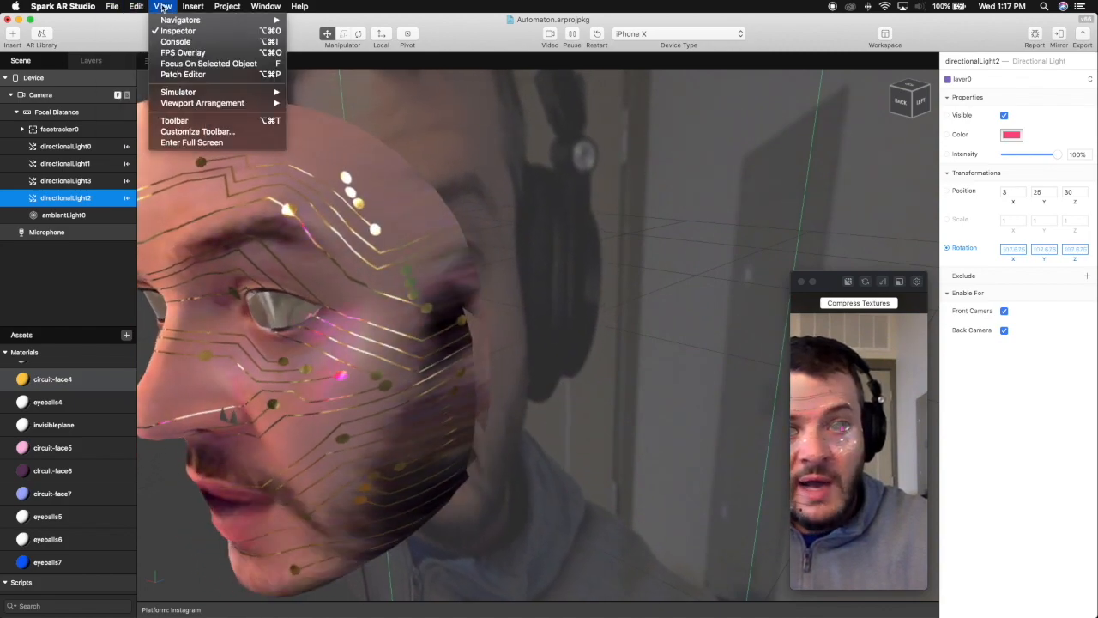
pyautogui.click(190, 77)
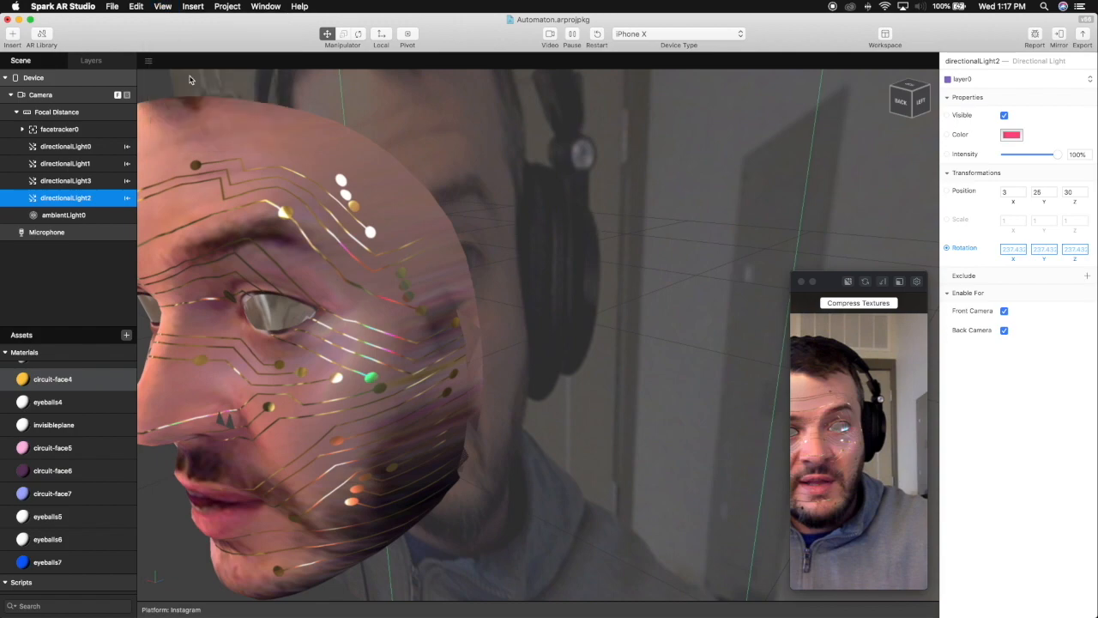
# Step: Examine the Loop Animation durations and the Transition start and end values that drive the rotation of the four directional lights
pyautogui.scroll(-2, 229, 467)
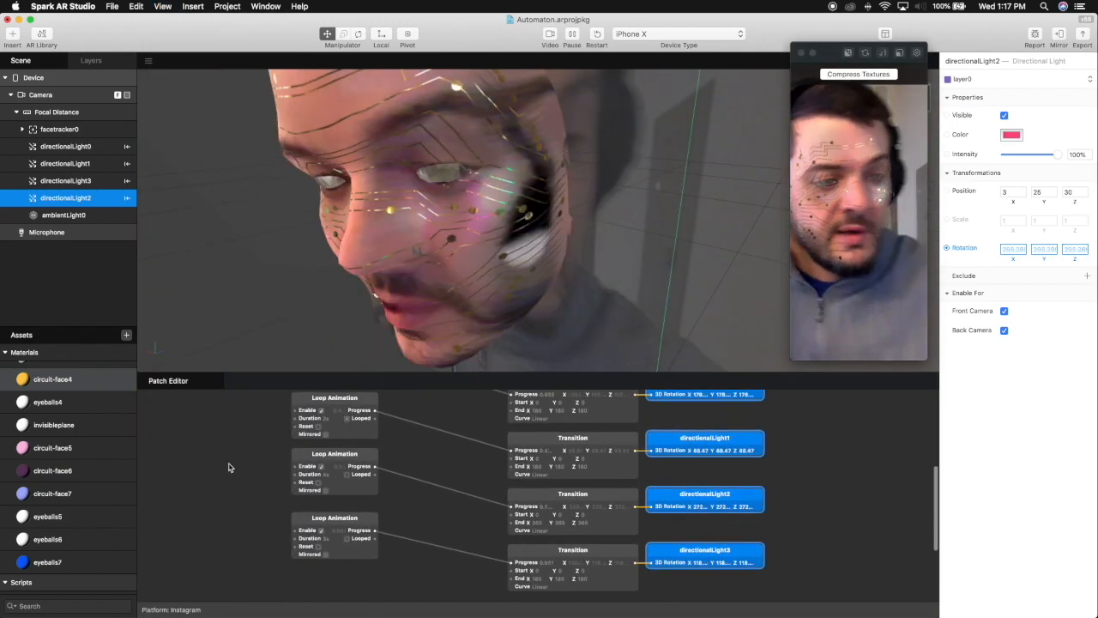
pyautogui.hscroll(5, 228, 468)
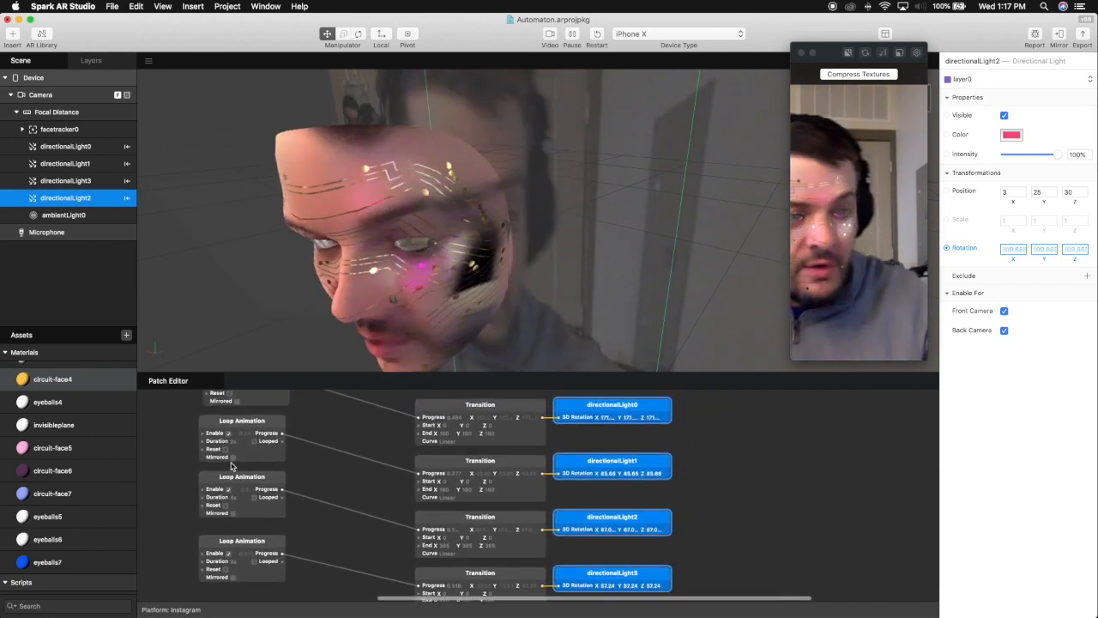
pyautogui.scroll(2, 230, 466)
pyautogui.hscroll(2, 230, 466)
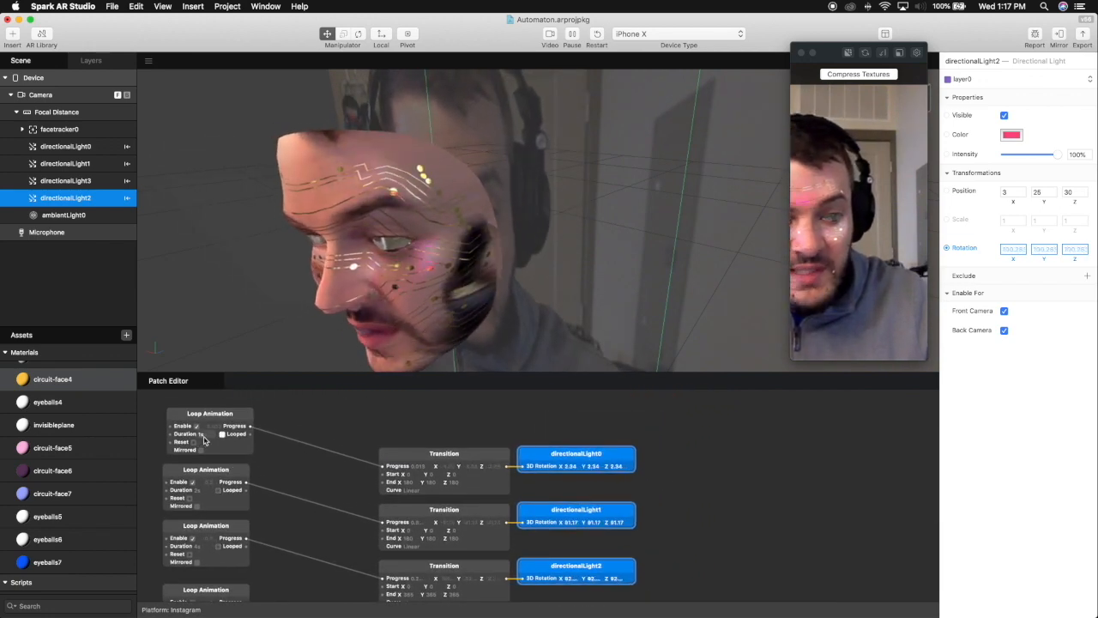
pyautogui.scroll(-2, 204, 440)
pyautogui.scroll(-2, 199, 471)
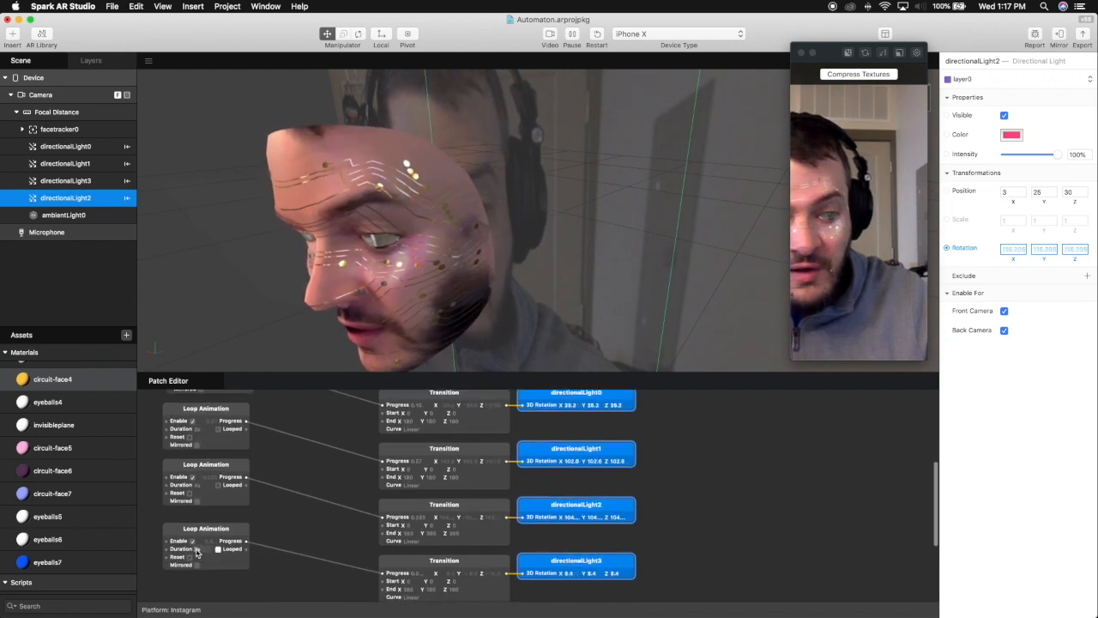
pyautogui.scroll(3, 195, 553)
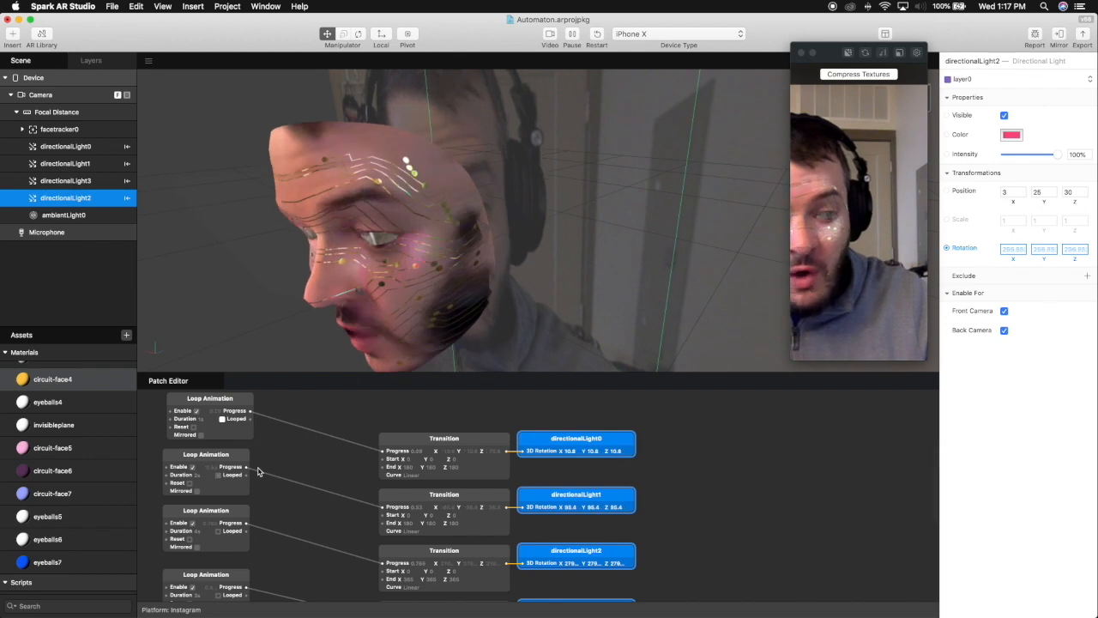
pyautogui.scroll(-1, 257, 471)
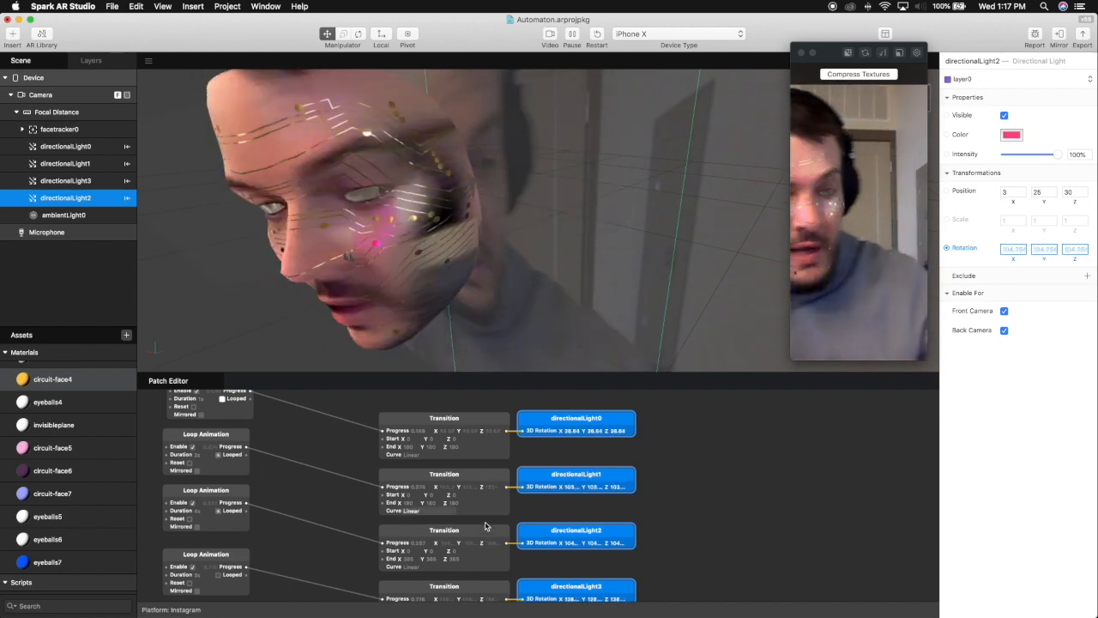
pyautogui.scroll(-1, 489, 530)
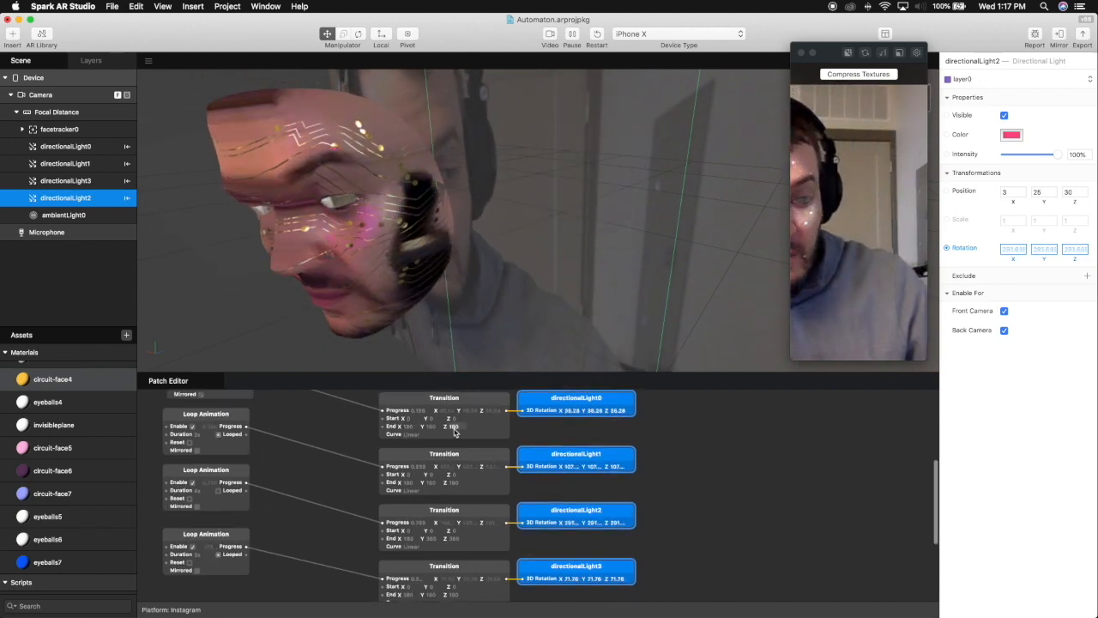
pyautogui.scroll(-1, 432, 481)
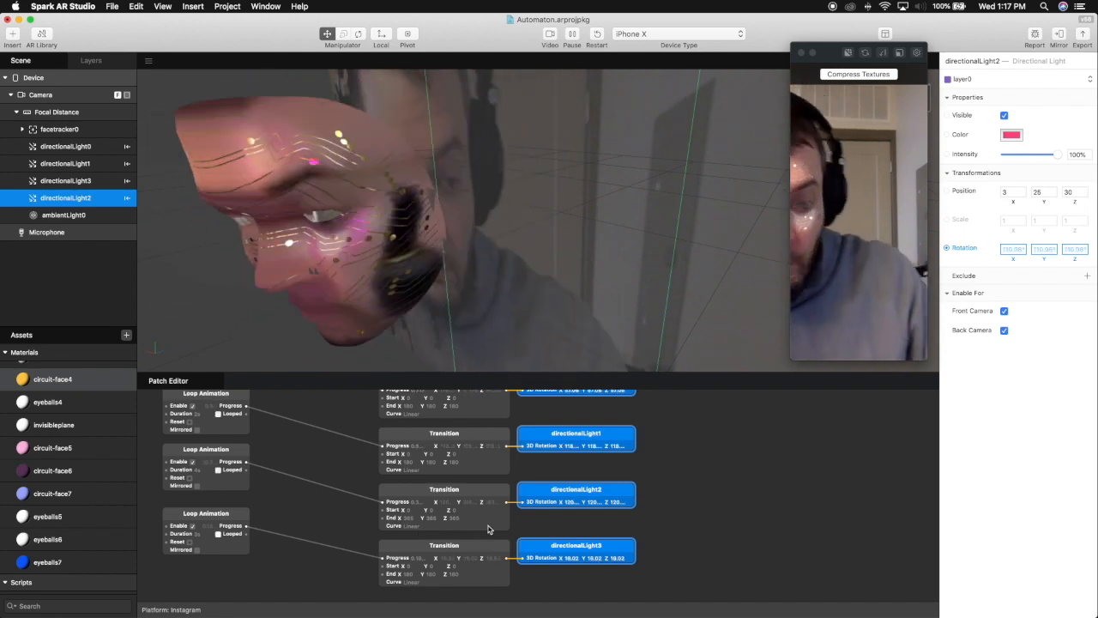
pyautogui.scroll(1, 553, 518)
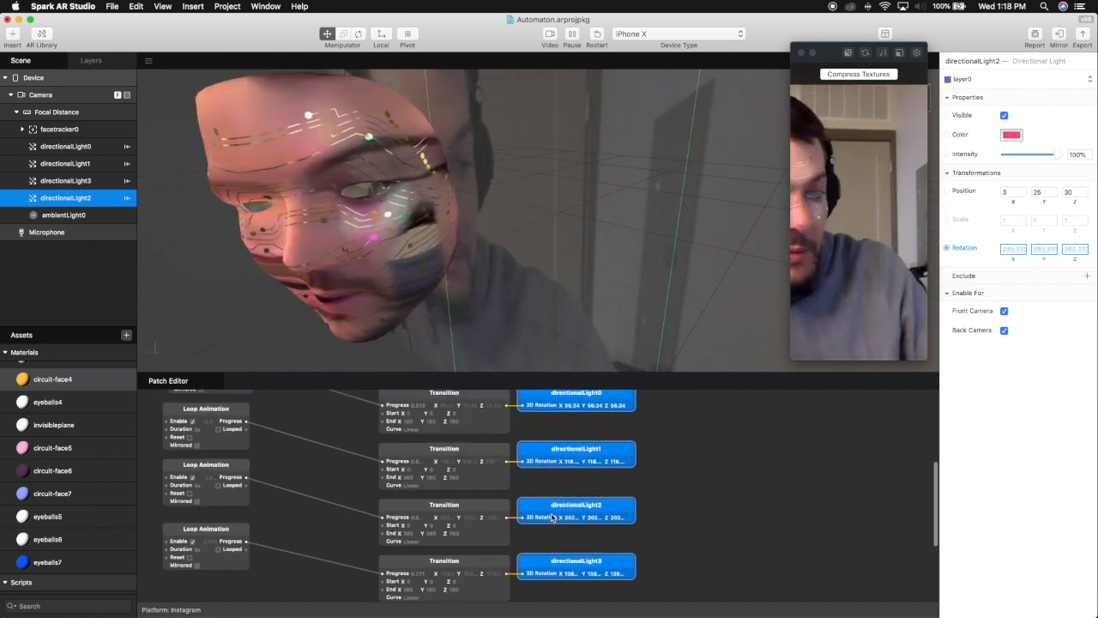
# Step: Move the four Transition patches closer to their Loop Animation patches
pyautogui.scroll(1, 398, 413)
pyautogui.moveTo(398, 412); pyautogui.dragTo(334, 404)
pyautogui.moveTo(417, 464); pyautogui.dragTo(340, 455)
pyautogui.moveTo(396, 521); pyautogui.dragTo(319, 511)
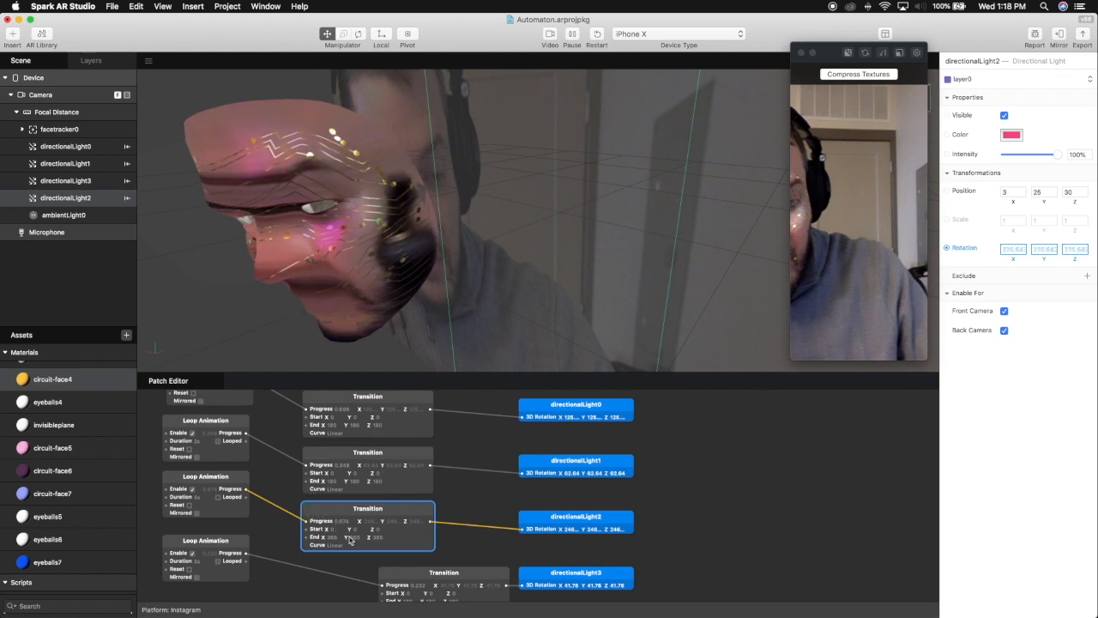
pyautogui.moveTo(387, 573); pyautogui.dragTo(314, 566)
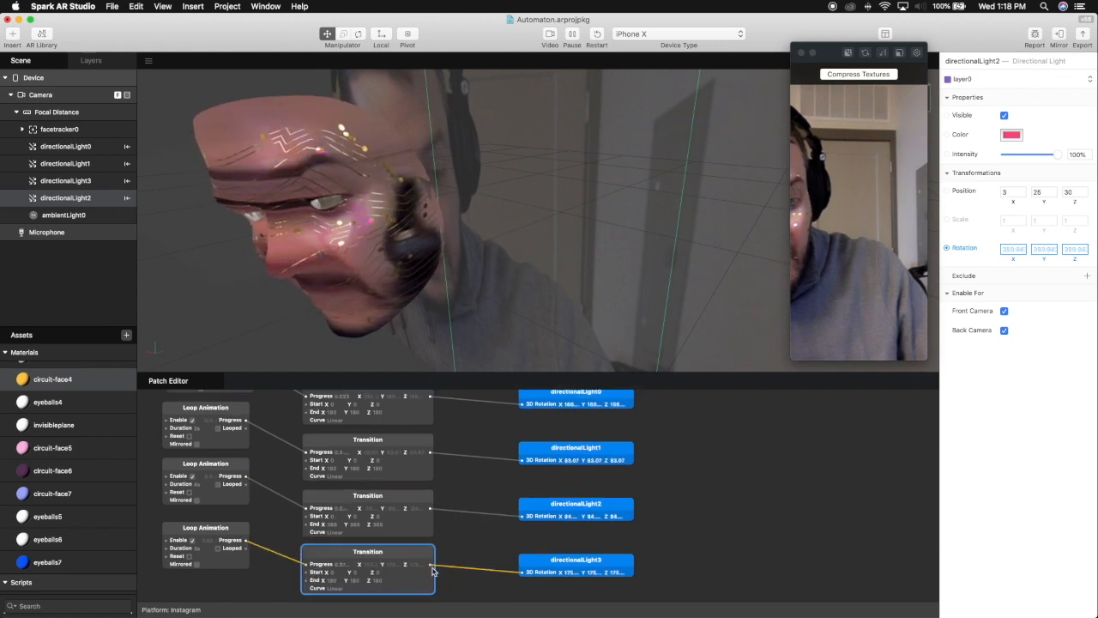
# Step: Move the directionalLight3, directionalLight2, directionalLight1 and directionalLight0 rotation patches closer to their Transition patches
pyautogui.moveTo(538, 565); pyautogui.dragTo(465, 556)
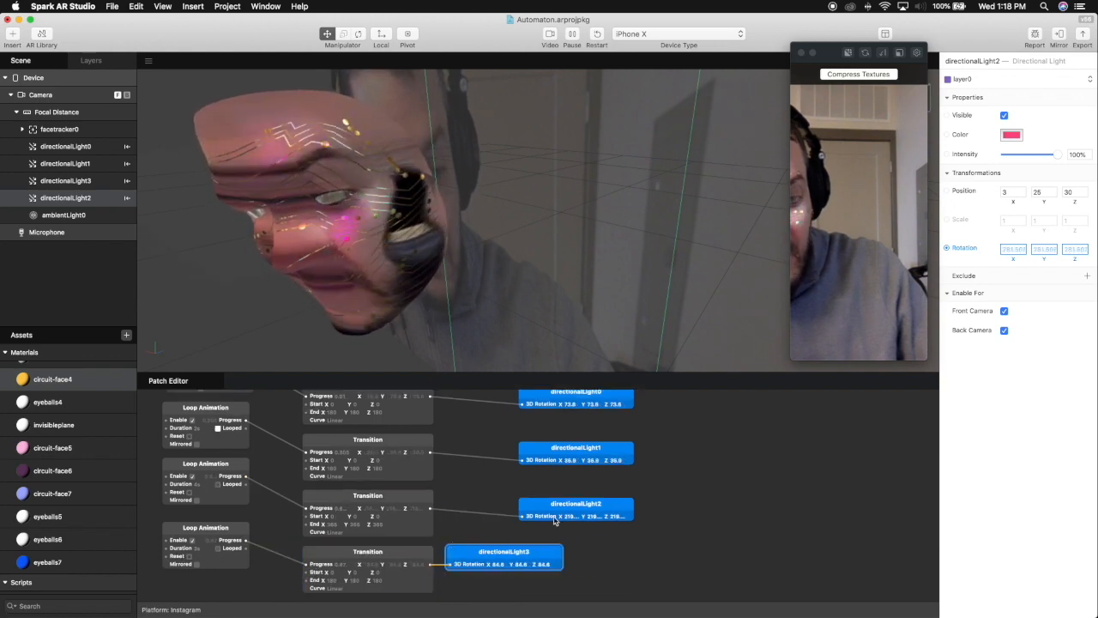
pyautogui.moveTo(533, 506); pyautogui.dragTo(462, 498)
pyautogui.moveTo(517, 449); pyautogui.dragTo(456, 444)
pyautogui.scroll(1, 526, 408)
pyautogui.moveTo(523, 399); pyautogui.dragTo(467, 394)
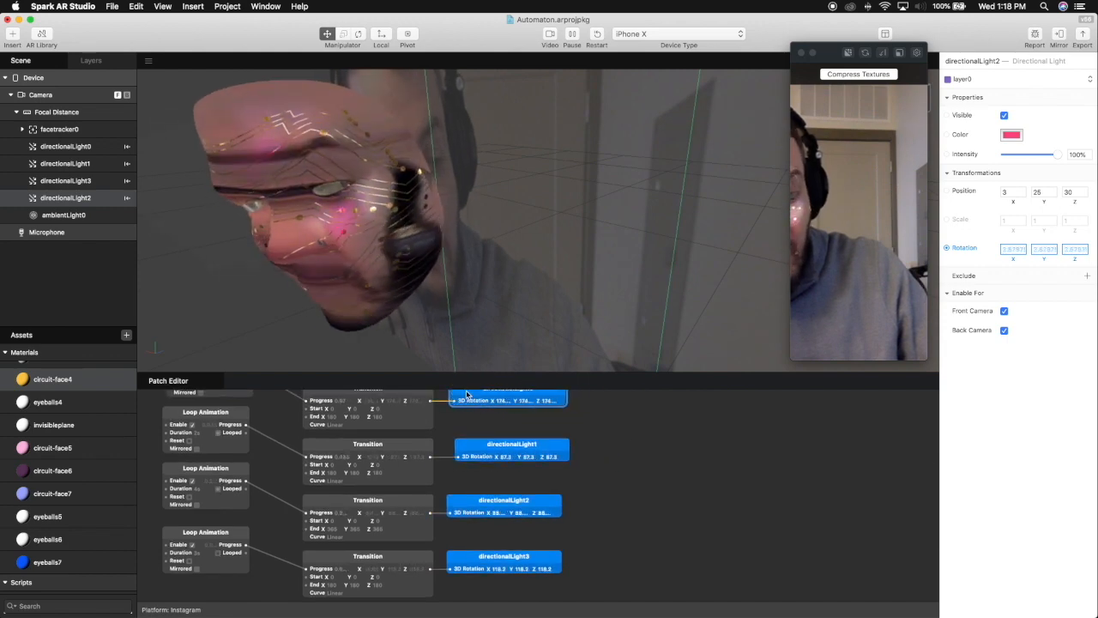
# Step: Browse the available patches through the Face Landmarks and Interaction categories, and close the list without inserting one
pyautogui.doubleClick(630, 439)
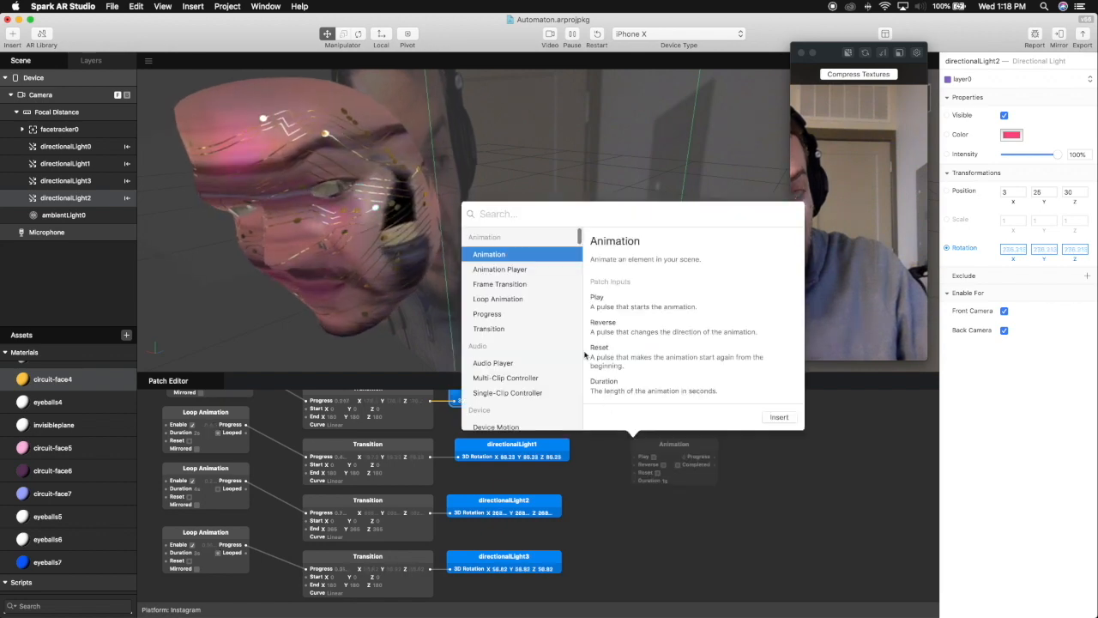
pyautogui.scroll(-10, 511, 334)
pyautogui.scroll(2, 511, 335)
pyautogui.scroll(-4, 493, 344)
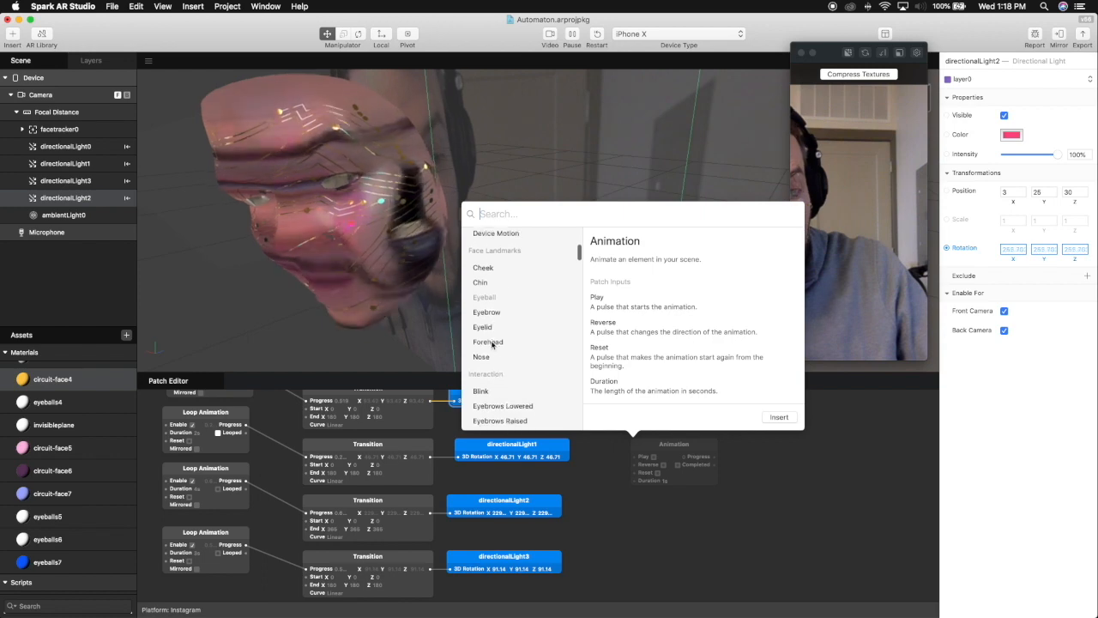
pyautogui.scroll(-4, 521, 329)
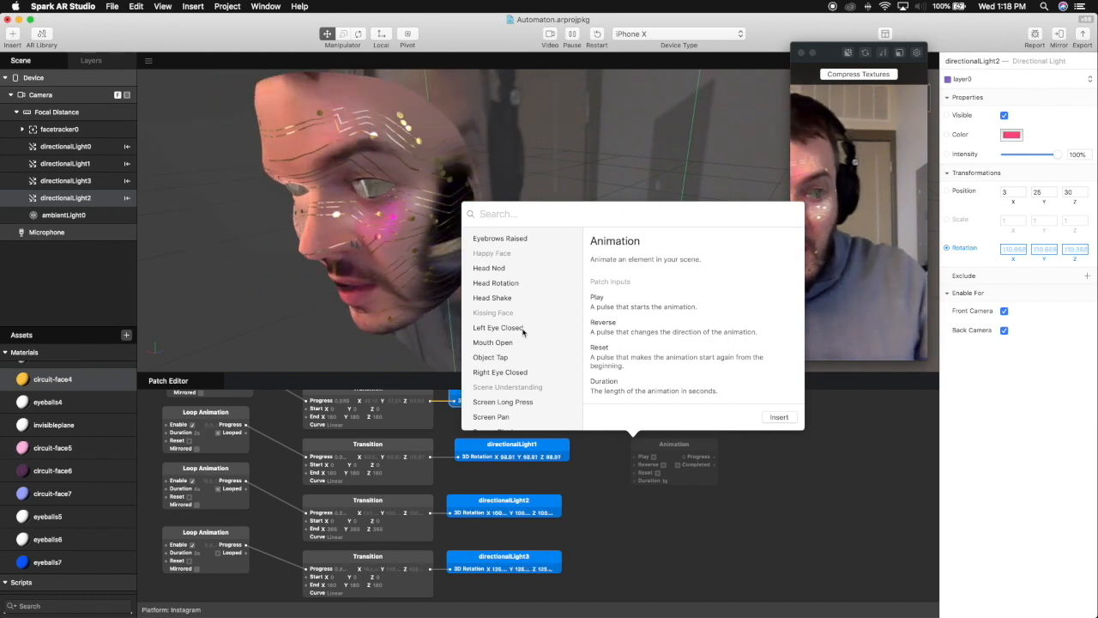
pyautogui.click(730, 512)
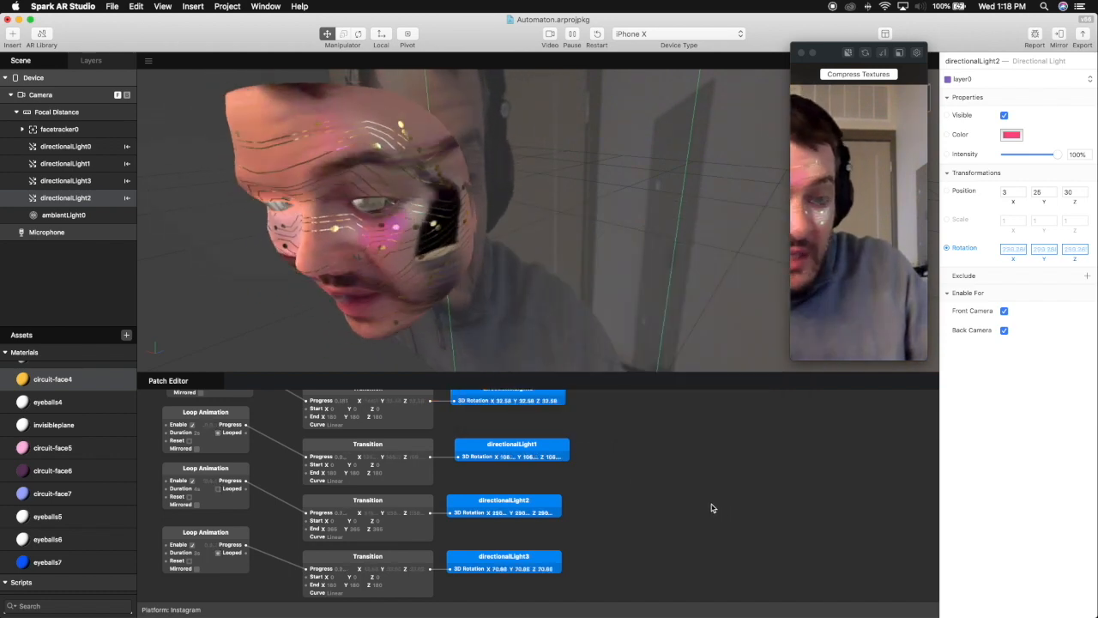
# Step: Enlarge the Patch Editor area and bring the whole light animation graph into view
pyautogui.scroll(-1, 669, 502)
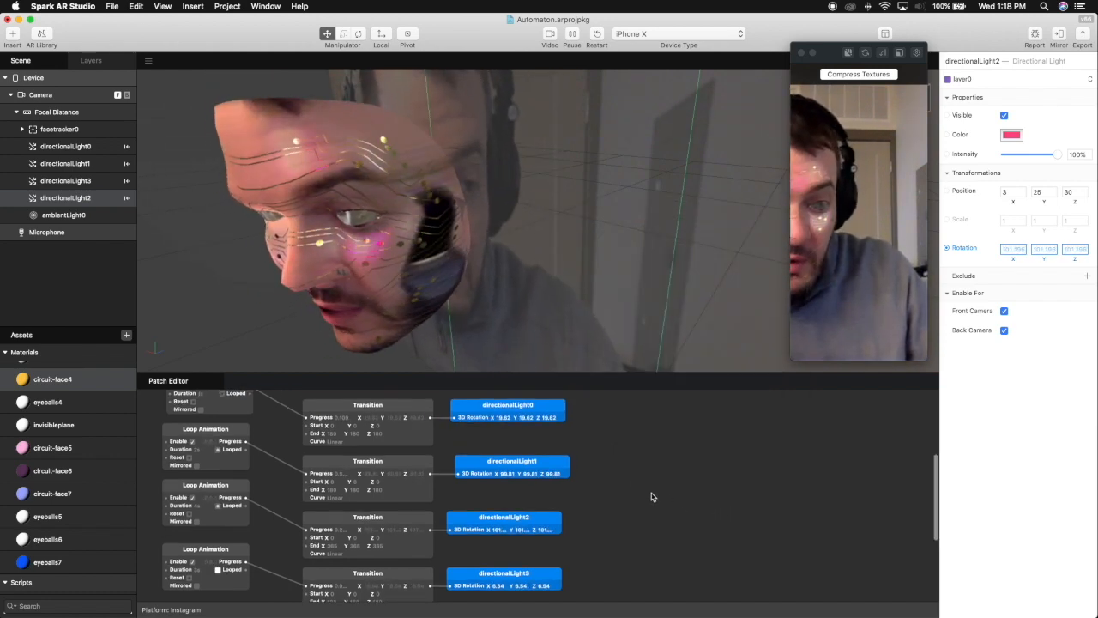
pyautogui.scroll(2, 651, 497)
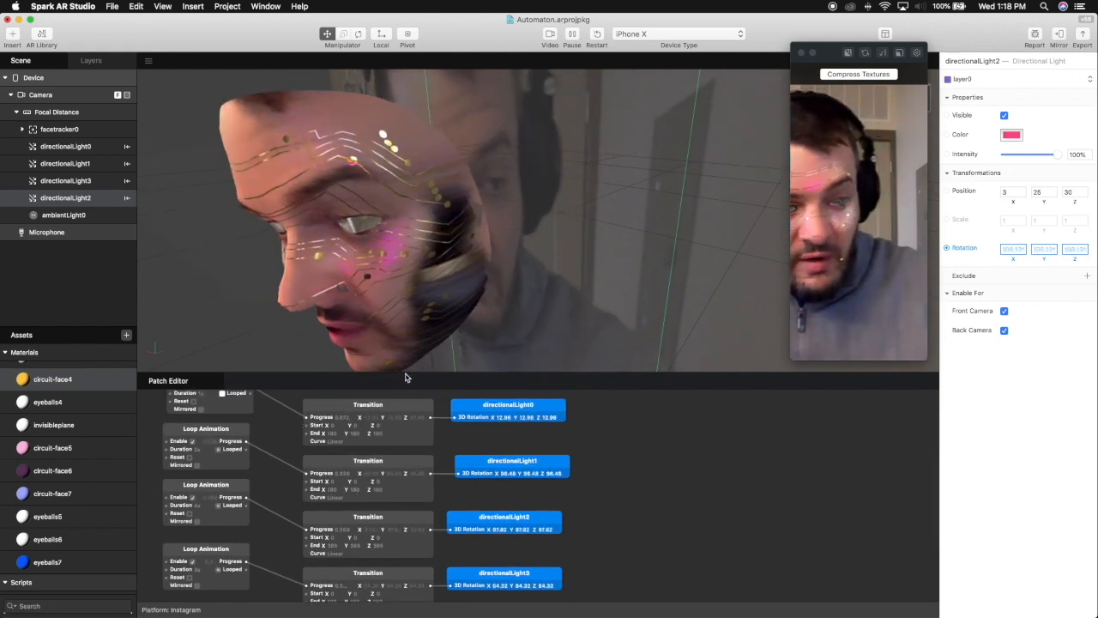
pyautogui.moveTo(405, 362); pyautogui.dragTo(409, 260)
pyautogui.scroll(3, 564, 403)
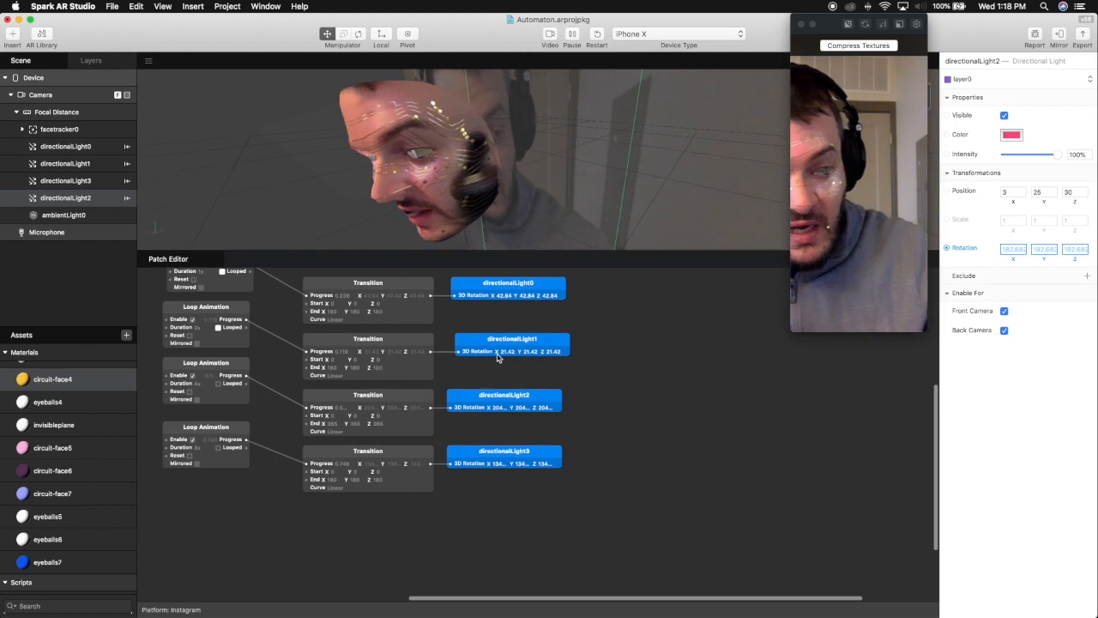
pyautogui.hscroll(-3, 564, 403)
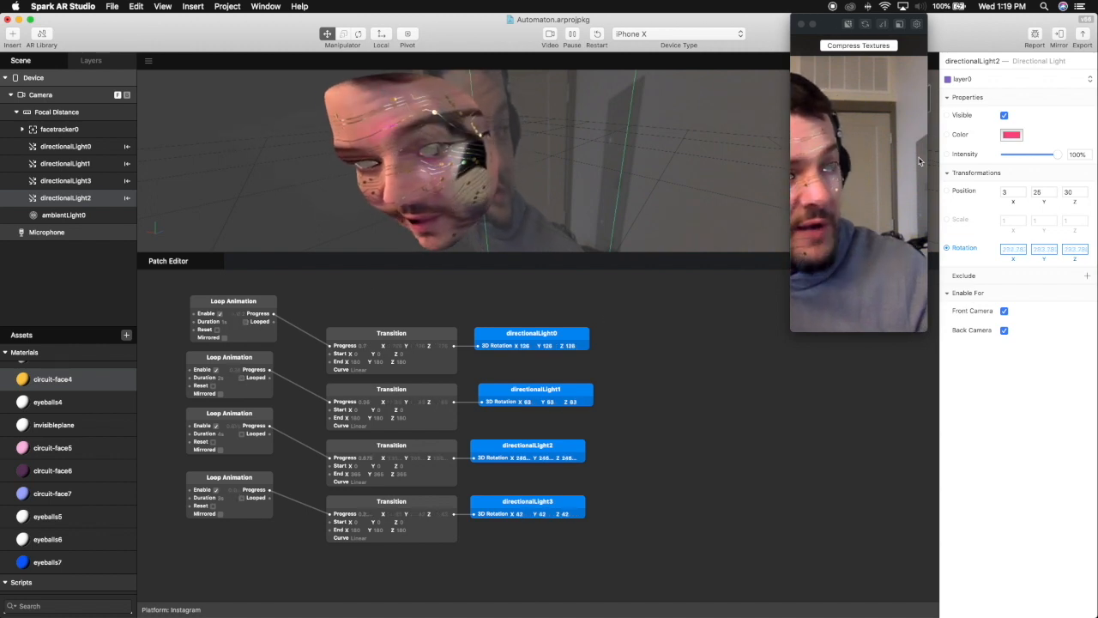
# Step: Inspect directionalLight1's rotation property and move the directionalLight0 patch slightly farther from its Transition
pyautogui.click(67, 163)
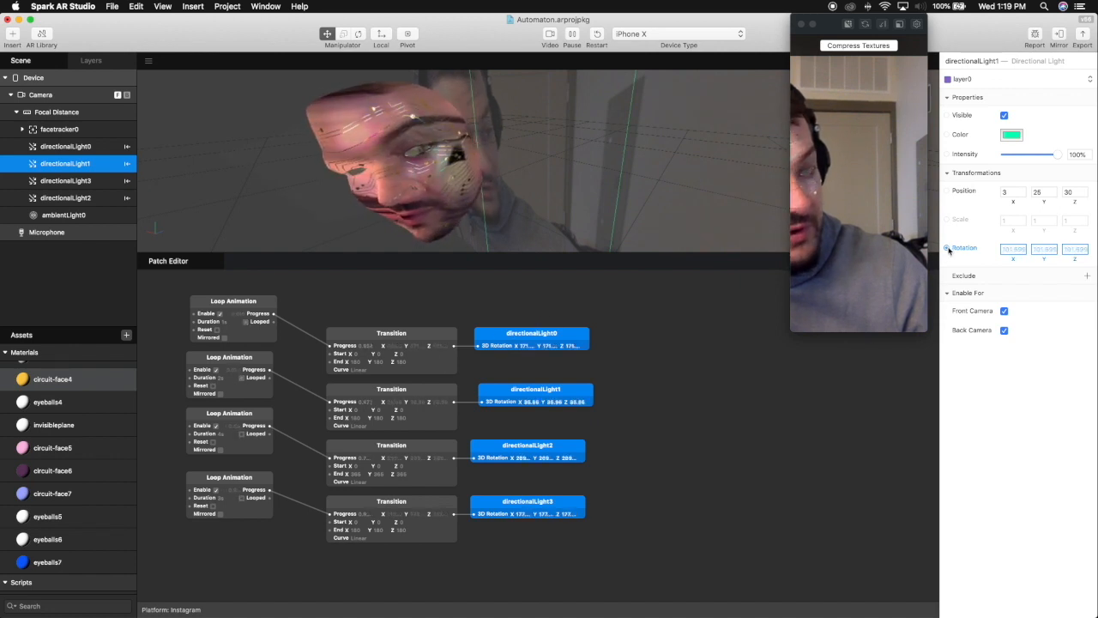
pyautogui.moveTo(567, 337); pyautogui.dragTo(589, 339)
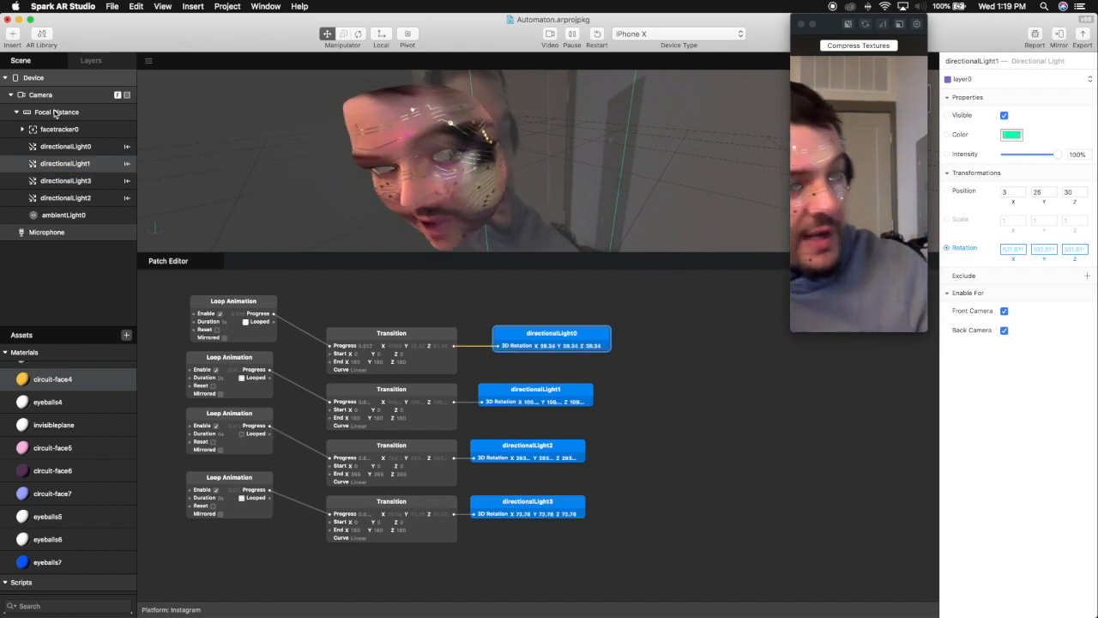
# Step: Collapse the Materials, mask2, faceDistortionPack and Scripts groups in the project's assets
pyautogui.scroll(5, 52, 369)
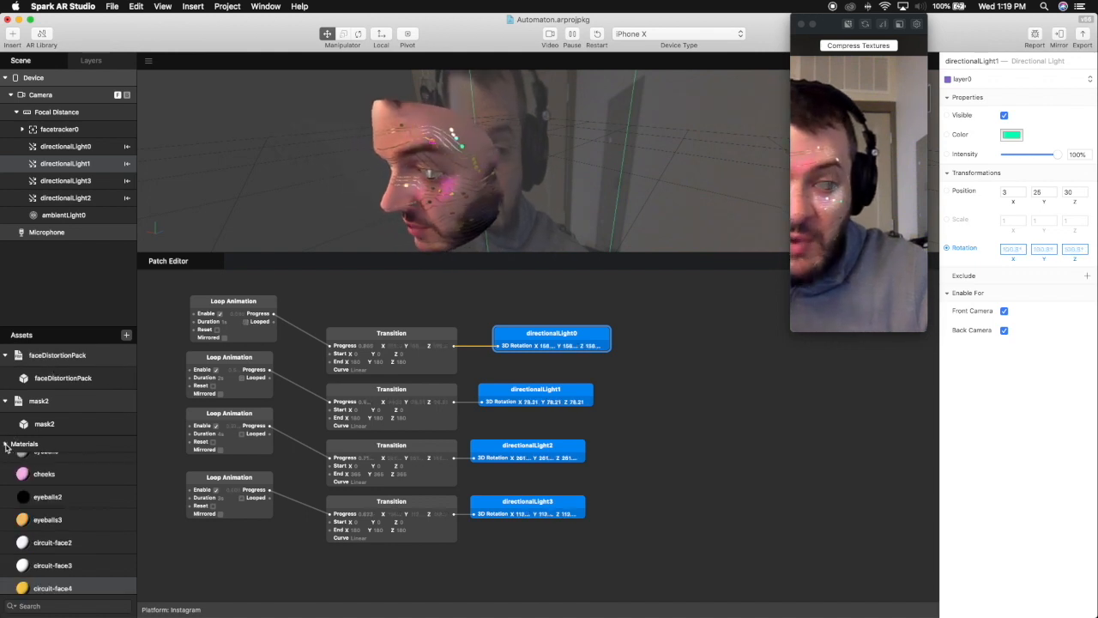
pyautogui.click(6, 444)
pyautogui.click(5, 401)
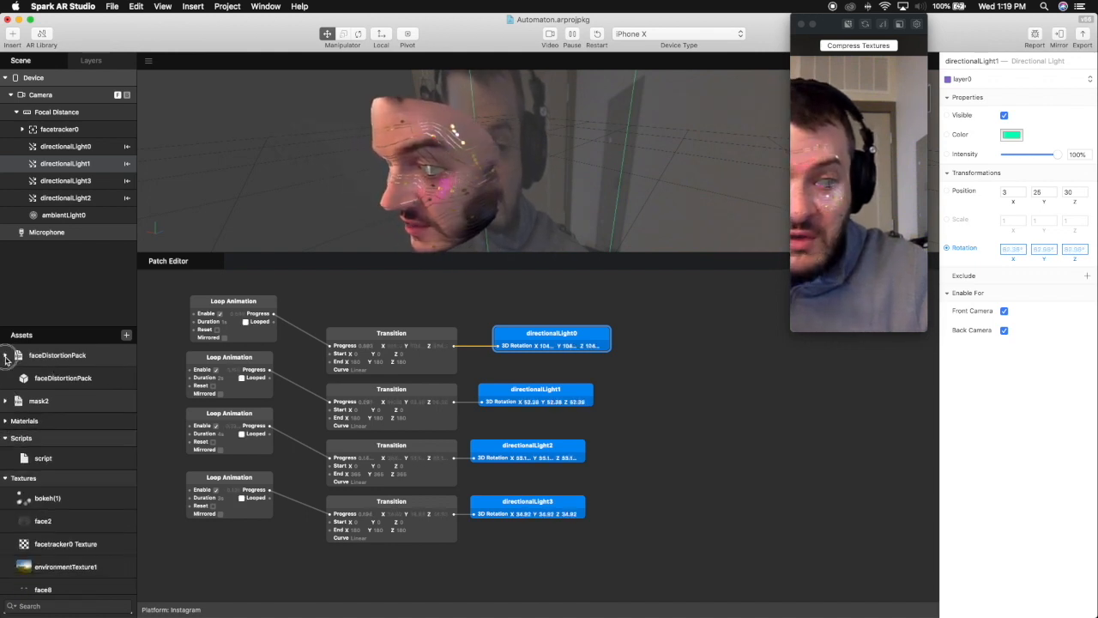
pyautogui.click(6, 356)
pyautogui.click(6, 416)
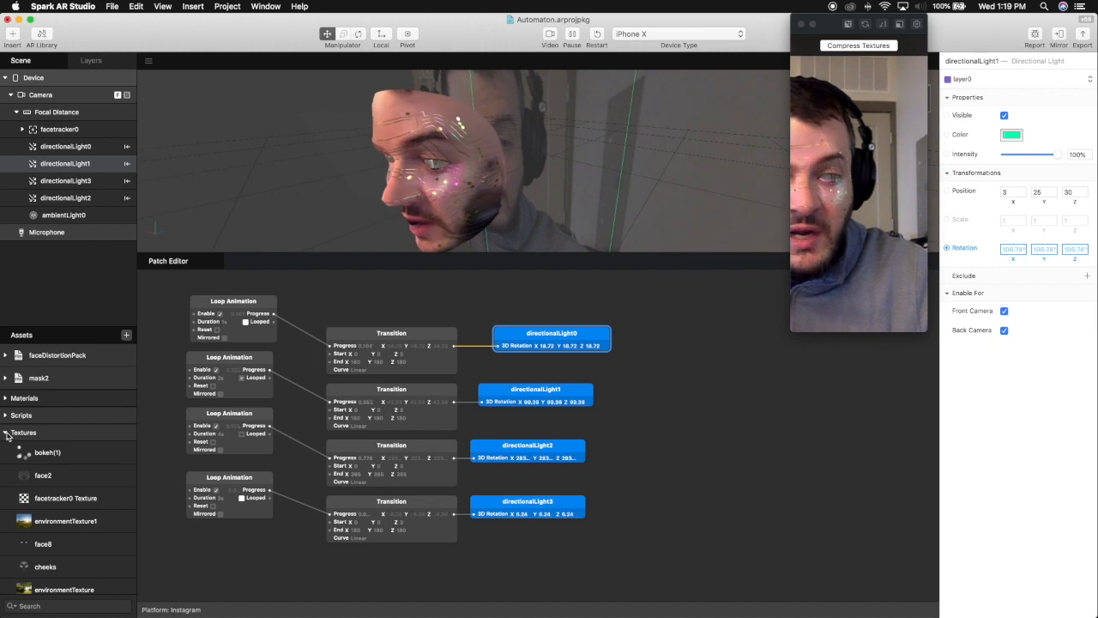
# Step: Collapse the Textures assets and the Focal Distance branch of the scene, and enlarge the viewport above the Patch Editor
pyautogui.click(6, 433)
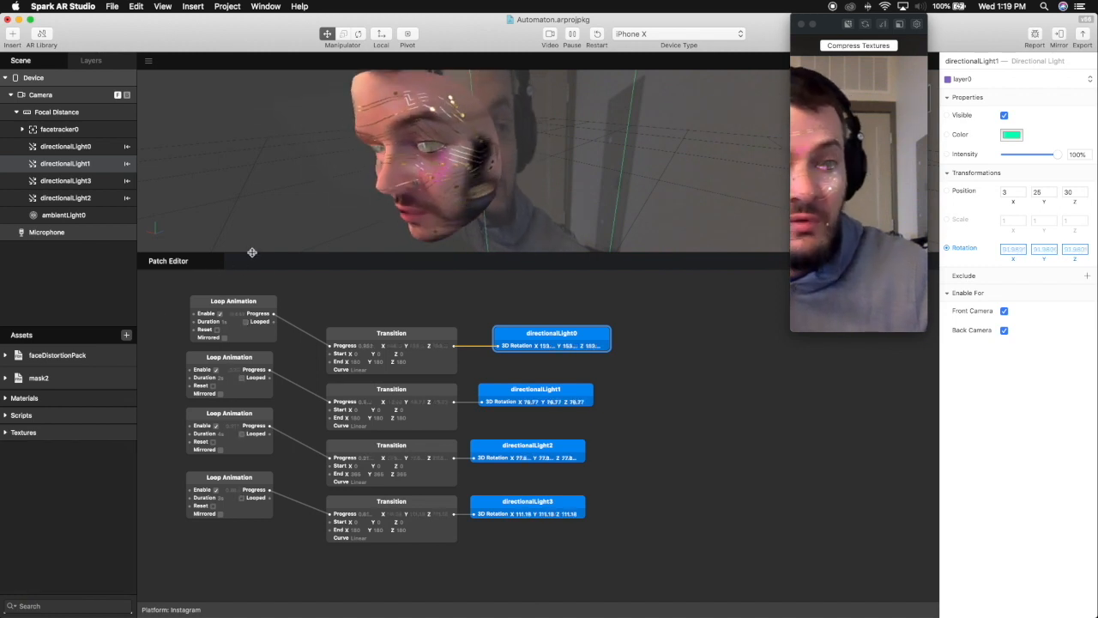
pyautogui.moveTo(253, 253); pyautogui.dragTo(249, 315)
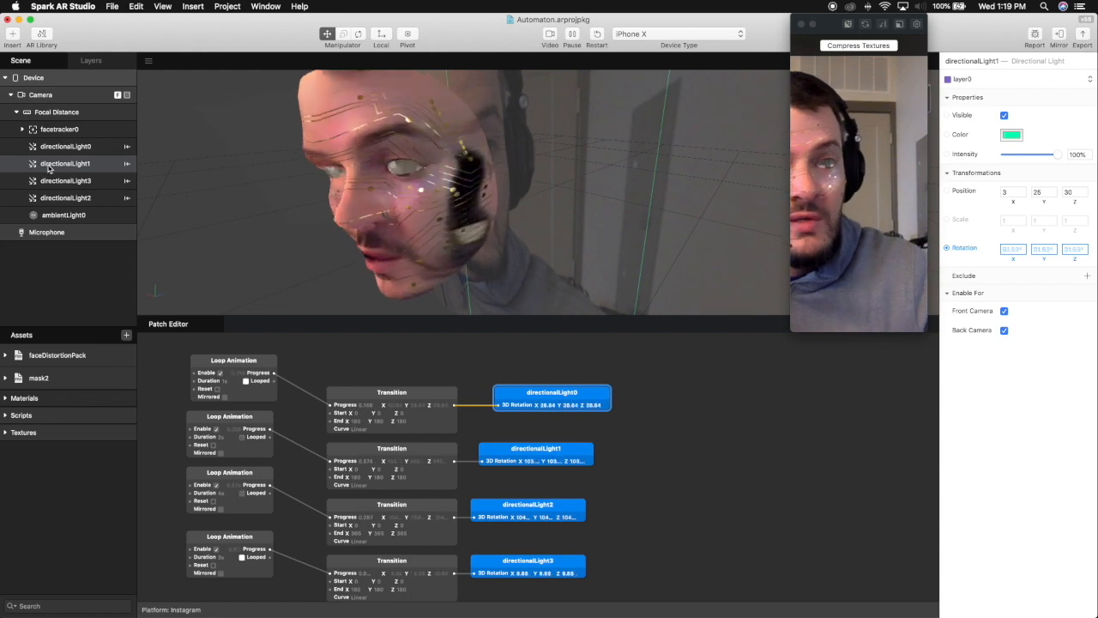
pyautogui.click(17, 112)
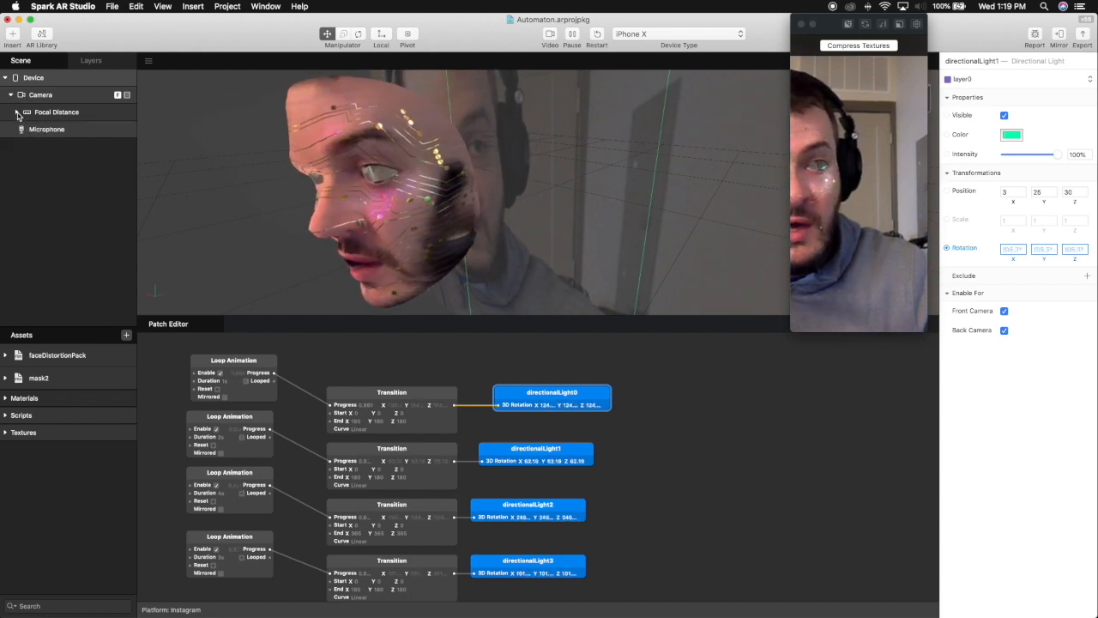
# Step: Expand the Scripts group, open script.js for editing in Visual Studio Code and skim the whole file
pyautogui.click(6, 415)
pyautogui.click(43, 435)
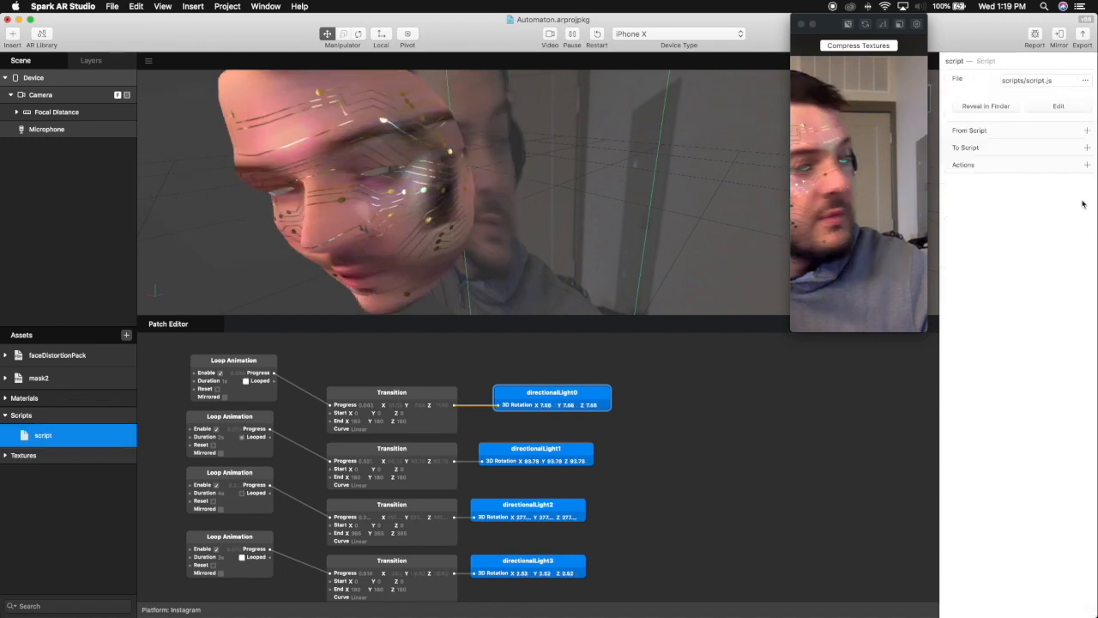
pyautogui.click(1059, 106)
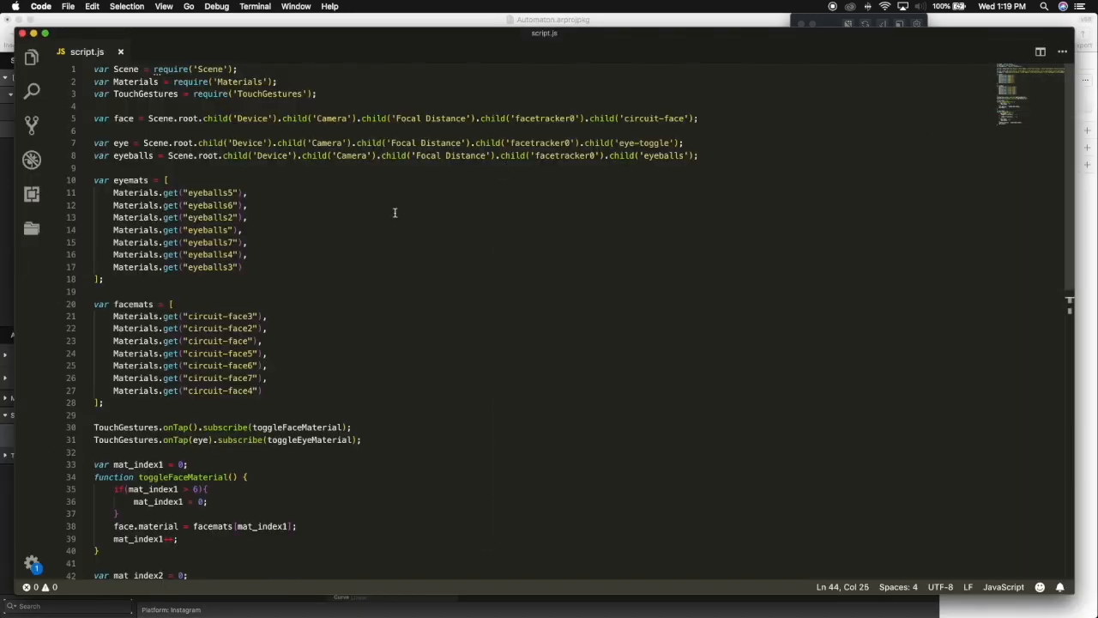
pyautogui.scroll(-10, 357, 207)
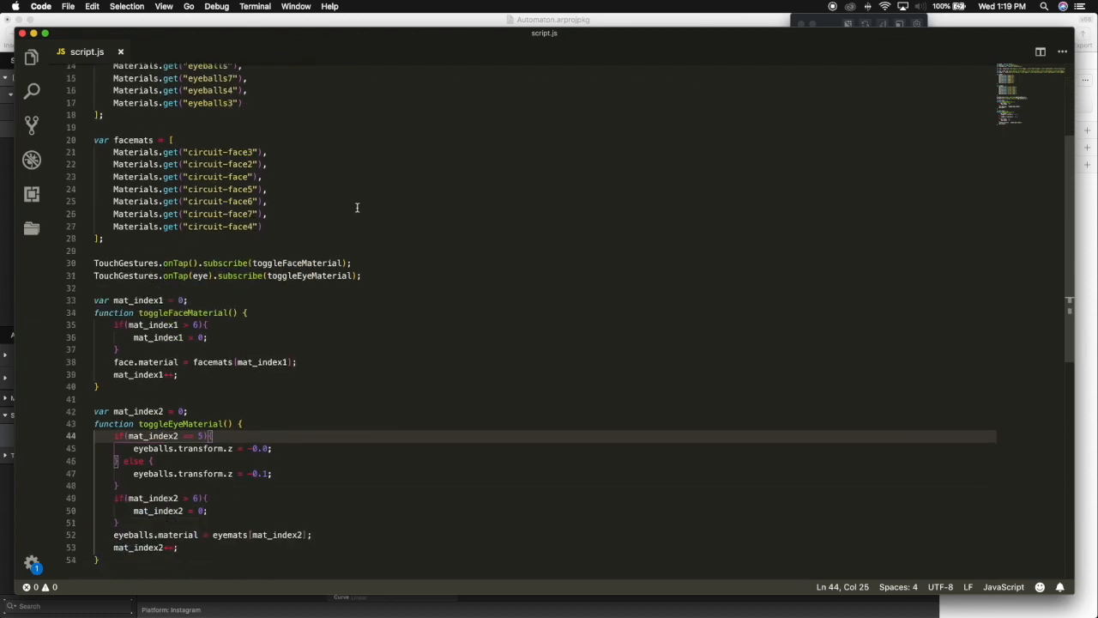
pyautogui.scroll(10, 357, 207)
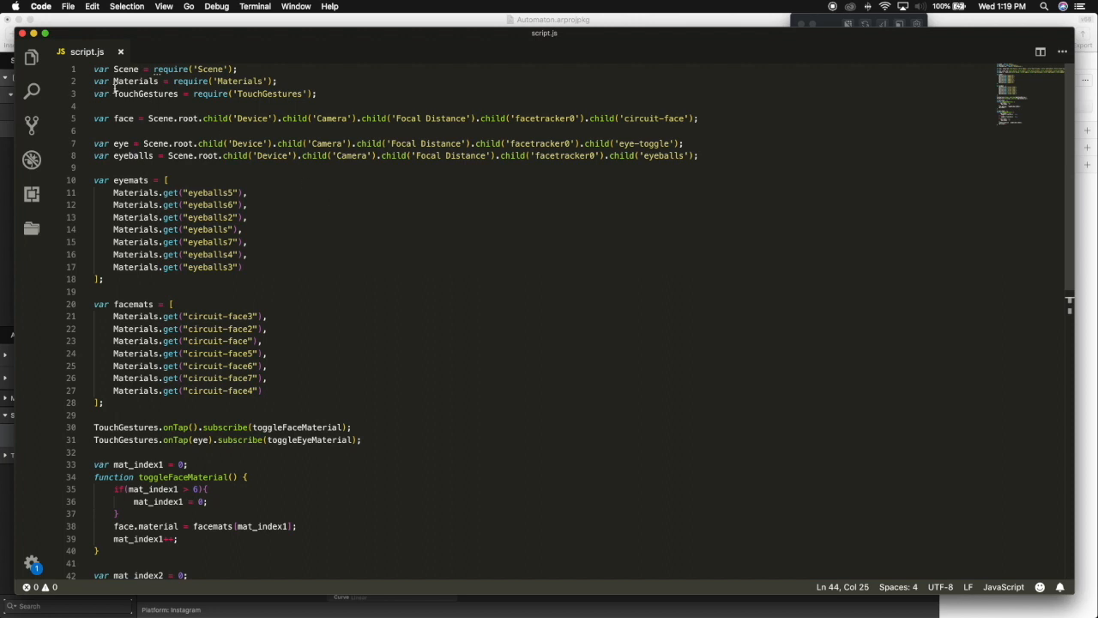
pyautogui.moveTo(96, 68); pyautogui.dragTo(332, 92)
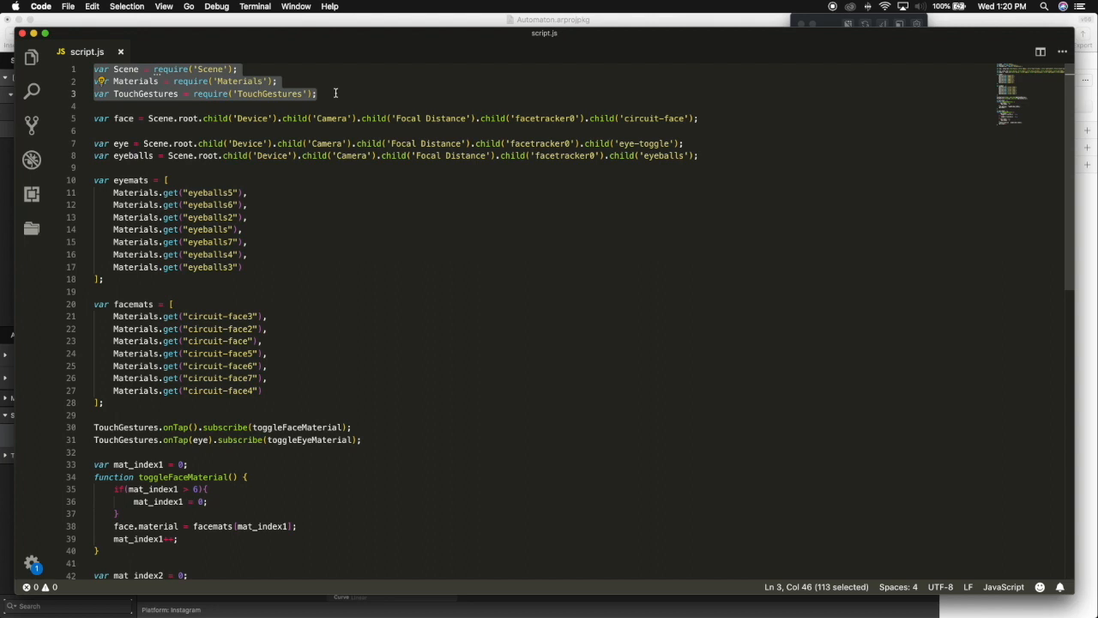
pyautogui.write('c')
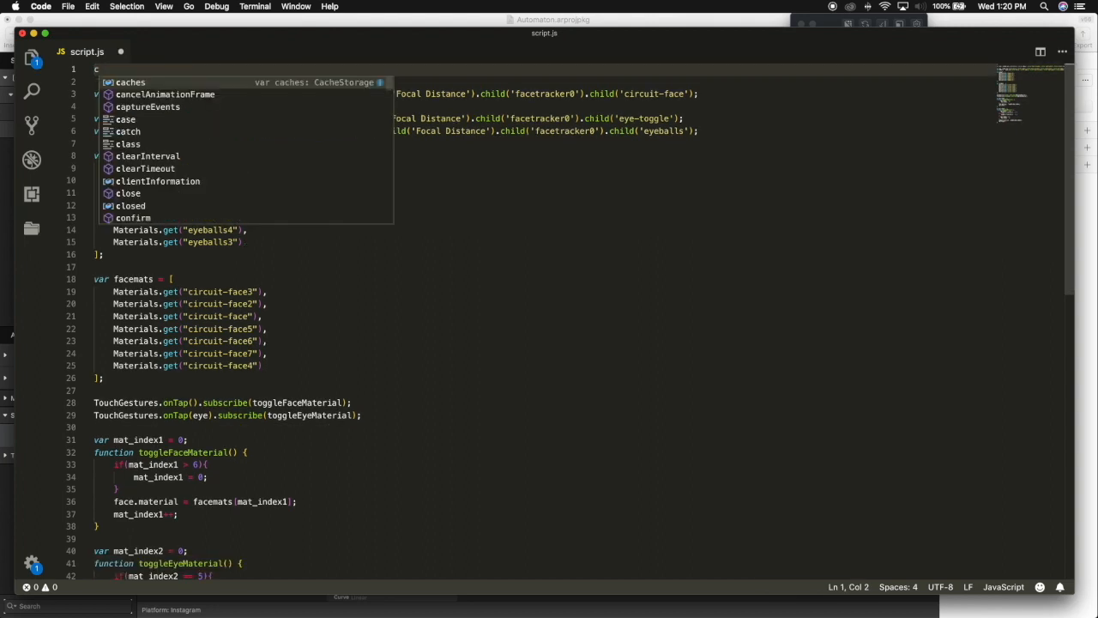
pyautogui.press('super+z')
pyautogui.click(417, 106)
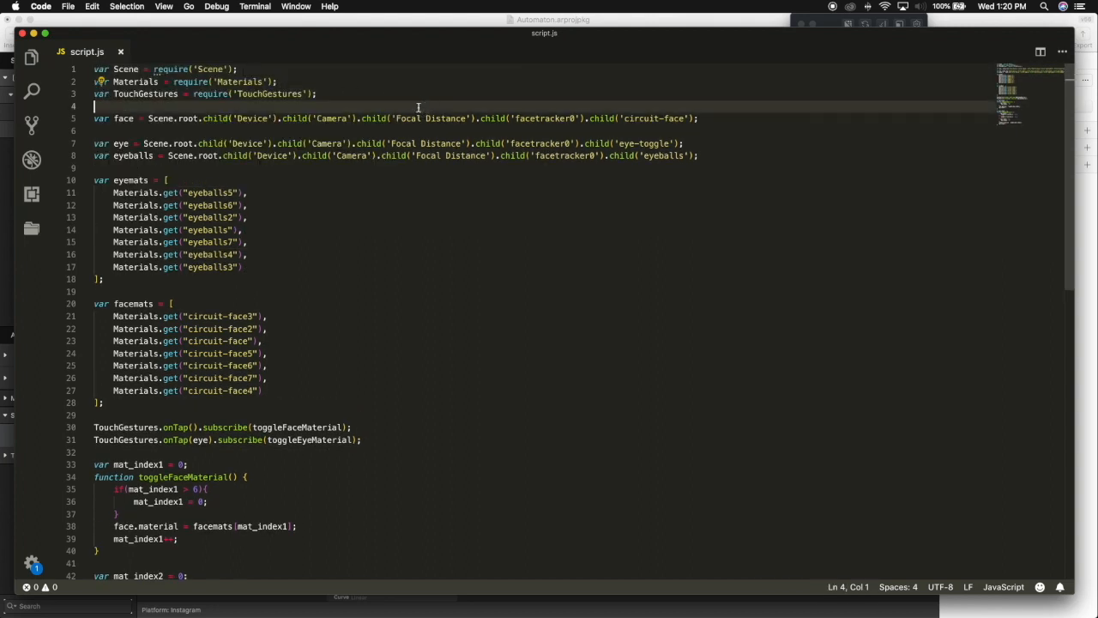
# Step: Examine the Scene, Materials and TouchGestures imports in script.js and the lines that use them
pyautogui.moveTo(243, 72); pyautogui.dragTo(114, 70)
pyautogui.moveTo(194, 119); pyautogui.dragTo(413, 127)
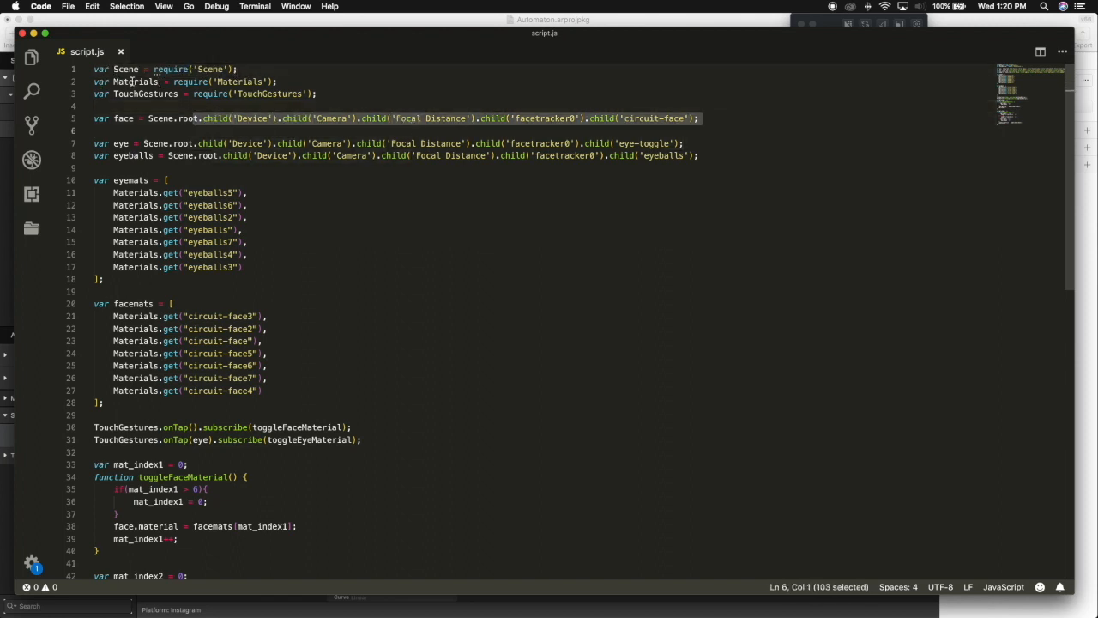
pyautogui.click(132, 82)
pyautogui.moveTo(104, 82); pyautogui.dragTo(257, 82)
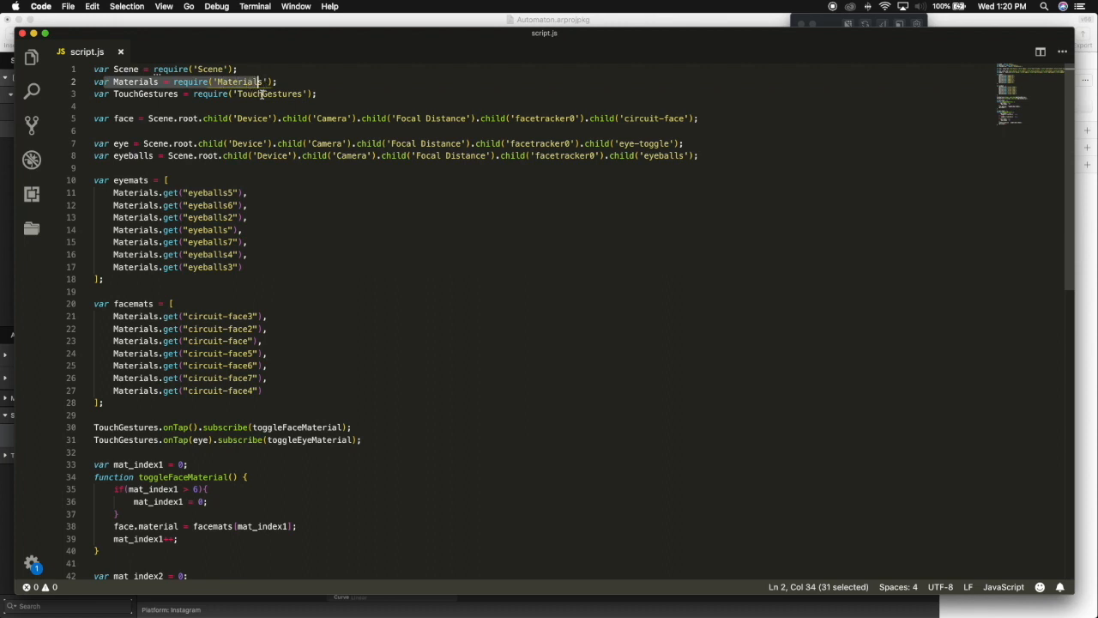
pyautogui.moveTo(134, 192); pyautogui.dragTo(206, 230)
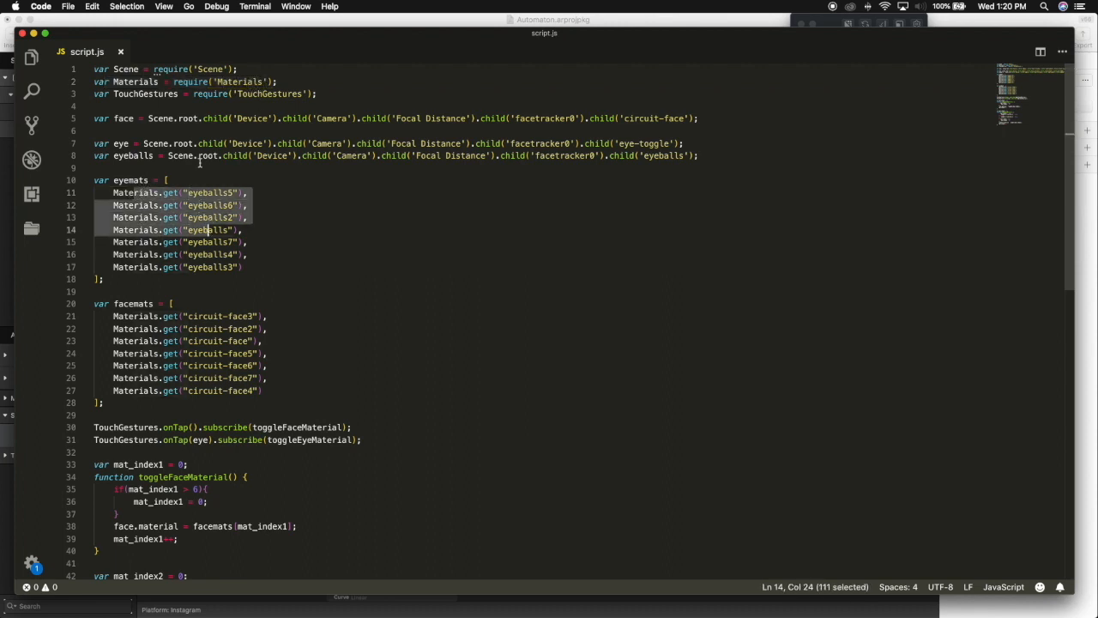
pyautogui.moveTo(283, 96); pyautogui.dragTo(159, 94)
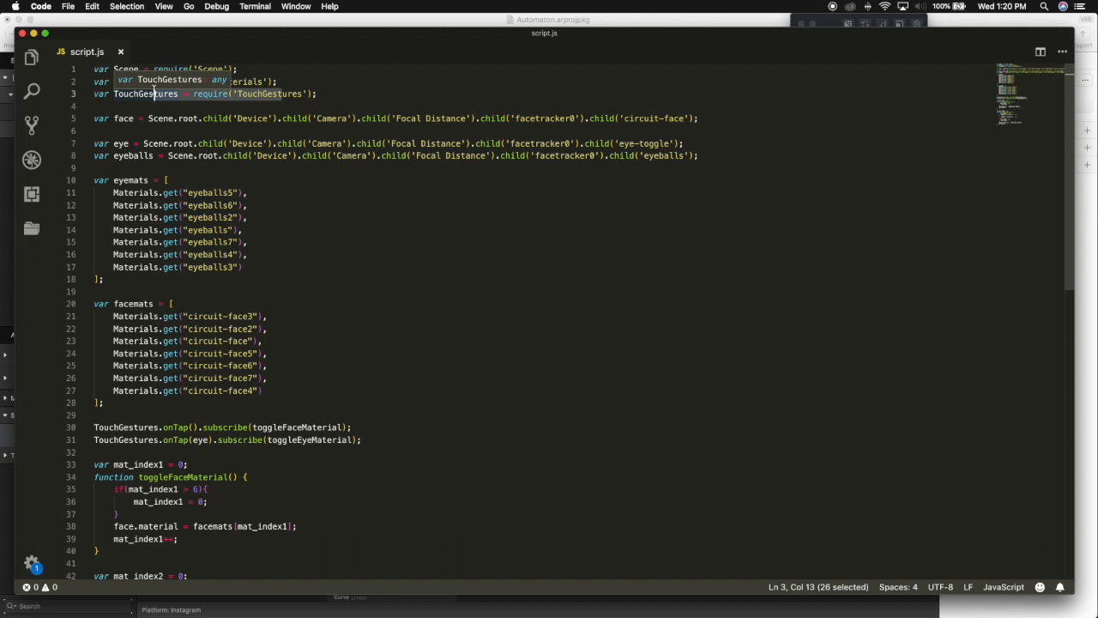
# Step: Examine the face variable declaration on line 5, from its var keyword and name to the scene path ending in circuit-face
pyautogui.click(154, 119)
pyautogui.click(103, 118)
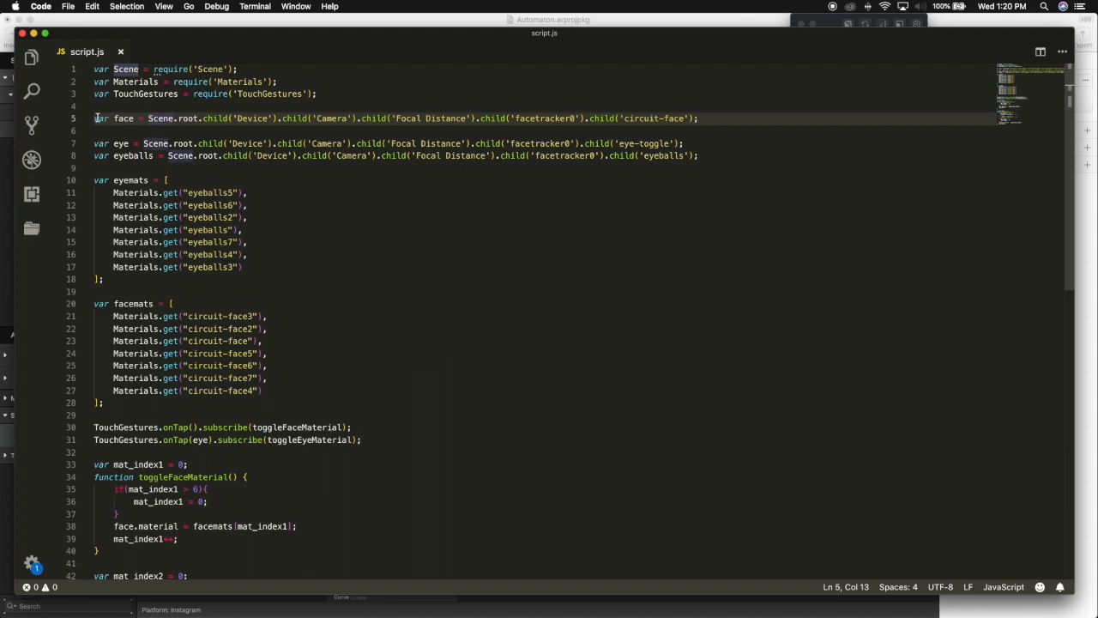
pyautogui.moveTo(112, 118); pyautogui.dragTo(568, 119)
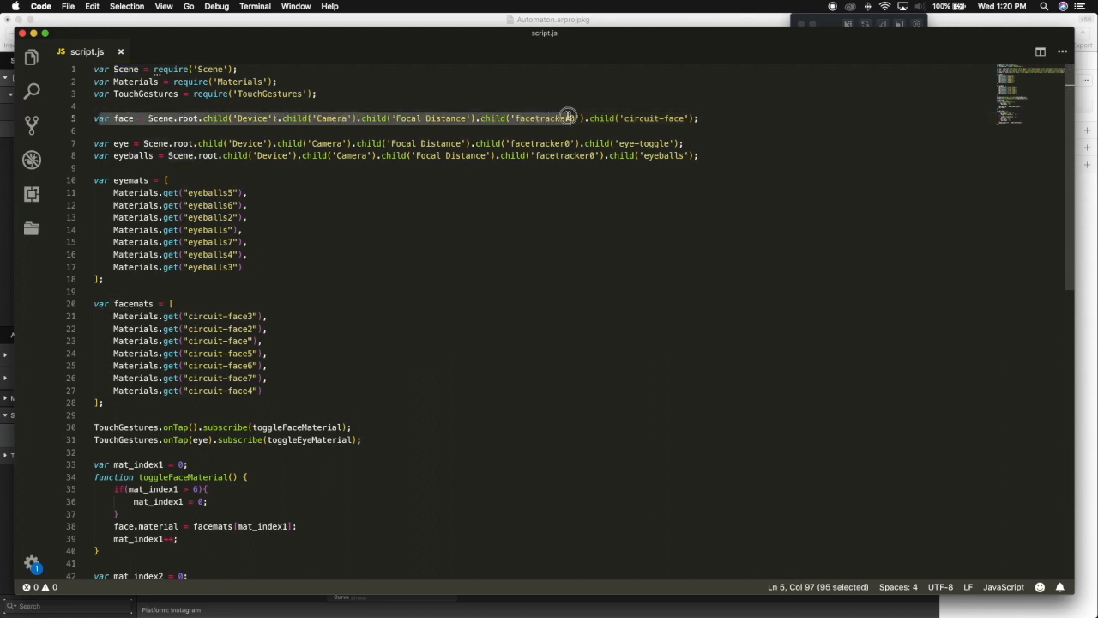
pyautogui.click(617, 120)
pyautogui.moveTo(699, 119); pyautogui.dragTo(147, 118)
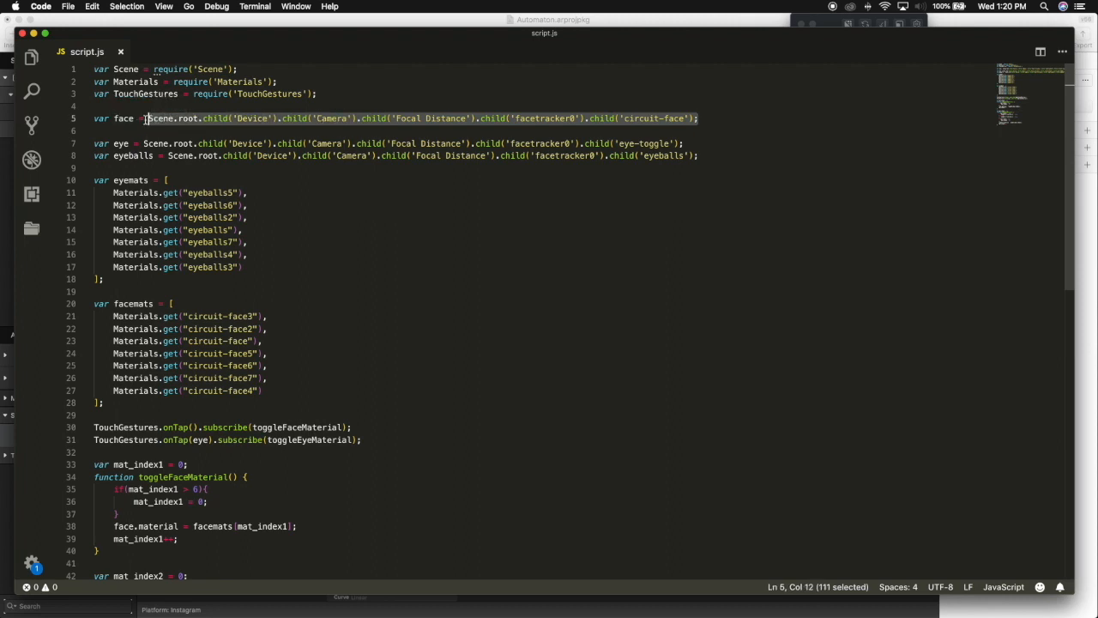
pyautogui.click(159, 131)
pyautogui.doubleClick(119, 119)
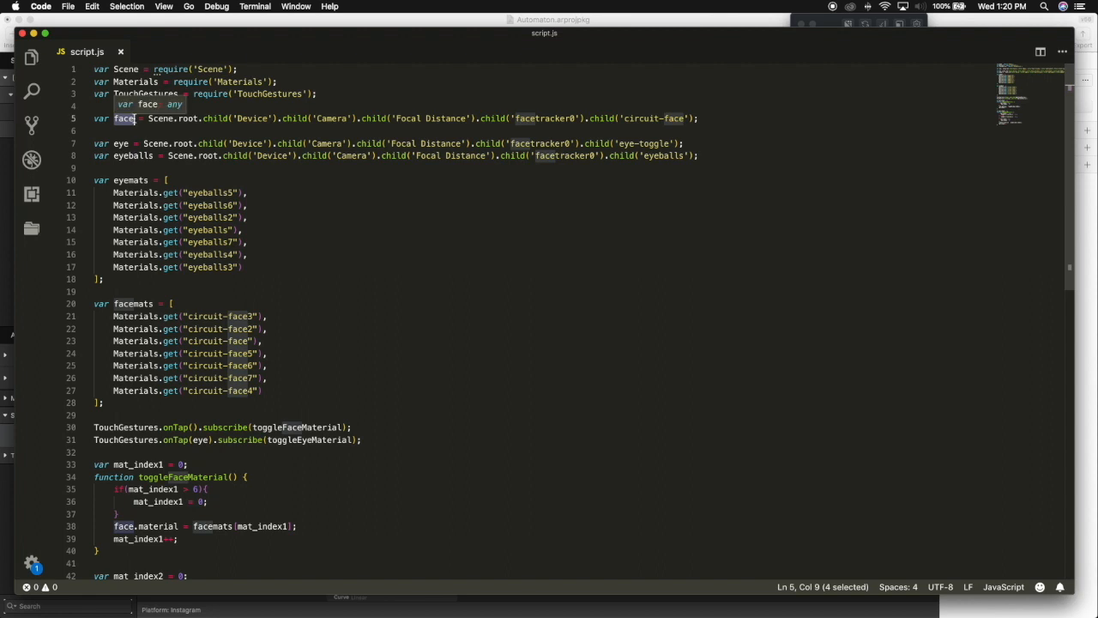
pyautogui.click(184, 127)
pyautogui.moveTo(115, 119); pyautogui.dragTo(129, 119)
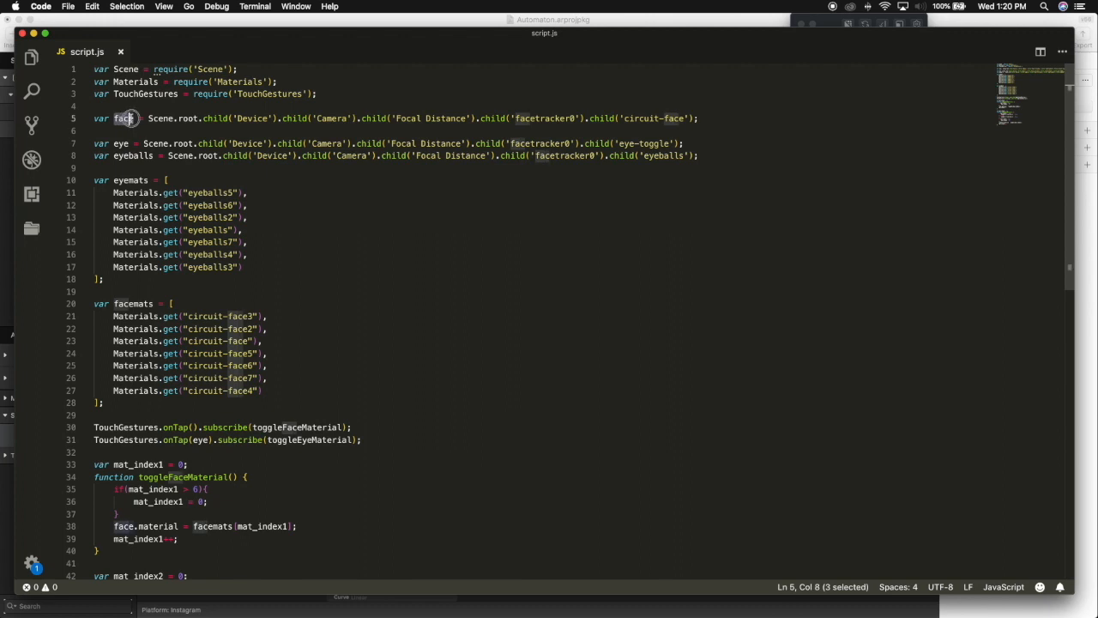
pyautogui.click(135, 118)
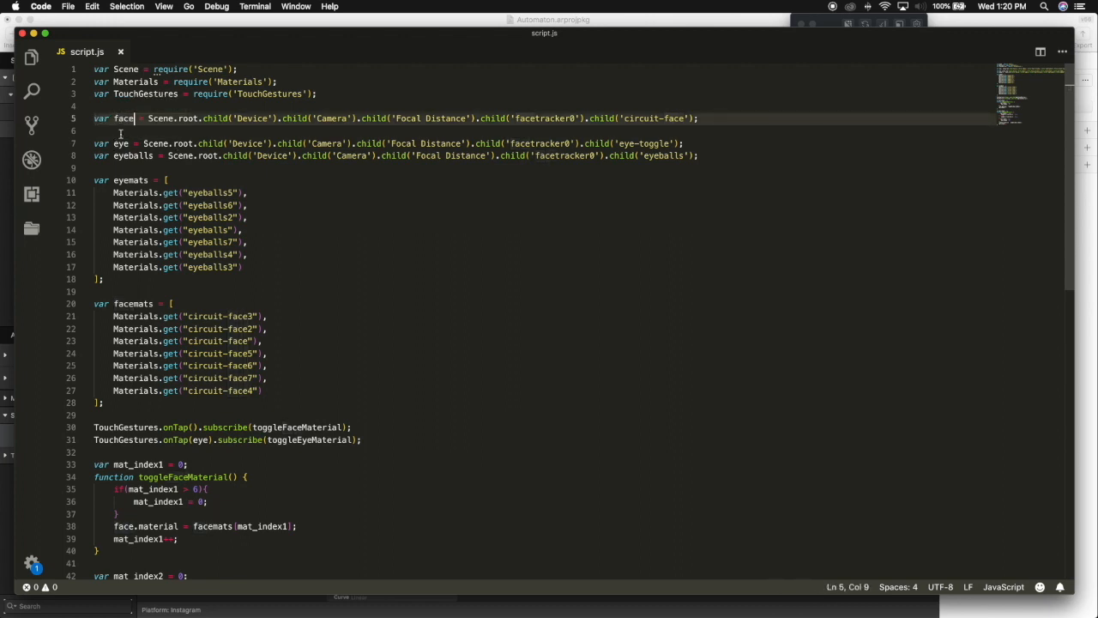
pyautogui.moveTo(108, 118); pyautogui.dragTo(94, 119)
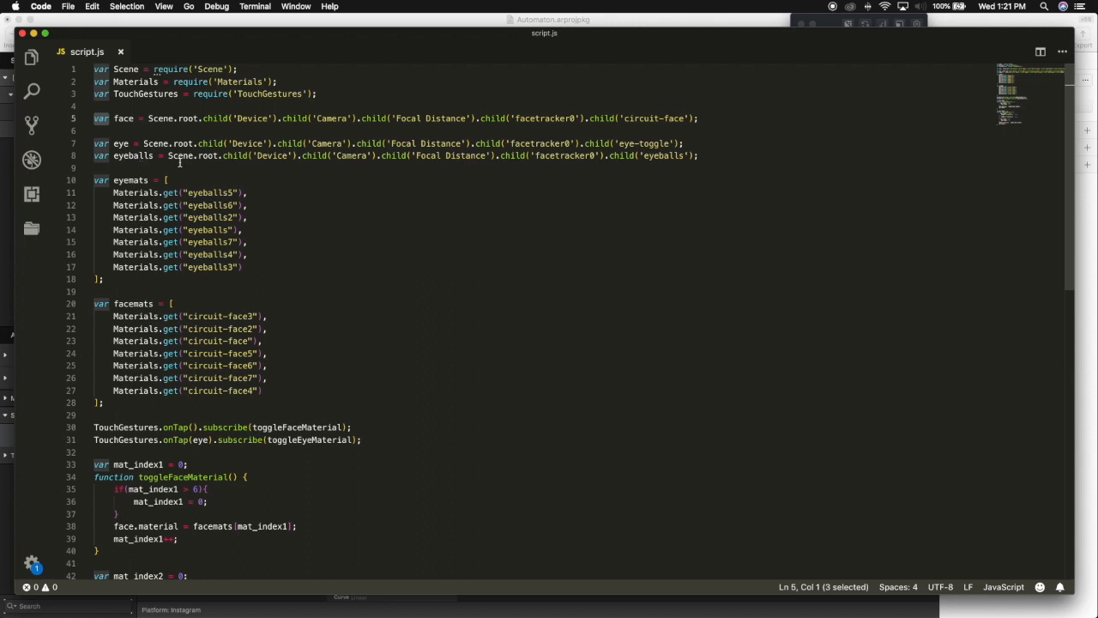
# Step: Examine the eye and eyeballs variable declarations on lines 7 and 8 of script.js
pyautogui.moveTo(691, 143); pyautogui.dragTo(93, 144)
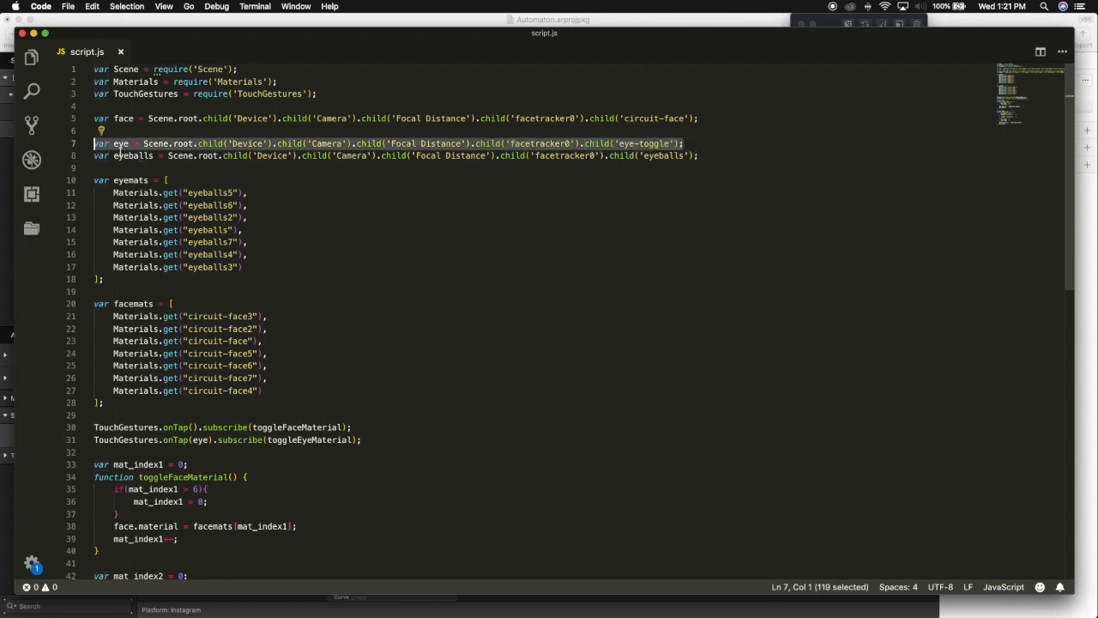
pyautogui.click(115, 155)
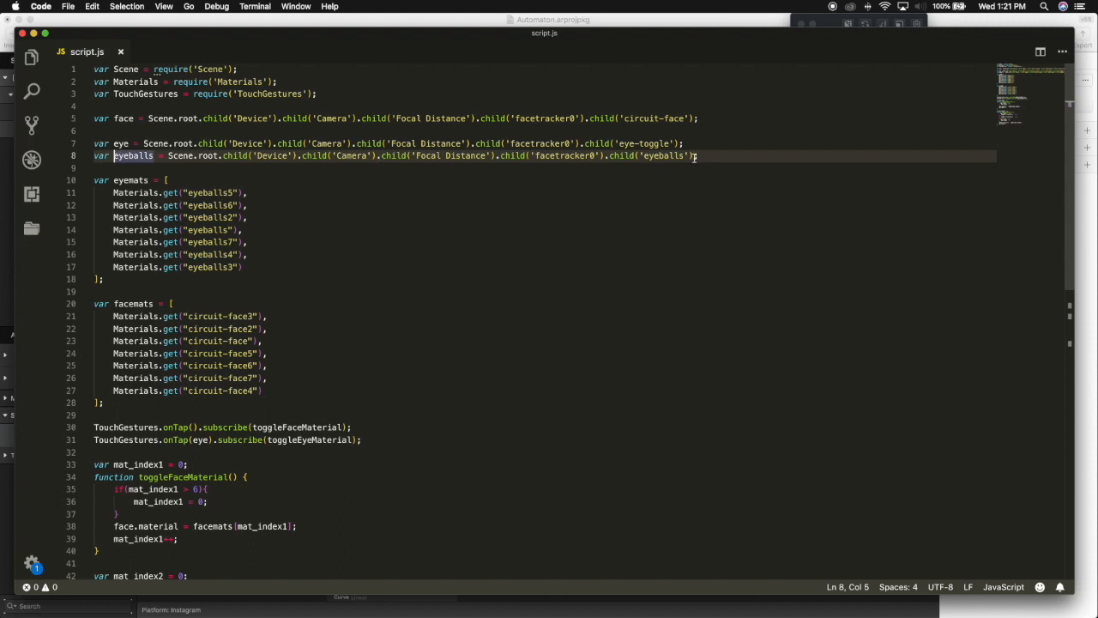
pyautogui.keyDown('shift'); pyautogui.click(129, 155); pyautogui.keyUp('shift')
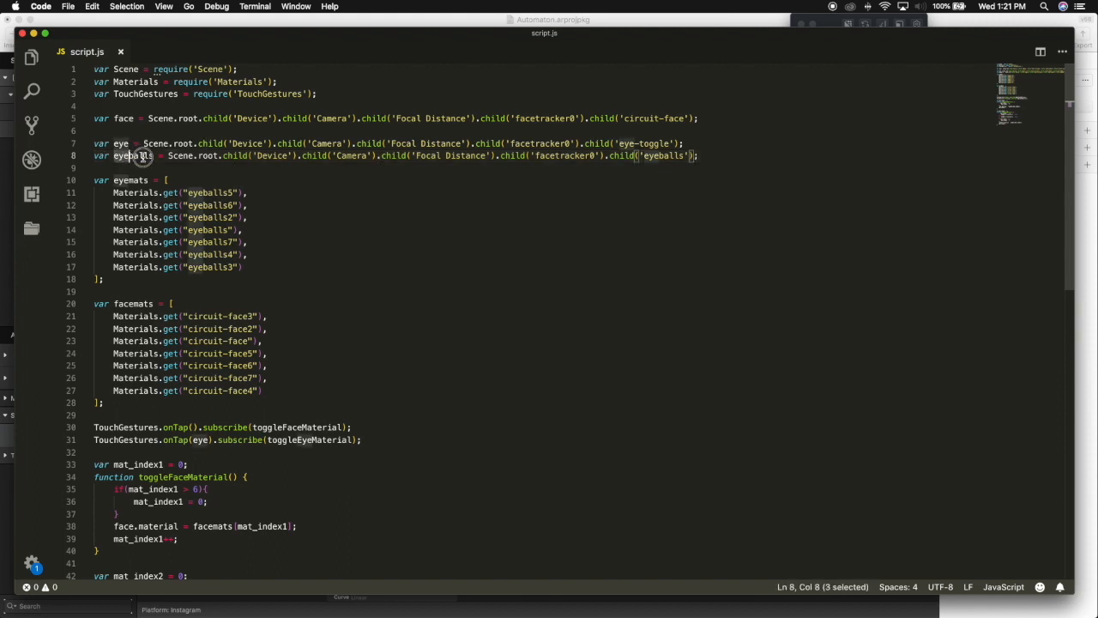
pyautogui.click(146, 167)
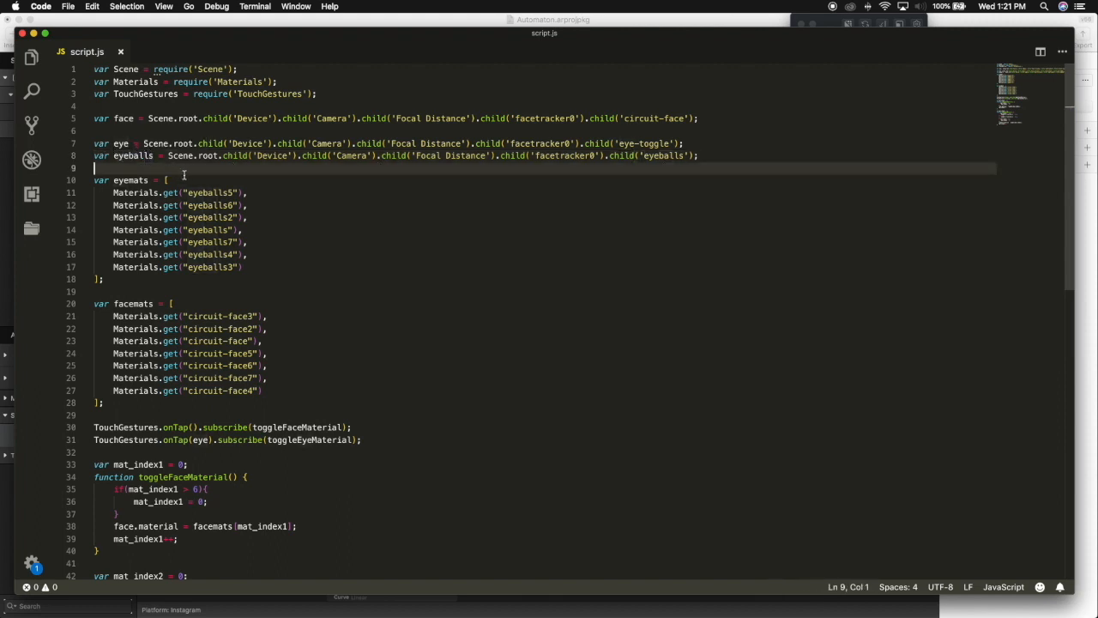
pyautogui.click(96, 155)
pyautogui.press('Return')
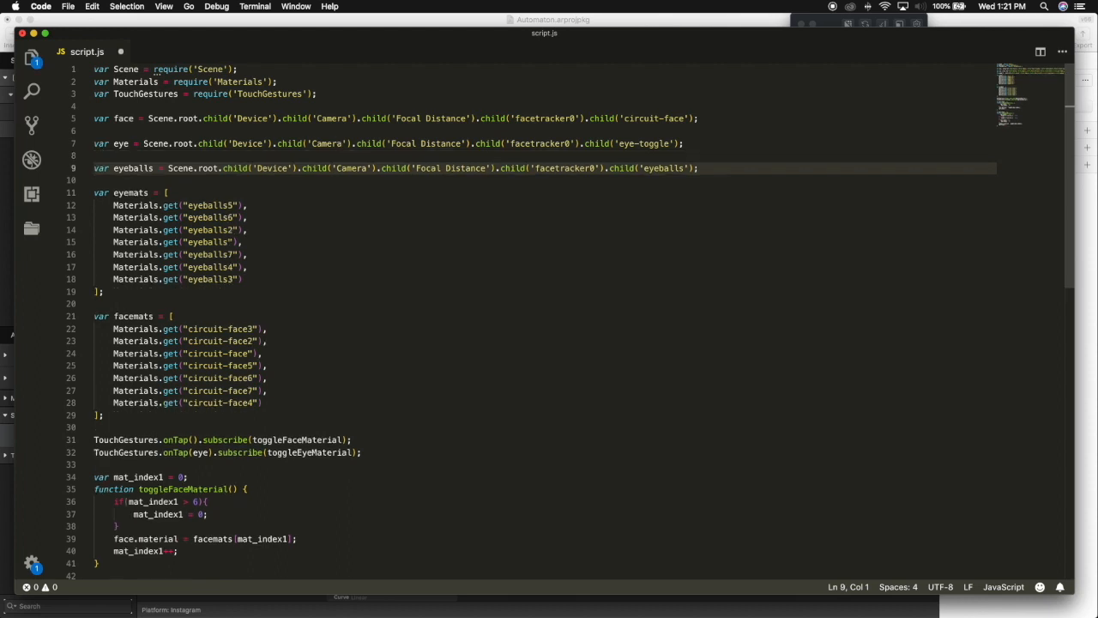
pyautogui.press('Up')
pyautogui.press('BackSpace')
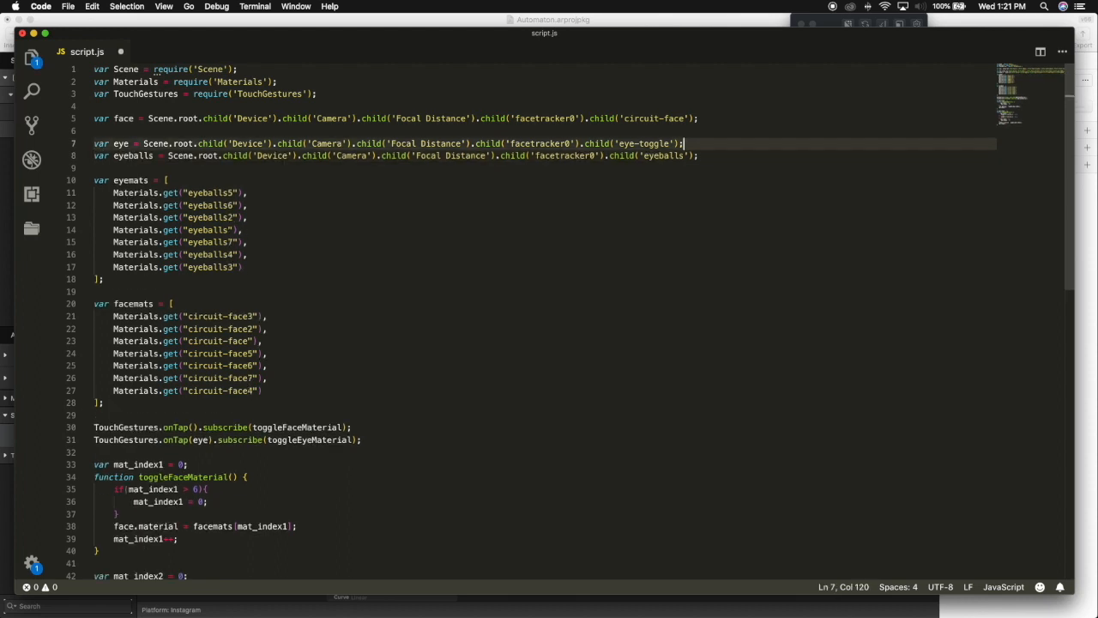
pyautogui.press('Up')
pyautogui.press('Up')
# Step: Compare the names given to the face, eye and eyeballs variables with the scene objects they reference
pyautogui.click(94, 119)
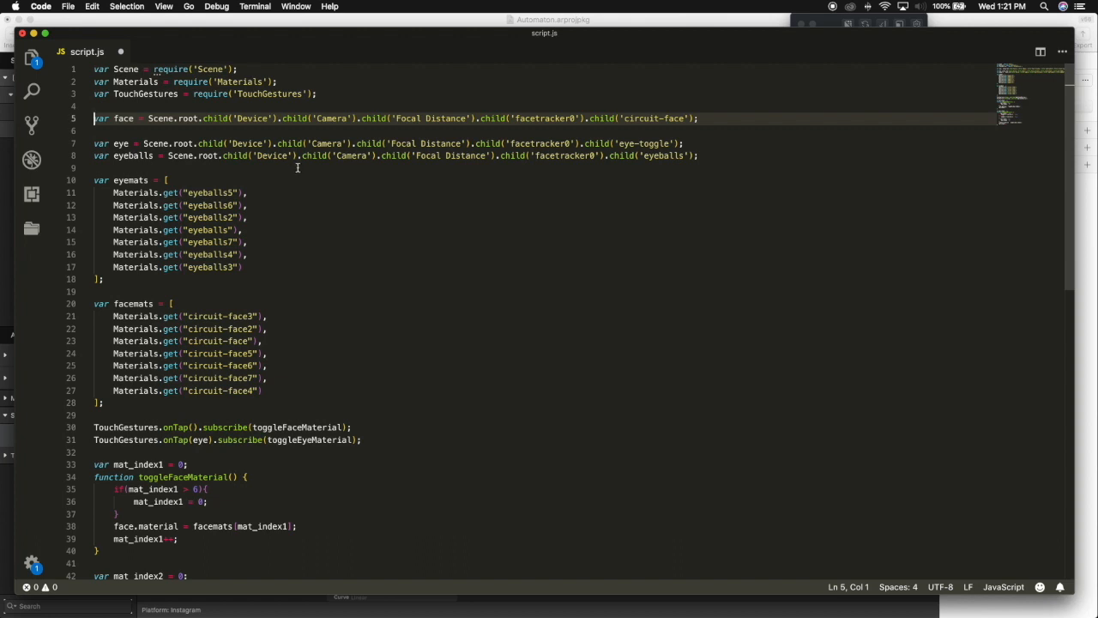
pyautogui.click(187, 143)
pyautogui.moveTo(95, 118); pyautogui.dragTo(147, 119)
pyautogui.click(159, 154)
pyautogui.moveTo(99, 143); pyautogui.dragTo(155, 155)
pyautogui.click(166, 156)
pyautogui.click(115, 155)
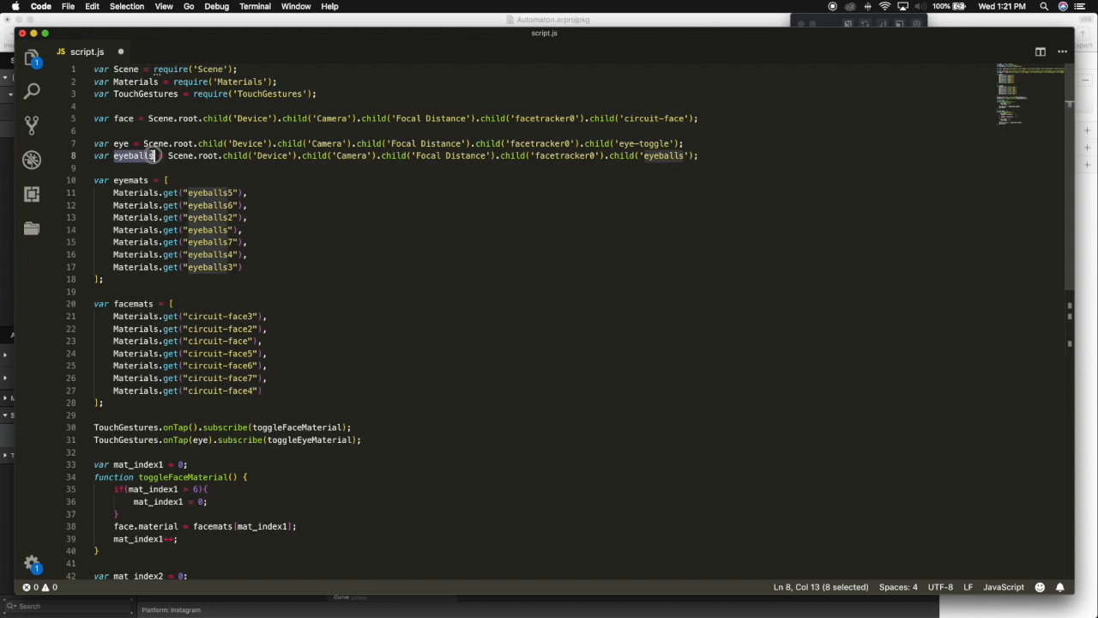
pyautogui.click(155, 131)
pyautogui.moveTo(115, 118); pyautogui.dragTo(135, 118)
pyautogui.click(129, 119)
pyautogui.click(141, 119)
# Step: Examine the eyemats array and the eyeballs materials it collects in script.js
pyautogui.scroll(-1, 144, 122)
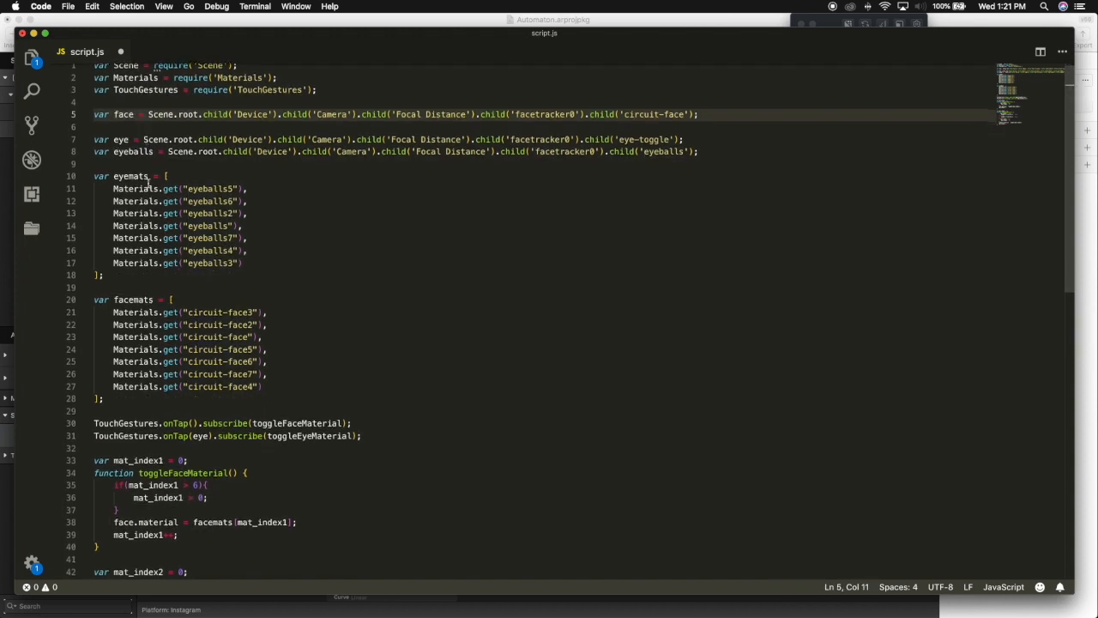
pyautogui.click(156, 200)
pyautogui.moveTo(96, 176); pyautogui.dragTo(250, 259)
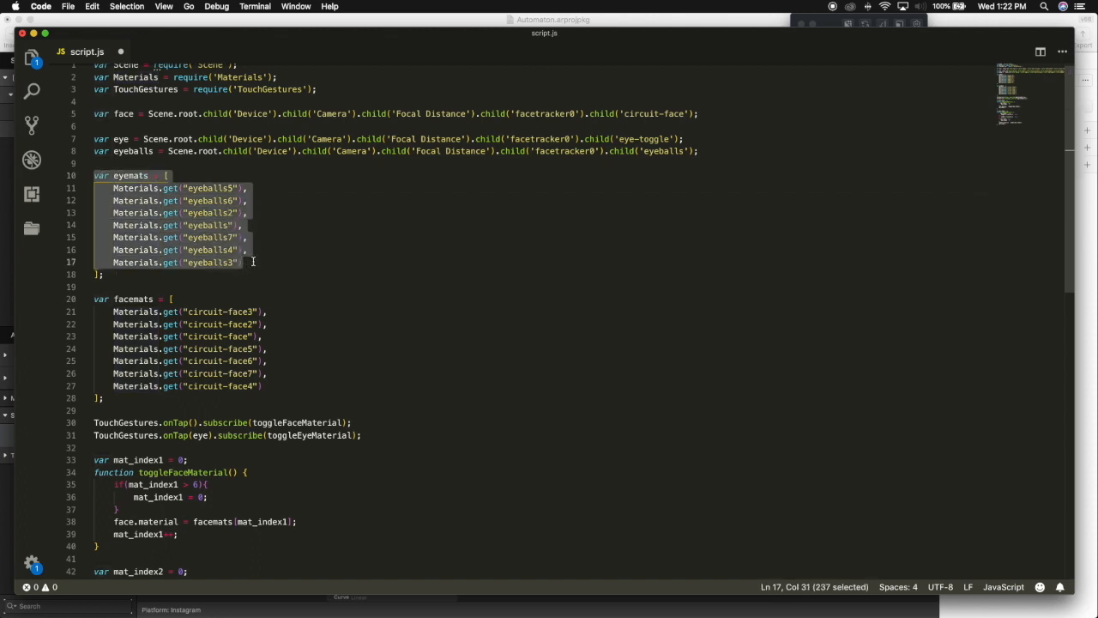
pyautogui.click(253, 262)
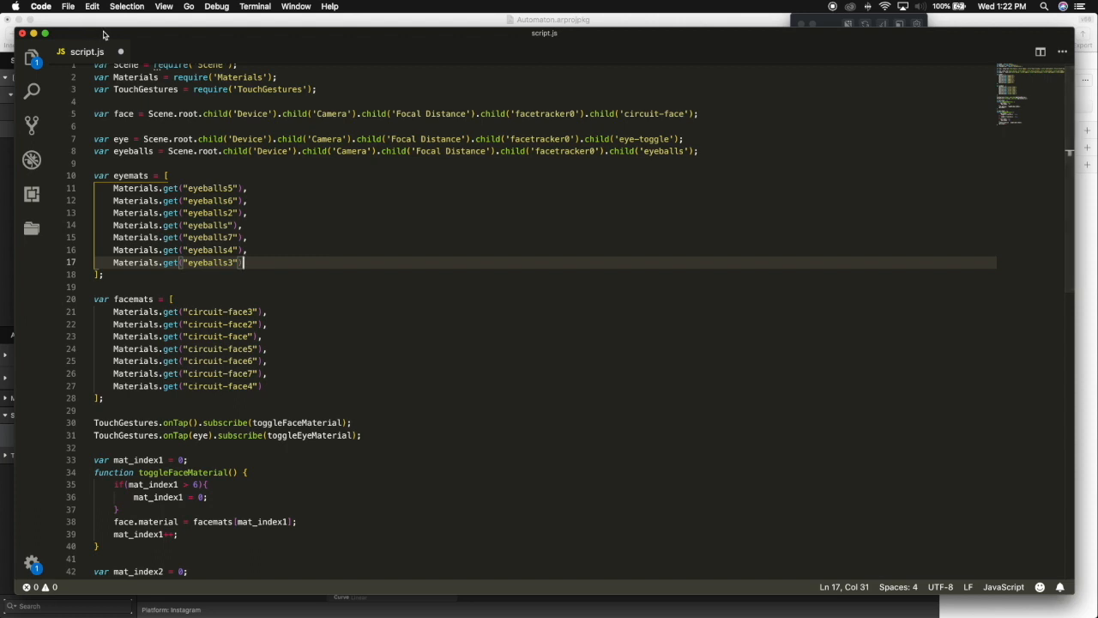
# Step: Switch back to Spark AR Studio, expand the Materials group and inspect the eyeballs3 material
pyautogui.moveTo(69, 30); pyautogui.dragTo(221, 43)
pyautogui.click(5, 398)
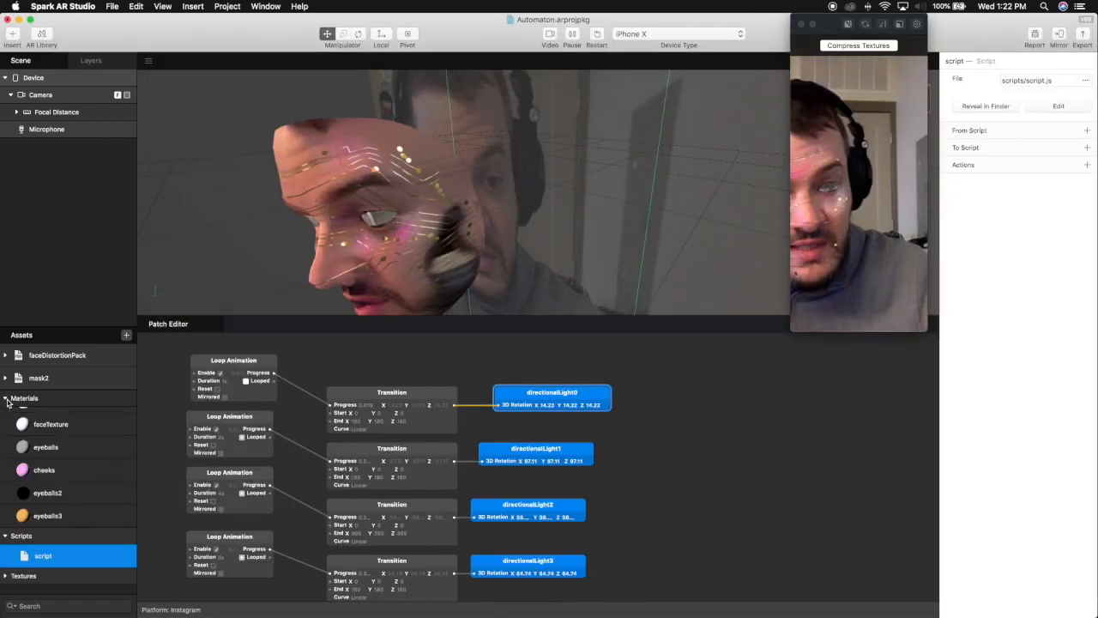
pyautogui.scroll(-5, 67, 455)
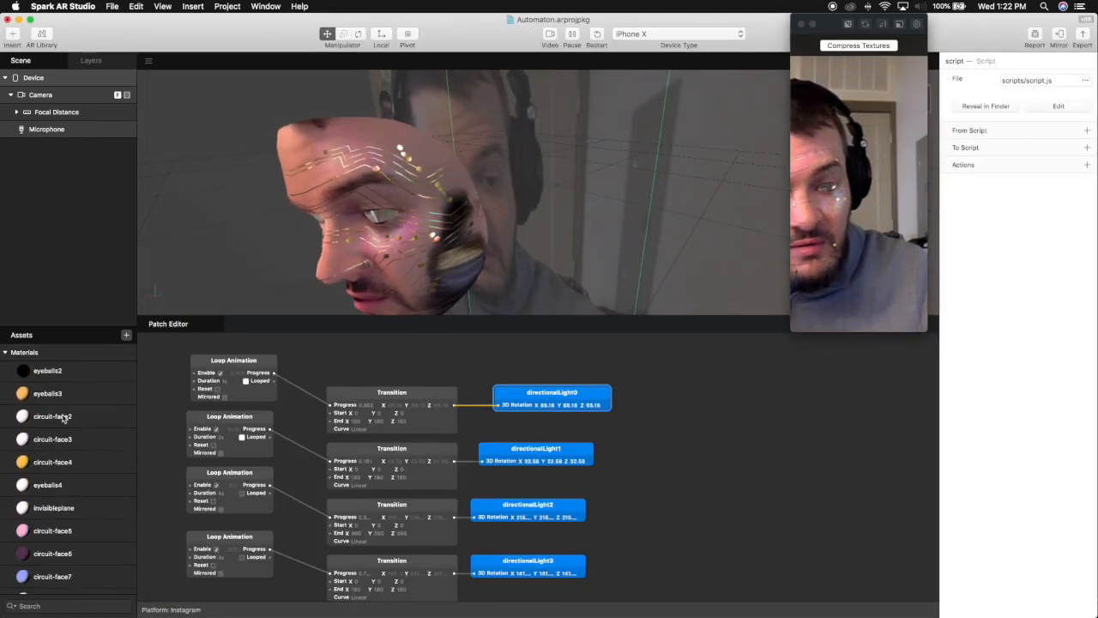
pyautogui.click(54, 365)
pyautogui.click(61, 394)
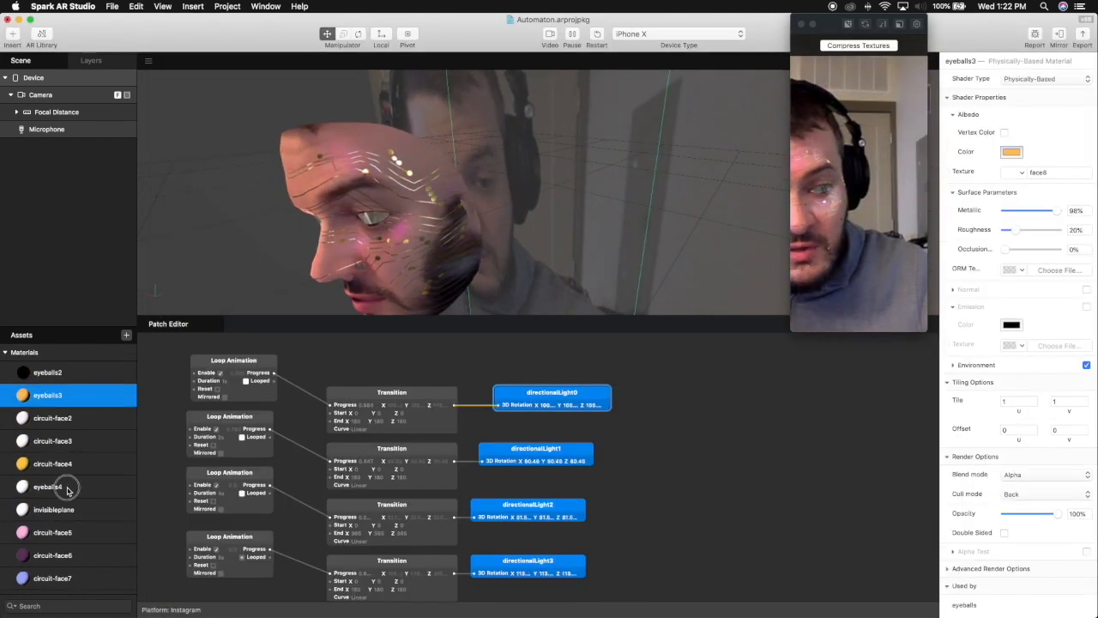
# Step: Inspect the eyeballs4 and circuit-face6 materials, and switch to Visual Studio Code to review the eyemats array in script.js
pyautogui.click(65, 486)
pyautogui.click(76, 555)
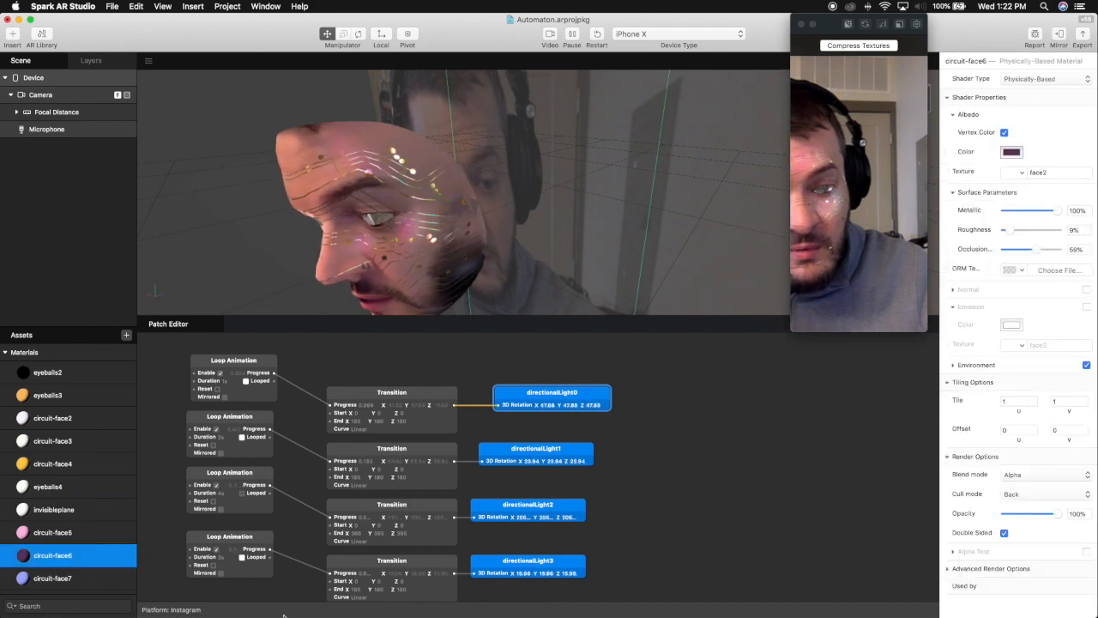
pyautogui.press('super+Tab')
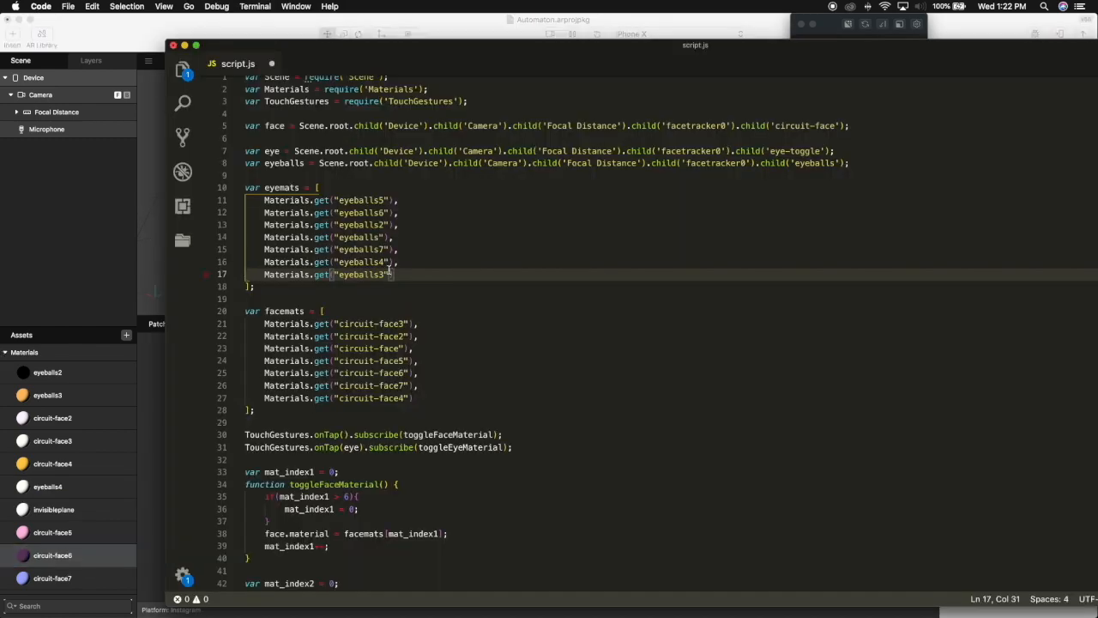
pyautogui.moveTo(394, 275); pyautogui.dragTo(265, 203)
pyautogui.click(265, 202)
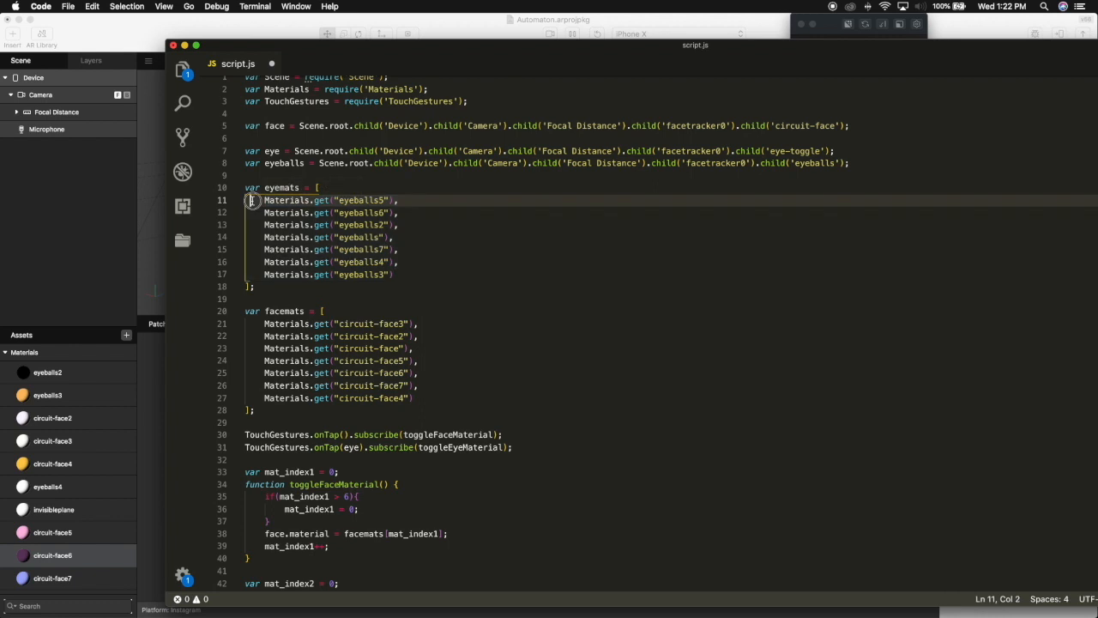
# Step: Compare the circuit-face materials collected in the facemats array with the eyeballs materials in the eyemats array
pyautogui.moveTo(264, 323); pyautogui.dragTo(307, 336)
pyautogui.moveTo(381, 361); pyautogui.dragTo(400, 373)
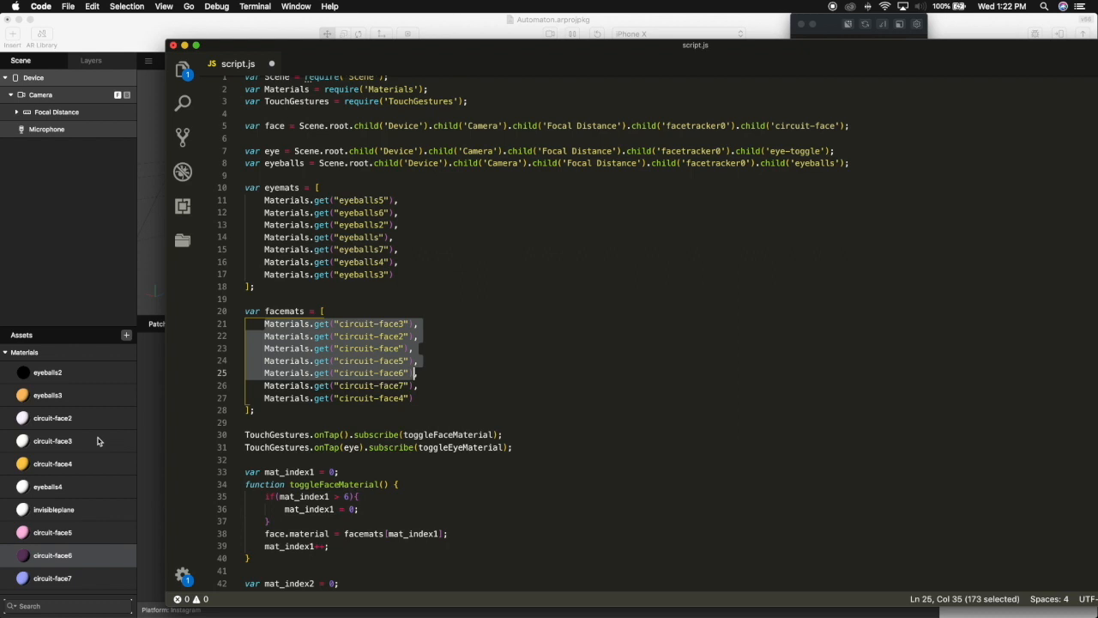
pyautogui.scroll(-1, 427, 279)
pyautogui.moveTo(403, 270); pyautogui.dragTo(265, 196)
pyautogui.scroll(1, 417, 350)
pyautogui.moveTo(419, 384); pyautogui.dragTo(329, 333)
pyautogui.click(525, 400)
# Step: Examine the two TouchGestures.onTap subscriptions on lines 30 and 31 and the toggle functions they call
pyautogui.scroll(-3, 523, 406)
pyautogui.moveTo(284, 359); pyautogui.dragTo(389, 361)
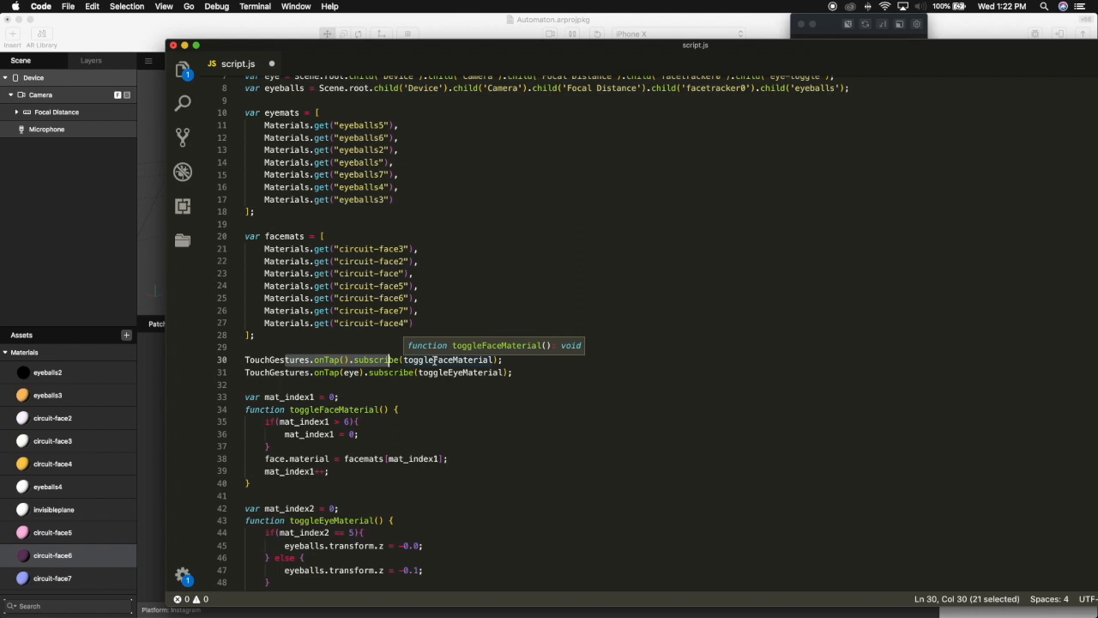
pyautogui.click(500, 372)
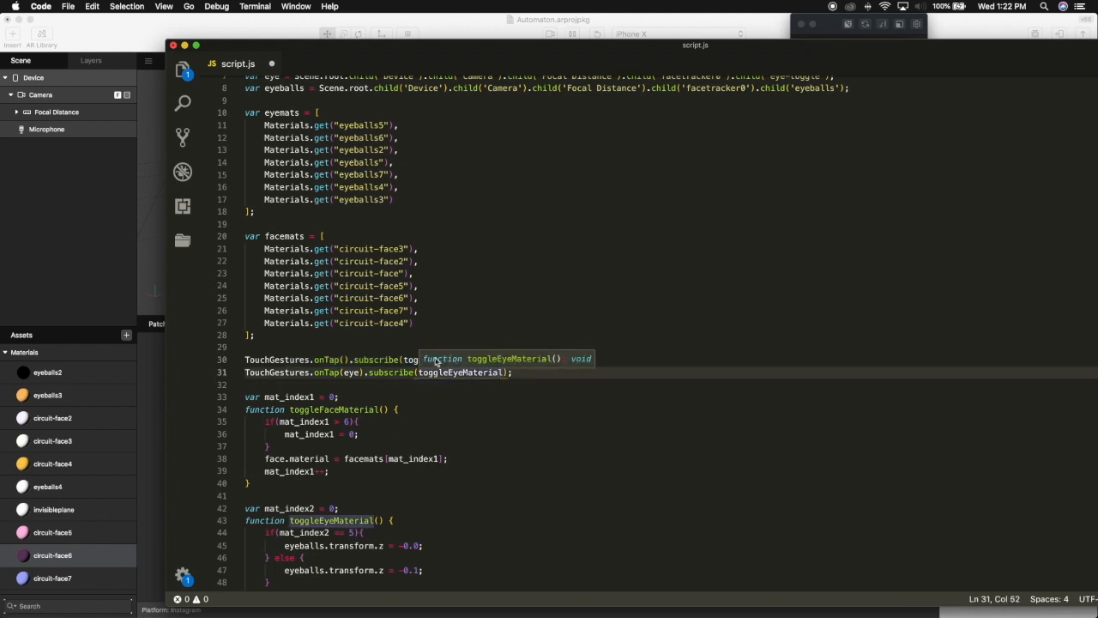
pyautogui.click(369, 360)
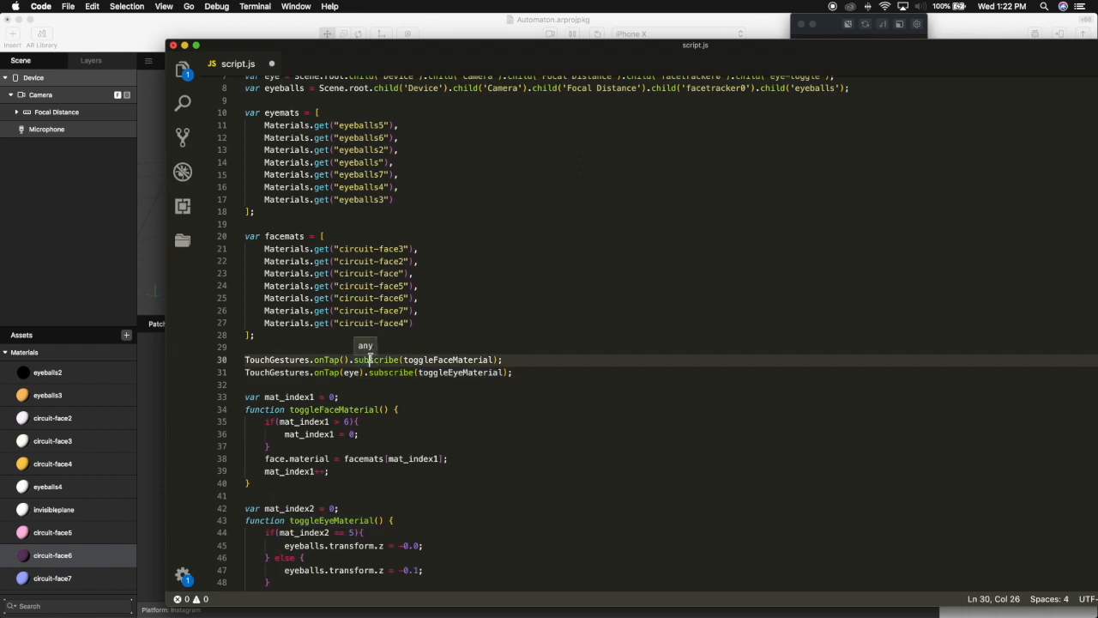
# Step: Try adding face as the argument of the onTap call on line 30, and remove it again
pyautogui.click(344, 359)
pyautogui.write('face')
pyautogui.press('BackSpace')
pyautogui.press('BackSpace')
pyautogui.press('BackSpace')
pyautogui.press('BackSpace')
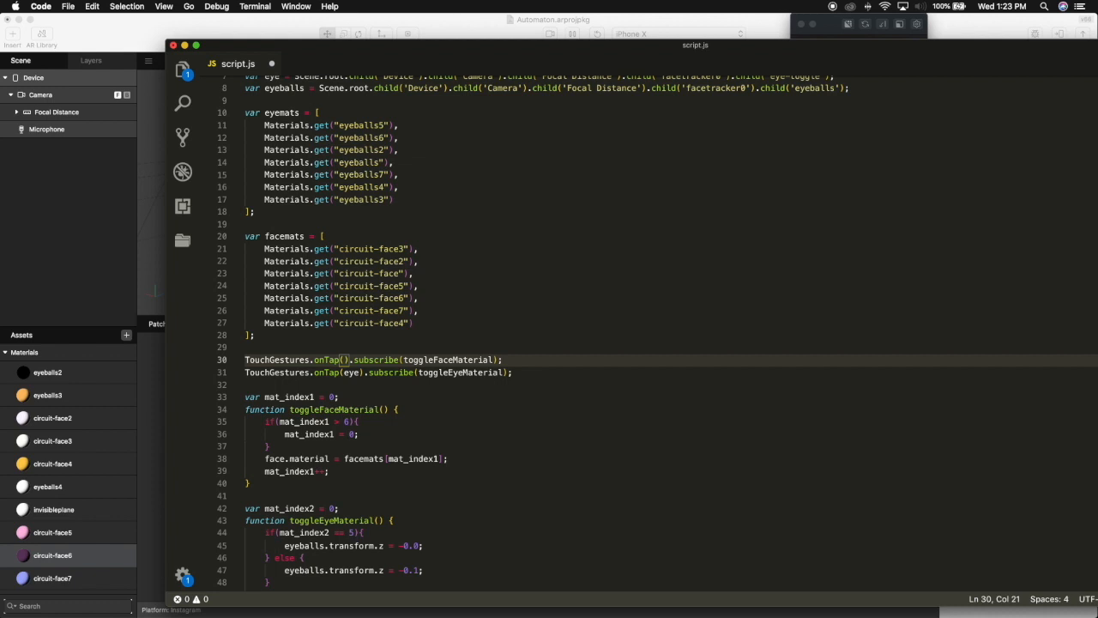
# Step: Review the eyemats entries one by one, from eyeballs5 on line 11 to eyeballs3 on line 17
pyautogui.moveTo(405, 199); pyautogui.dragTo(265, 124)
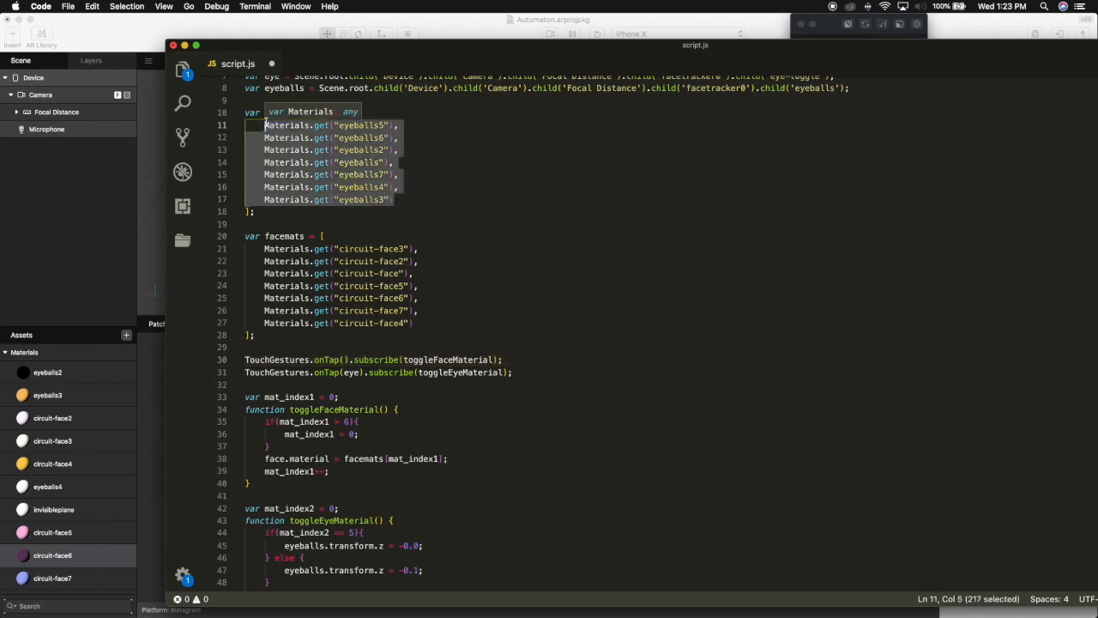
pyautogui.click(407, 175)
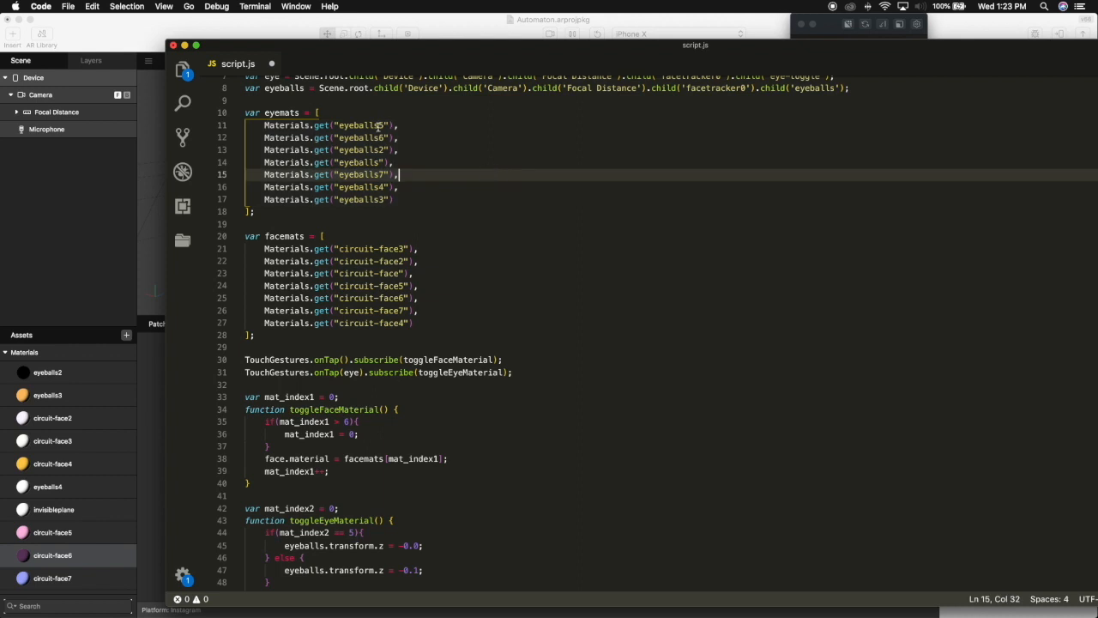
pyautogui.click(301, 127)
pyautogui.click(300, 138)
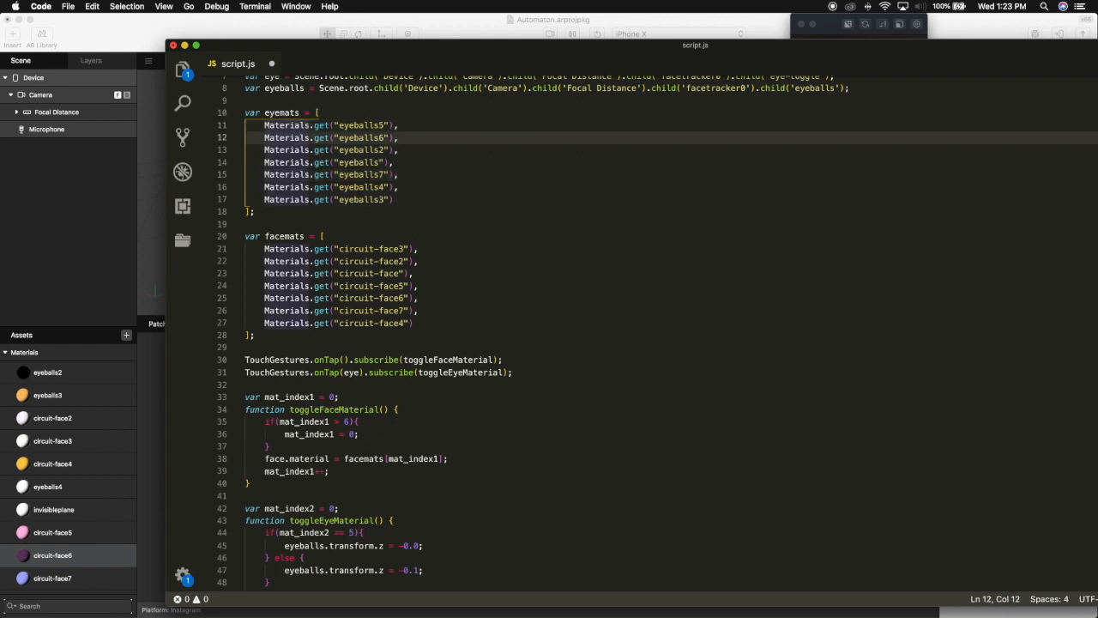
pyautogui.click(299, 149)
pyautogui.click(299, 163)
pyautogui.click(299, 174)
pyautogui.click(299, 187)
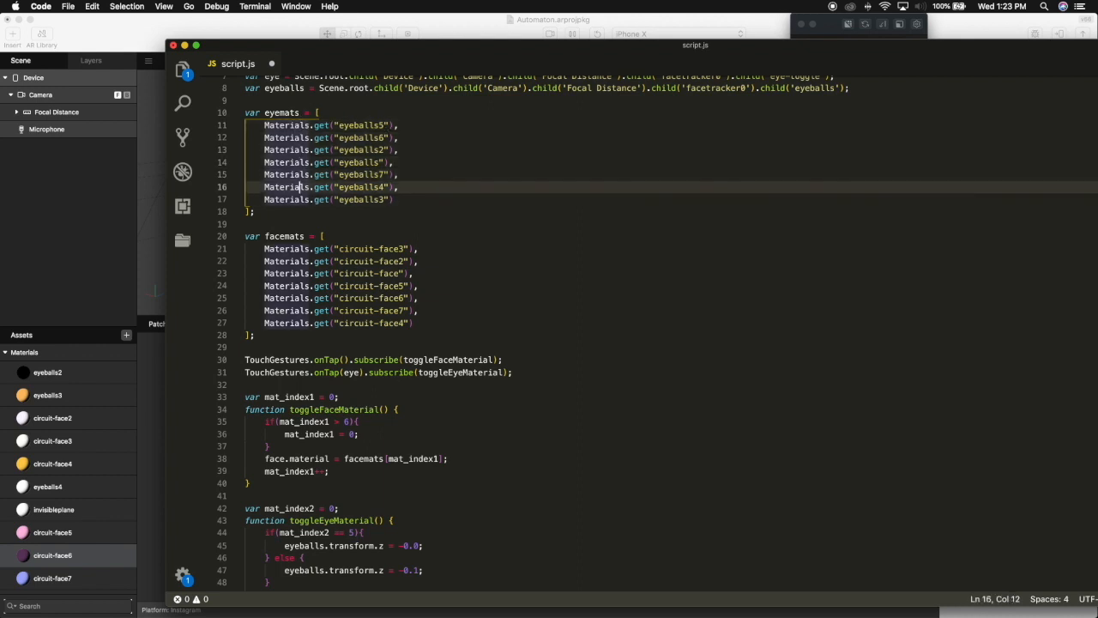
pyautogui.click(299, 199)
# Step: Cycle back and forth through the lines of the eyemats array, ending on the eyeballs5 entry
pyautogui.press('Up')
pyautogui.press('Up')
pyautogui.press('Up')
pyautogui.press('Up')
pyautogui.press('Up')
pyautogui.press('Up')
pyautogui.press('Up')
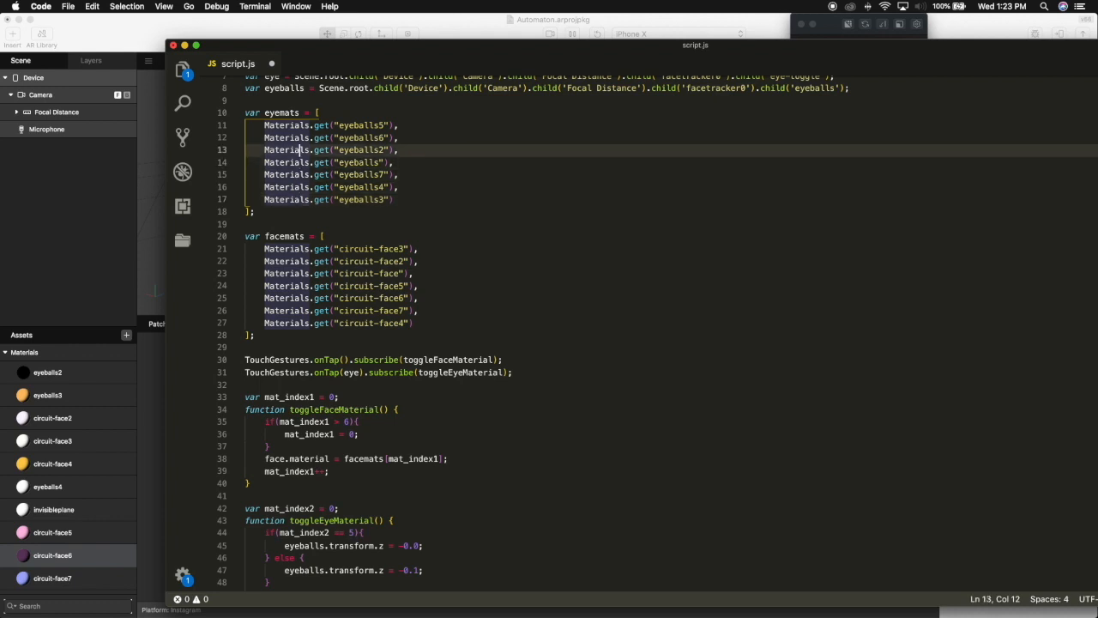
pyautogui.press('Down')
pyautogui.press('Down')
pyautogui.press('Down')
pyautogui.press('Down')
pyautogui.press('Down')
pyautogui.press('Down')
pyautogui.press('Down')
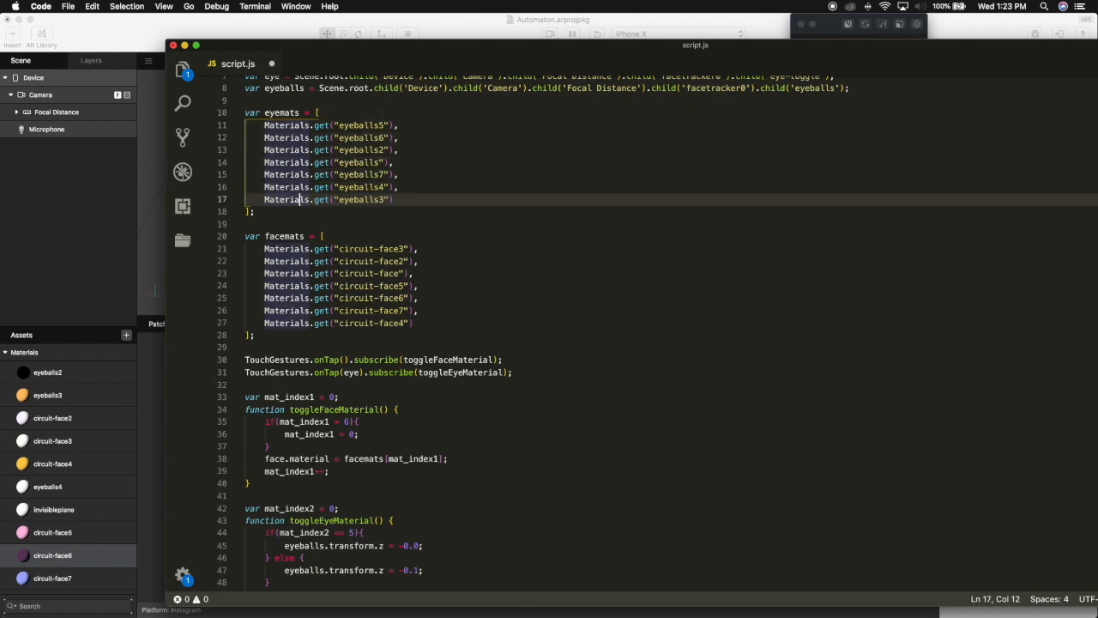
pyautogui.press('Up')
pyautogui.press('Up')
pyautogui.press('Up')
pyautogui.press('Up')
pyautogui.press('Up')
pyautogui.press('Up')
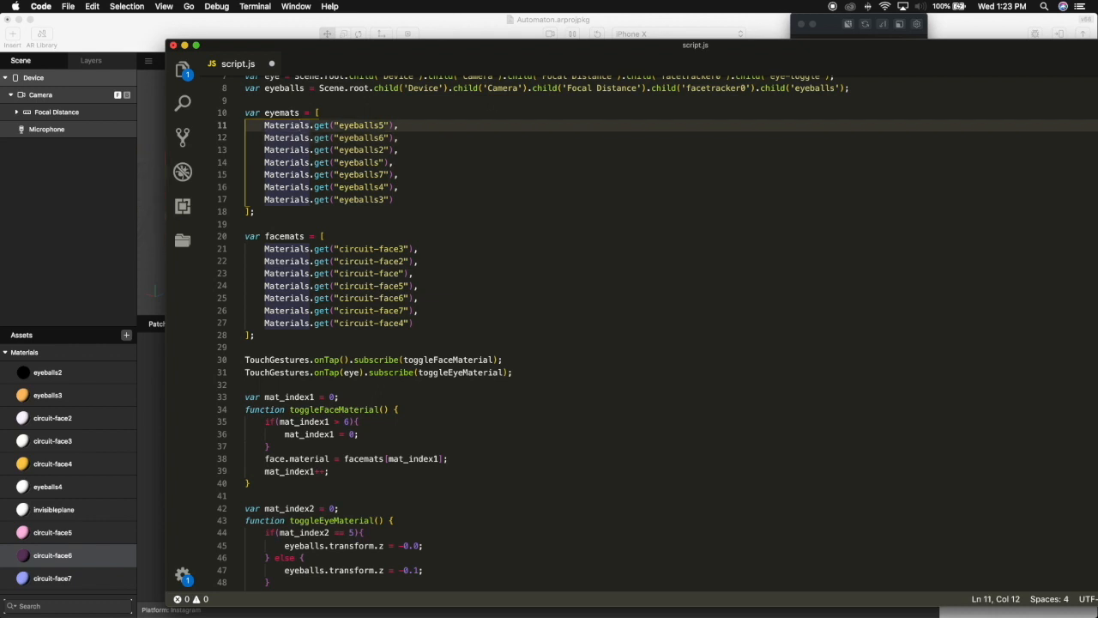
# Step: Examine the toggleFaceMaterial function, its face.material assignment, the mat_index1 increment and the variable's starting value
pyautogui.scroll(-3, 464, 369)
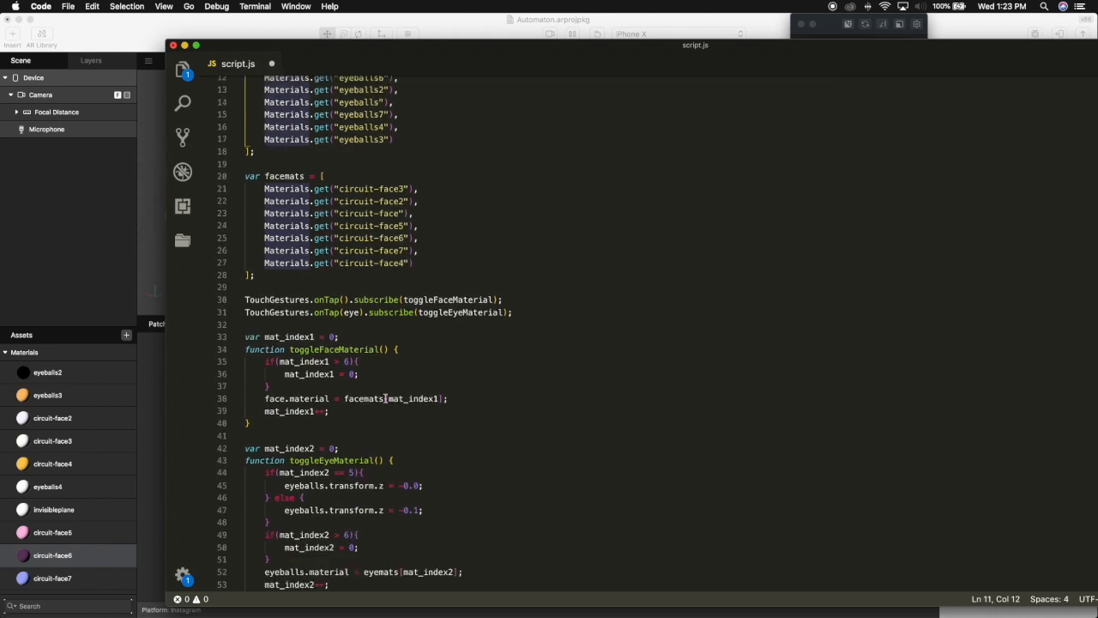
pyautogui.click(306, 349)
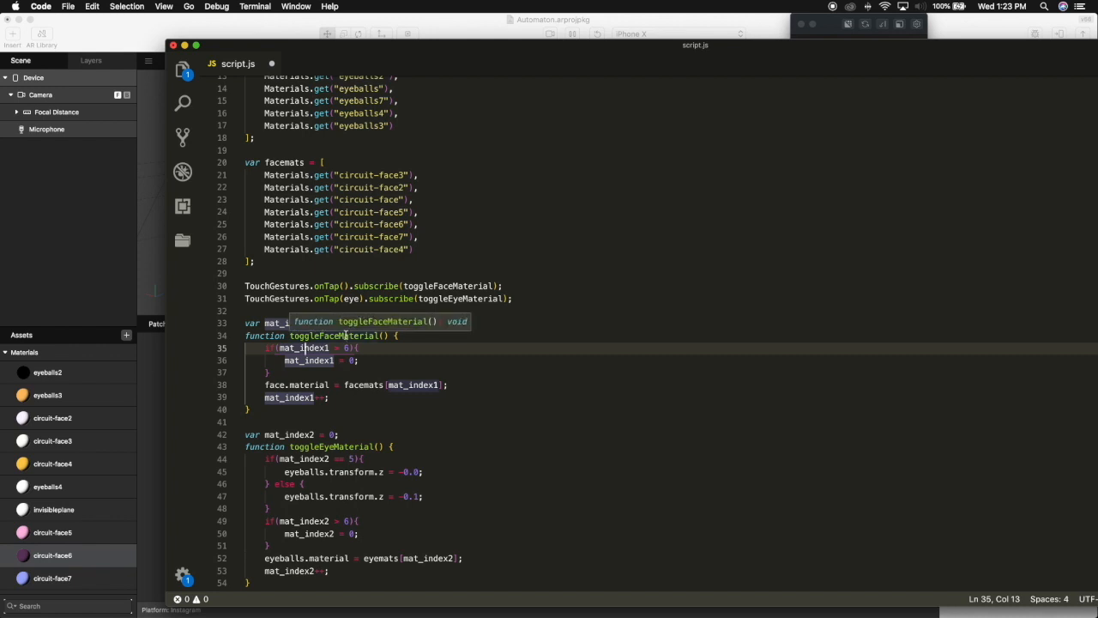
pyautogui.click(265, 384)
pyautogui.moveTo(265, 384); pyautogui.dragTo(447, 384)
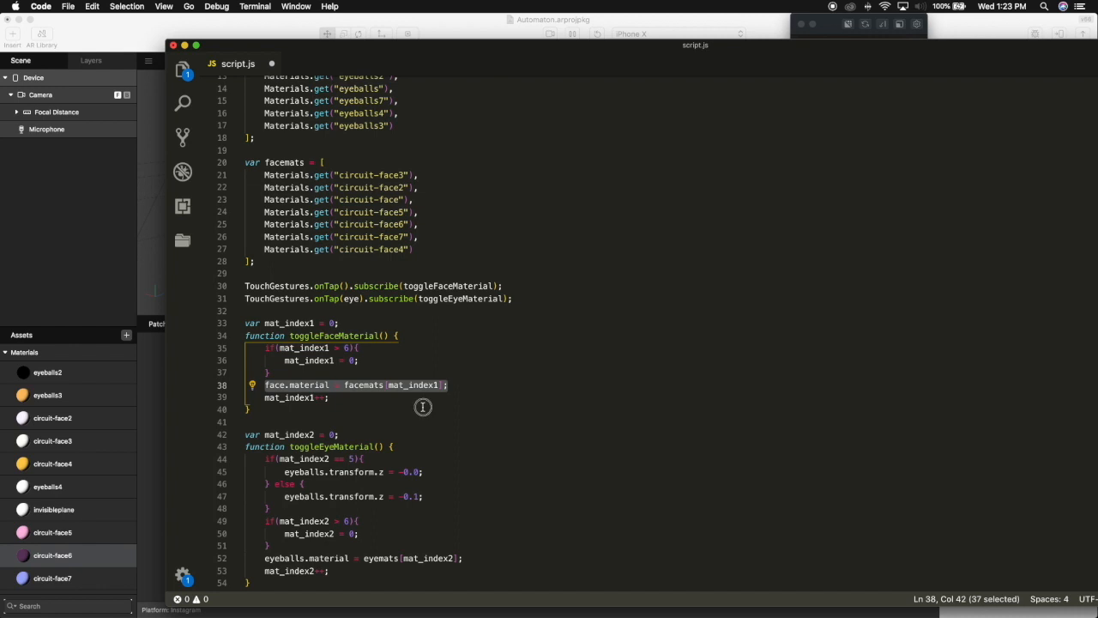
pyautogui.click(421, 409)
pyautogui.doubleClick(279, 398)
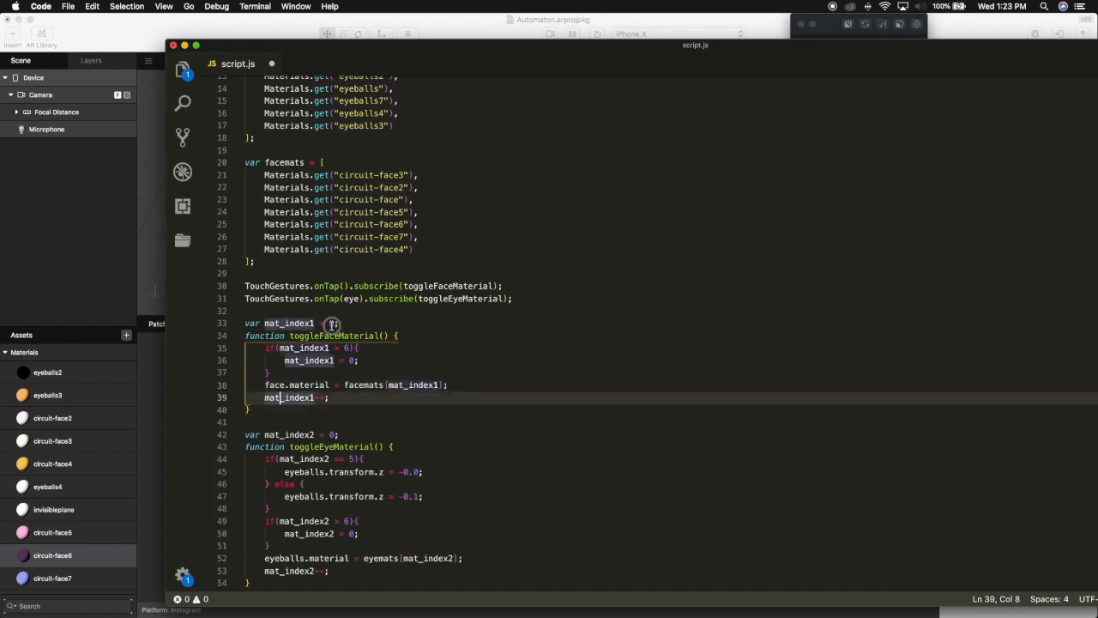
pyautogui.doubleClick(334, 323)
# Step: Count along the eyemats entries, down to eyeballs7, to relate them to array index positions
pyautogui.scroll(5, 314, 186)
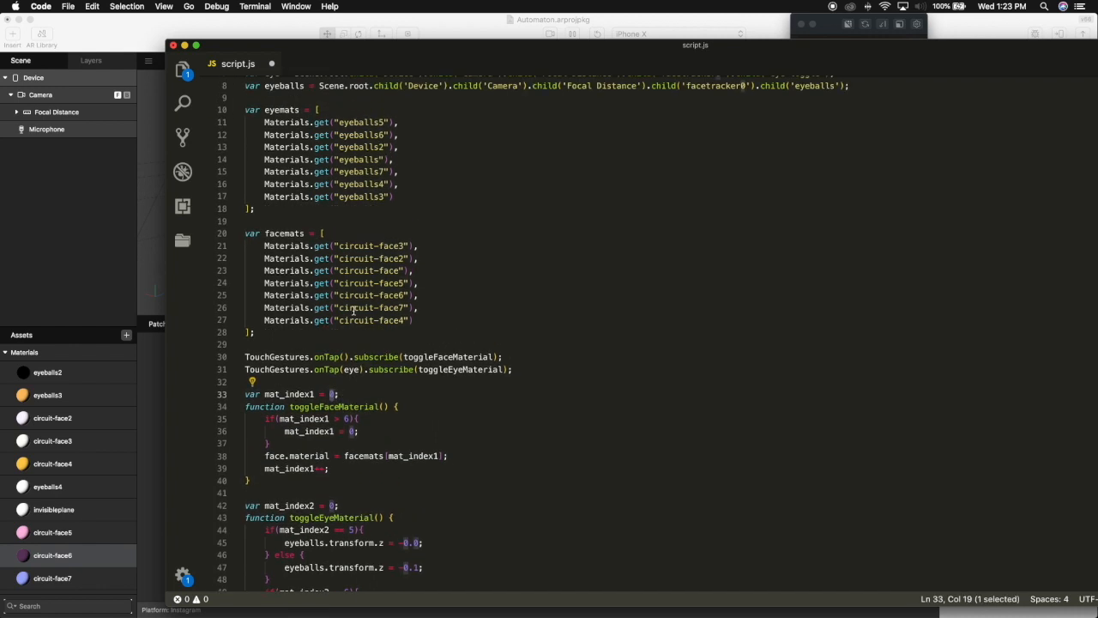
pyautogui.moveTo(348, 163); pyautogui.dragTo(359, 188)
pyautogui.click(355, 176)
pyautogui.click(356, 188)
pyautogui.click(363, 201)
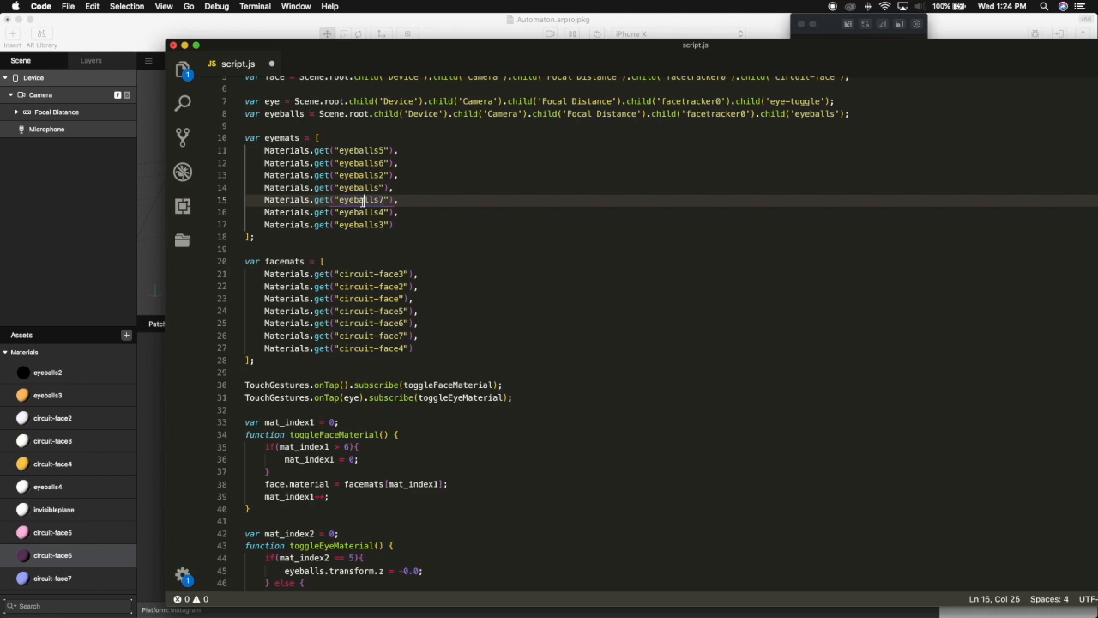
# Step: Examine the mat_index1 declaration on line 33, its increment on line 39 and the facemats lookup on line 38
pyautogui.scroll(-5, 335, 343)
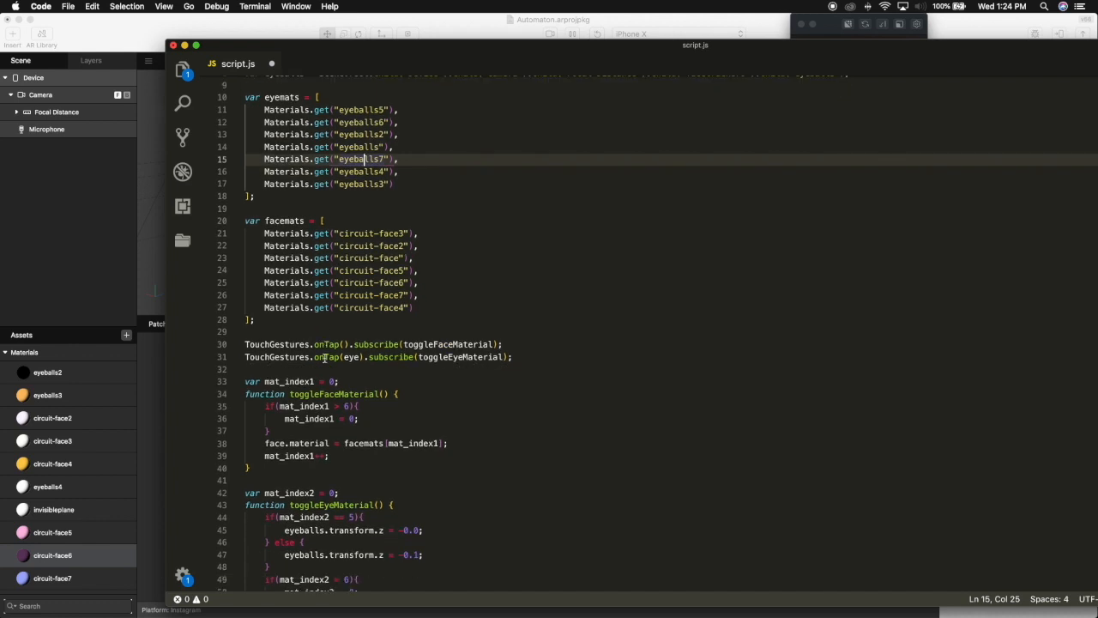
pyautogui.moveTo(348, 304); pyautogui.dragTo(261, 304)
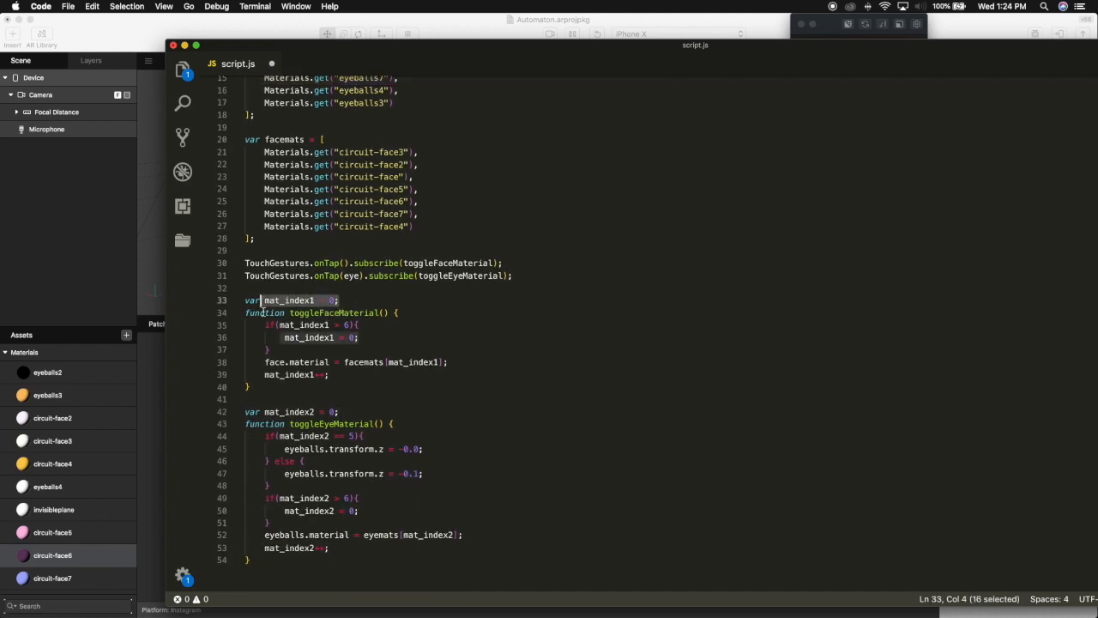
pyautogui.moveTo(330, 376); pyautogui.dragTo(259, 375)
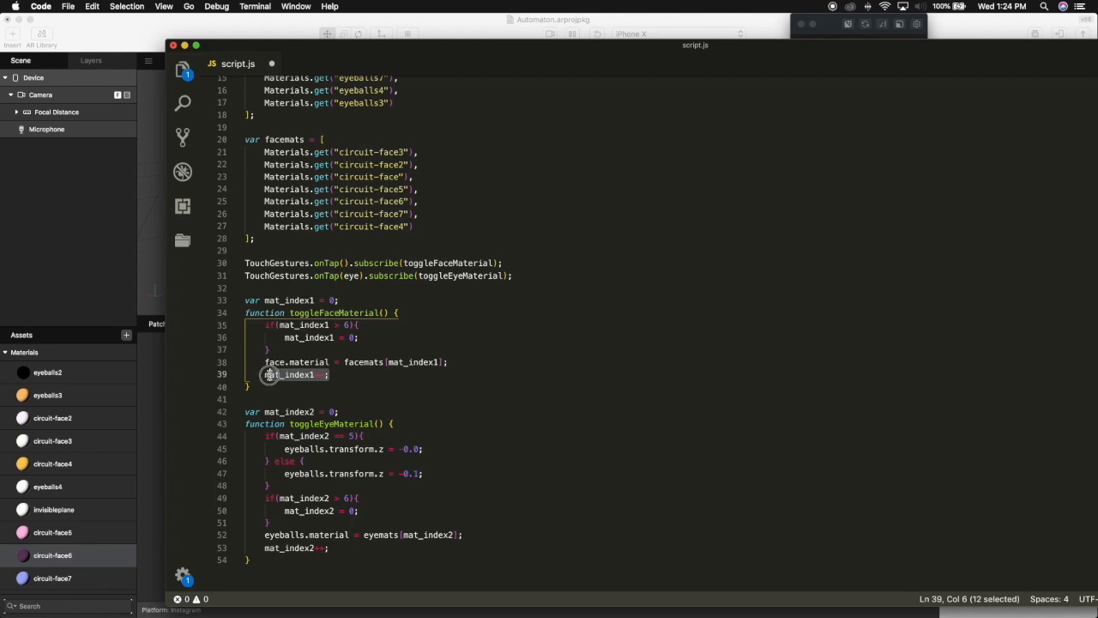
pyautogui.click(385, 362)
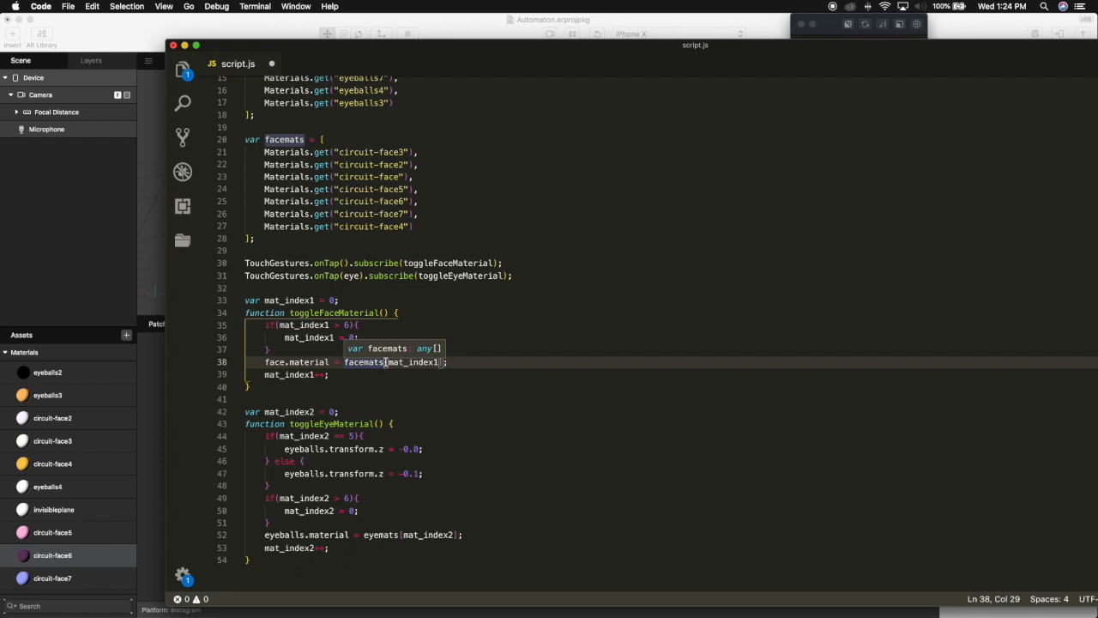
# Step: Examine the if block on lines 35 to 37 that resets mat_index1 to 0
pyautogui.click(308, 349)
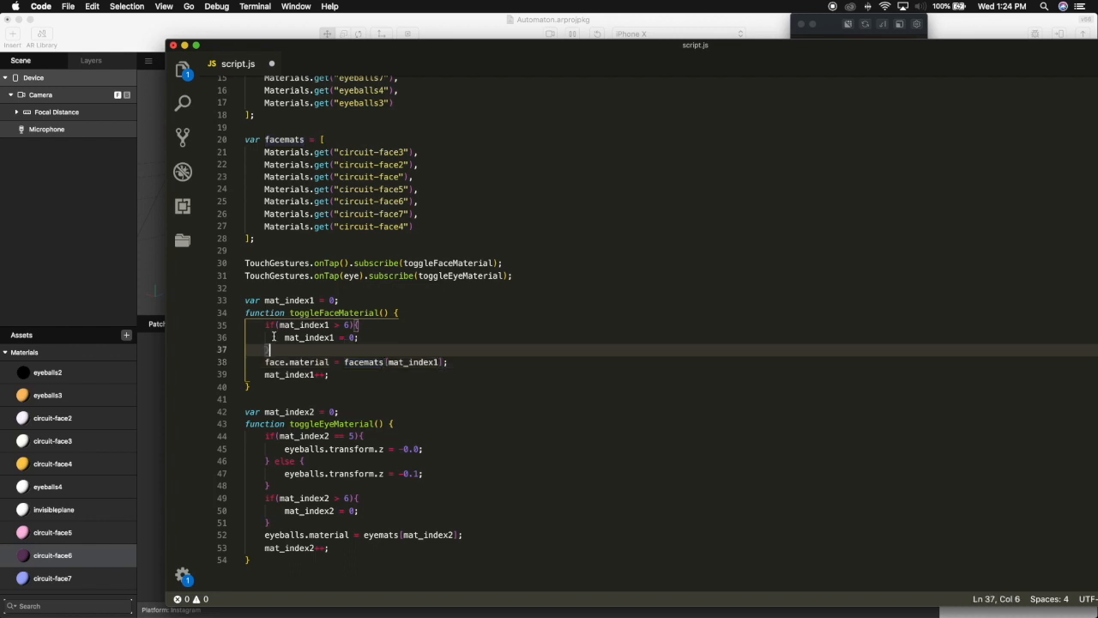
pyautogui.moveTo(262, 325); pyautogui.dragTo(270, 349)
pyautogui.click(270, 350)
pyautogui.click(331, 337)
pyautogui.doubleClick(331, 337)
pyautogui.press('super+Right')
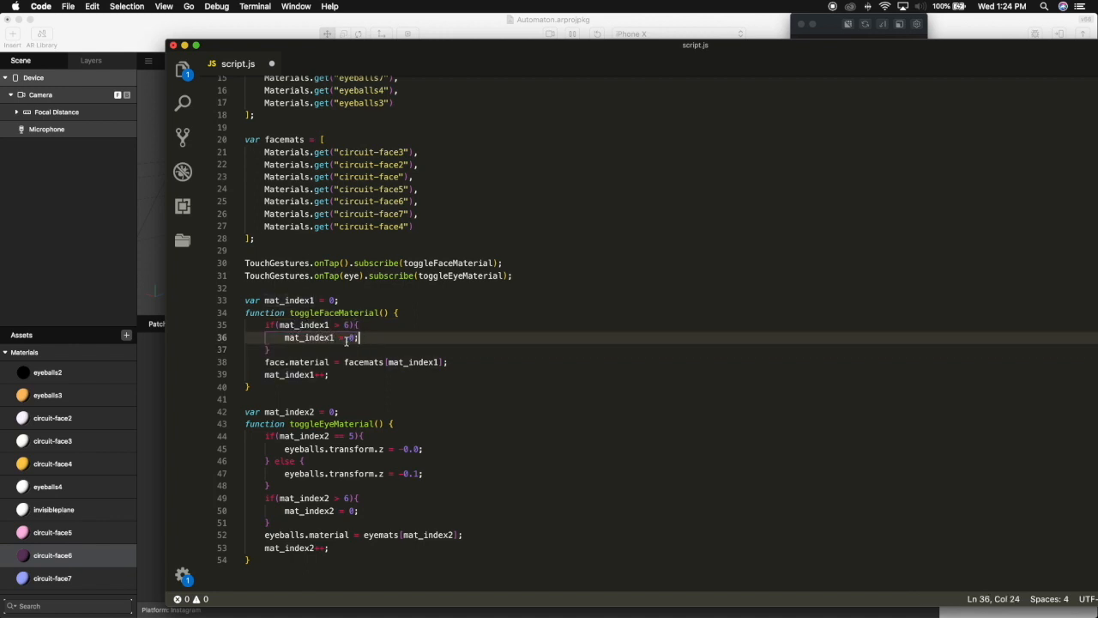
# Step: Trace the face.material assignment on line 38 through mat_index1 to the circuit-face3 entry of facemats
pyautogui.click(295, 361)
pyautogui.moveTo(272, 361); pyautogui.dragTo(294, 362)
pyautogui.click(359, 362)
pyautogui.click(412, 362)
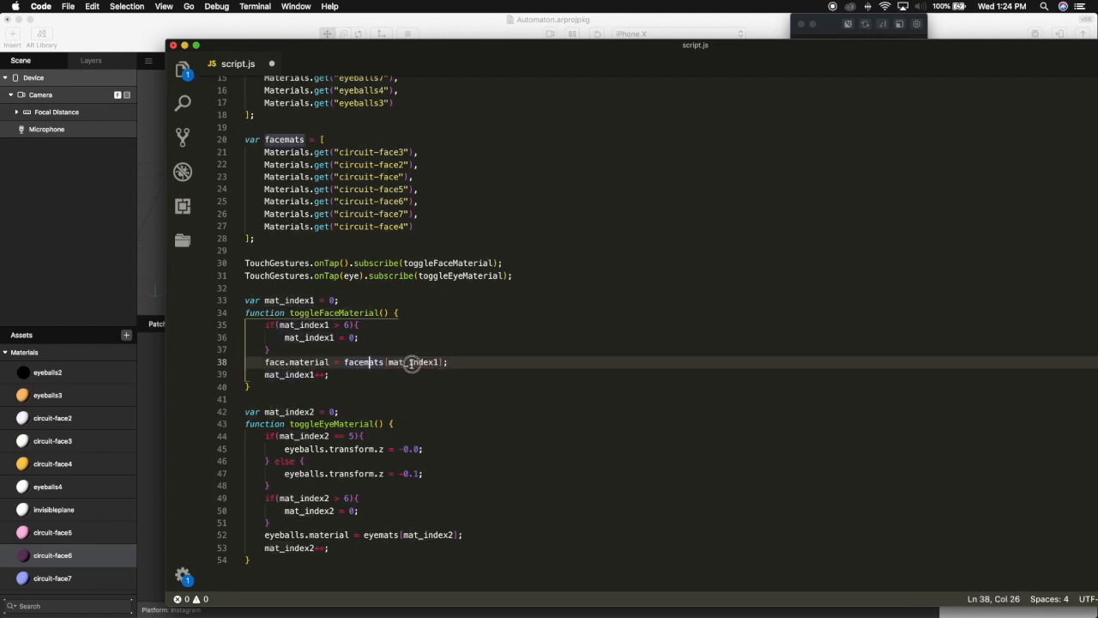
pyautogui.scroll(1, 320, 226)
pyautogui.scroll(5, 320, 226)
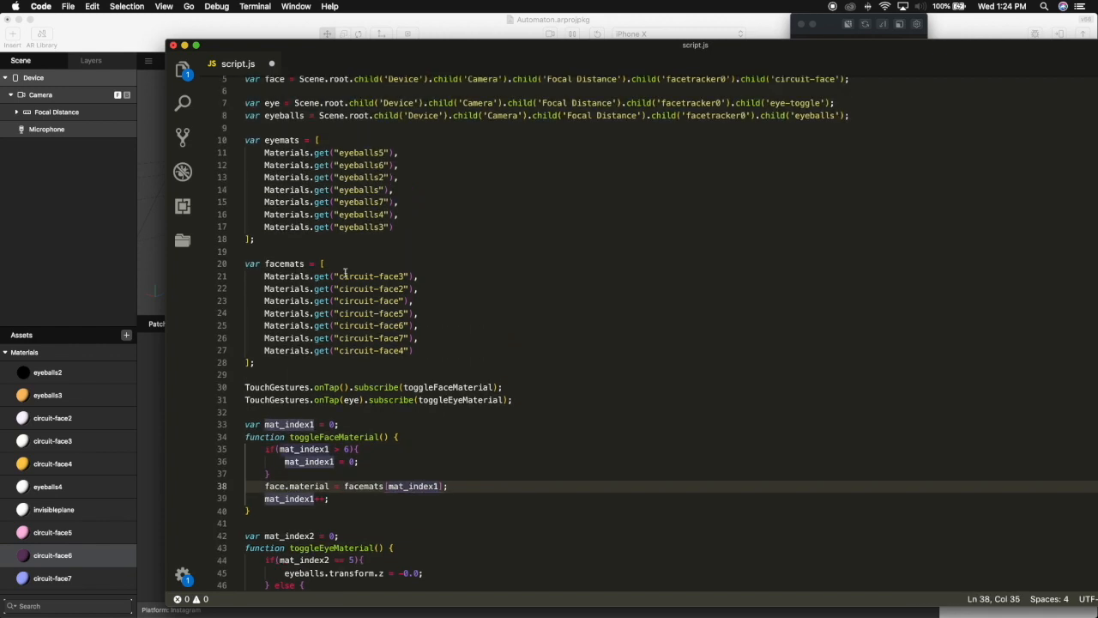
pyautogui.moveTo(418, 275); pyautogui.dragTo(268, 275)
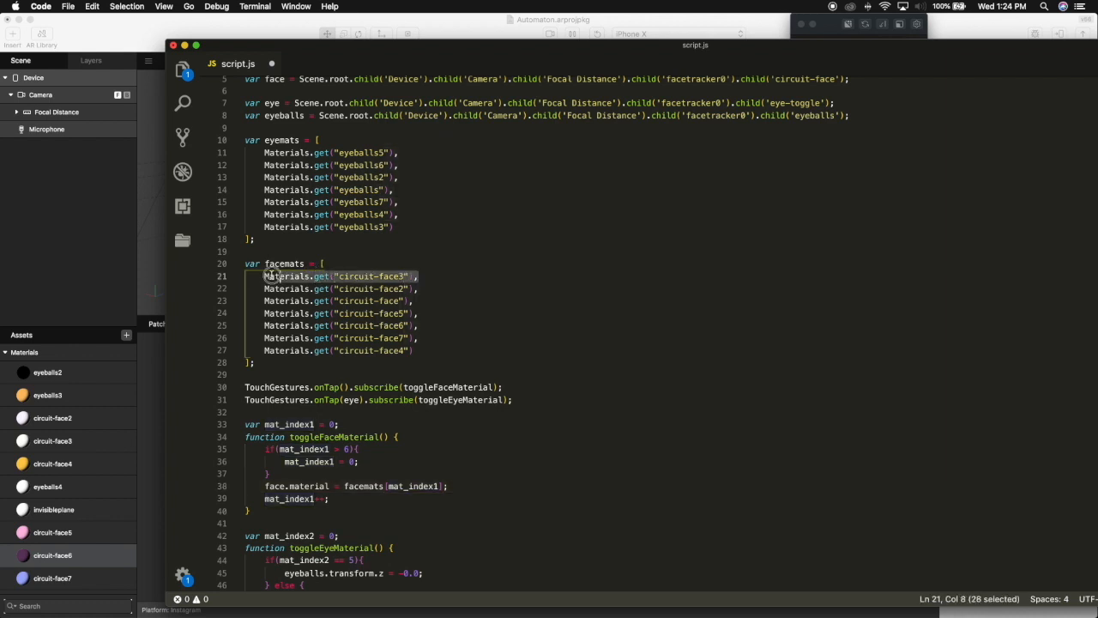
# Step: Review the mat_index1 limit check in toggleFaceMaterial again
pyautogui.scroll(-1, 314, 297)
pyautogui.scroll(-3, 315, 299)
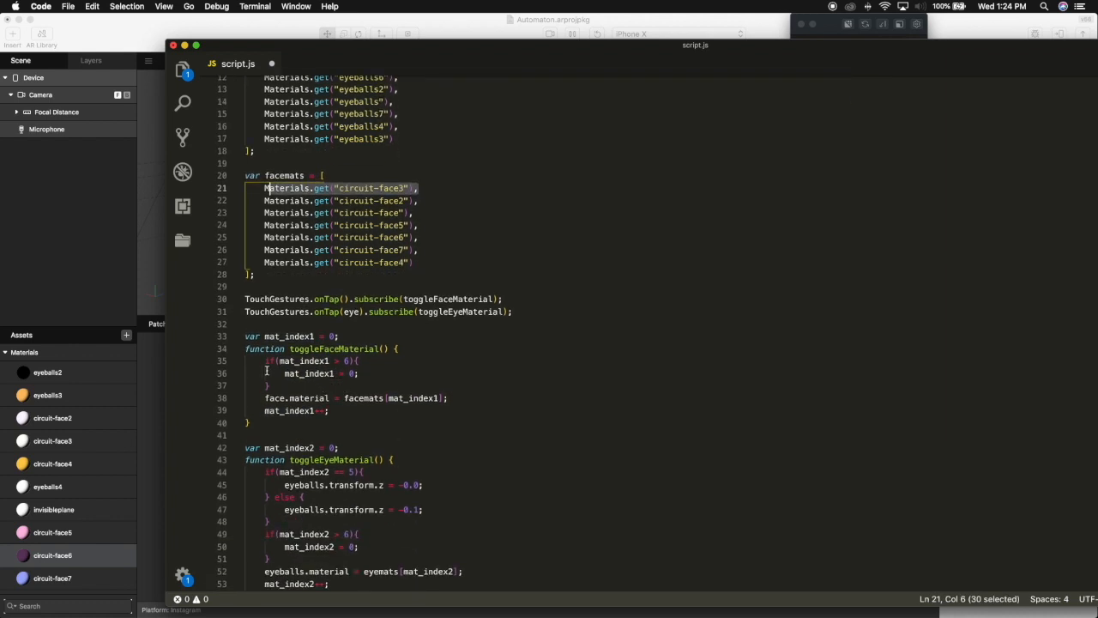
pyautogui.moveTo(263, 360); pyautogui.dragTo(276, 382)
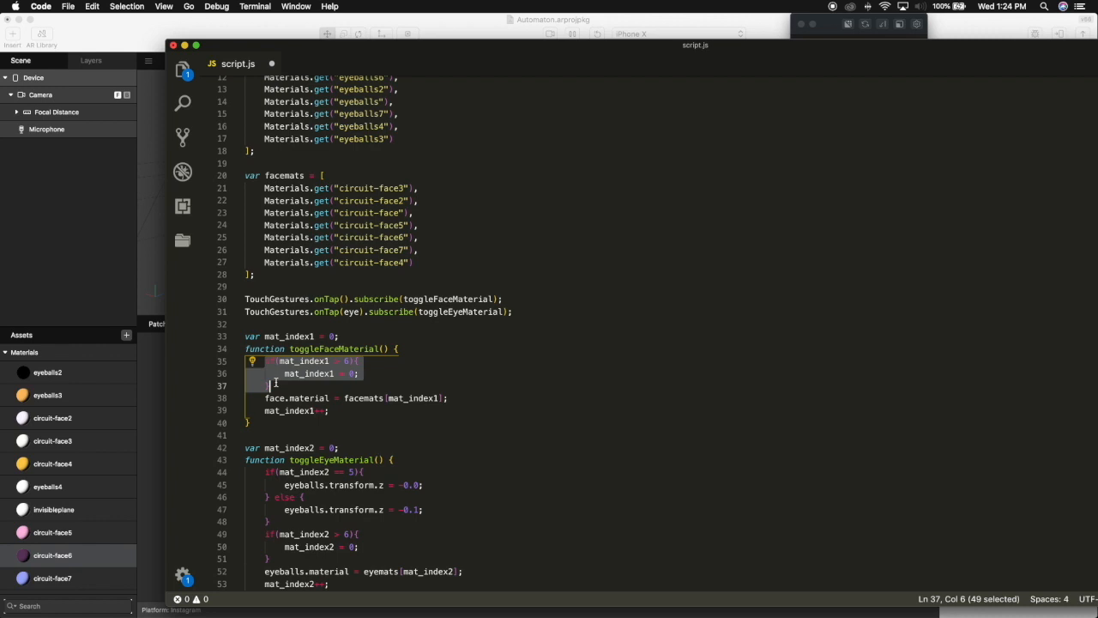
pyautogui.click(287, 384)
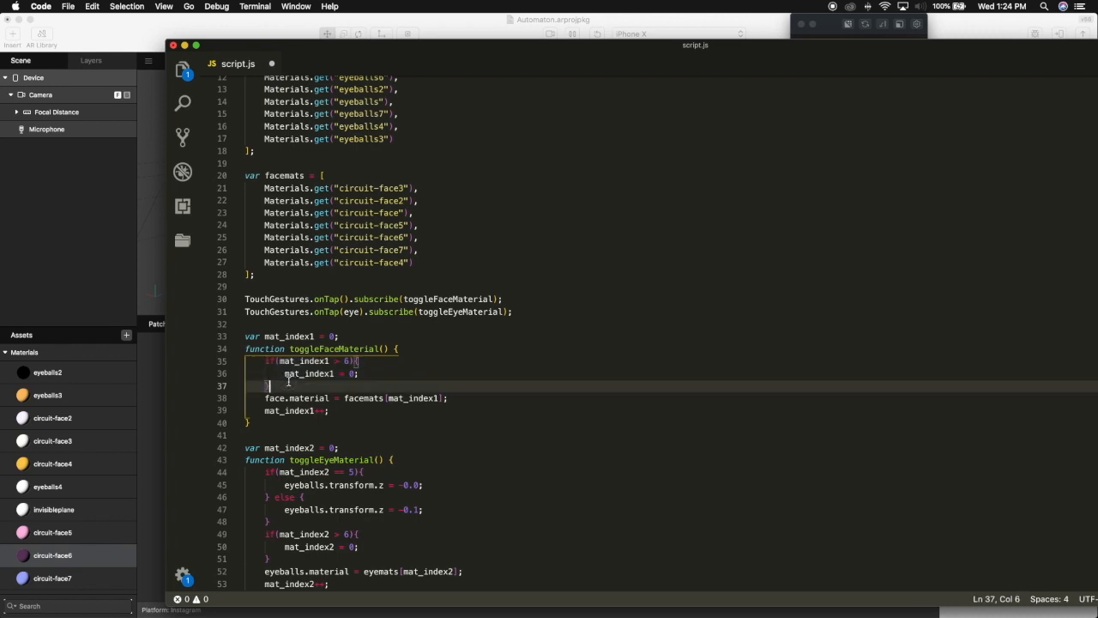
# Step: Try 9 as the mat_index1 limit in the condition on line 35, and restore it to 6
pyautogui.click(351, 361)
pyautogui.press('BackSpace')
pyautogui.write('9')
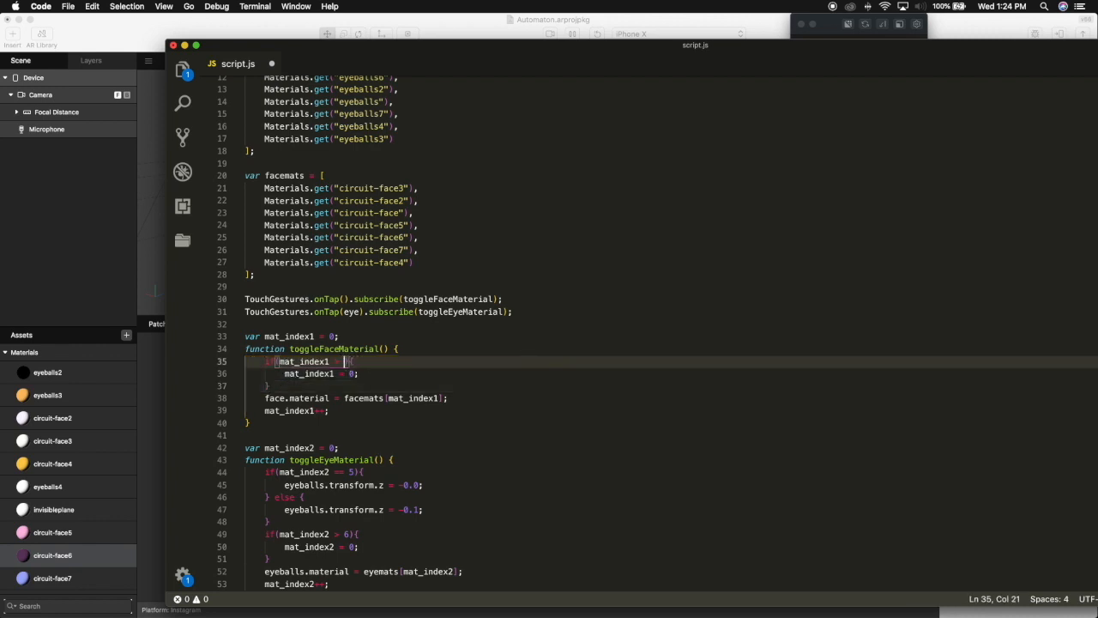
pyautogui.press('BackSpace')
pyautogui.write('6')
# Step: Compare the limit of 6 on line 35 with the entries of the facemats array
pyautogui.click(359, 114)
pyautogui.click(346, 362)
pyautogui.moveTo(355, 188); pyautogui.dragTo(364, 237)
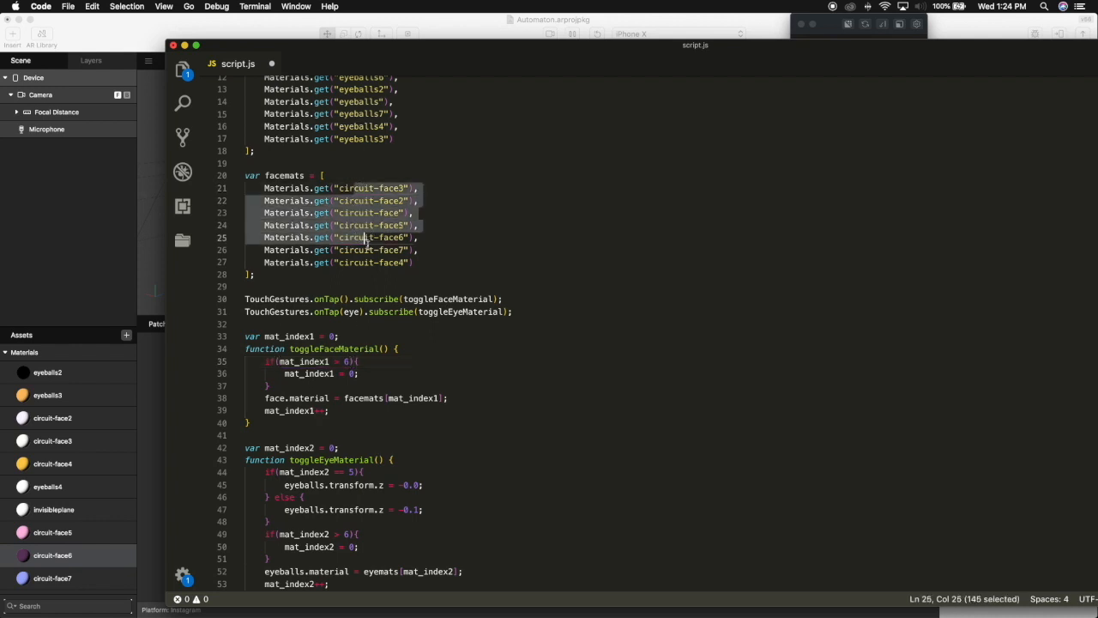
# Step: Compare the mat_index2 == 5 check on line 44 with the entries of the eyemats array
pyautogui.click(369, 249)
pyautogui.scroll(1, 346, 85)
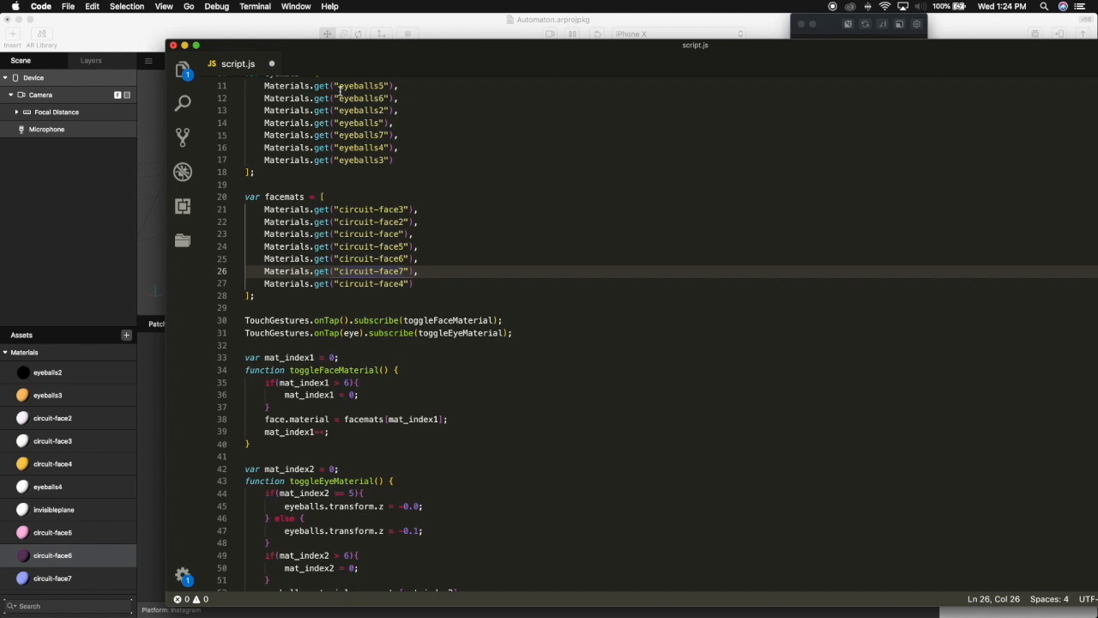
pyautogui.moveTo(342, 89); pyautogui.dragTo(335, 115)
pyautogui.click(421, 519)
pyautogui.doubleClick(349, 492)
pyautogui.write('5')
pyautogui.press('Down')
pyautogui.press('Down')
pyautogui.press('Down')
pyautogui.press('Down')
pyautogui.press('Down')
pyautogui.press('Down')
pyautogui.press('Down')
pyautogui.press('Down')
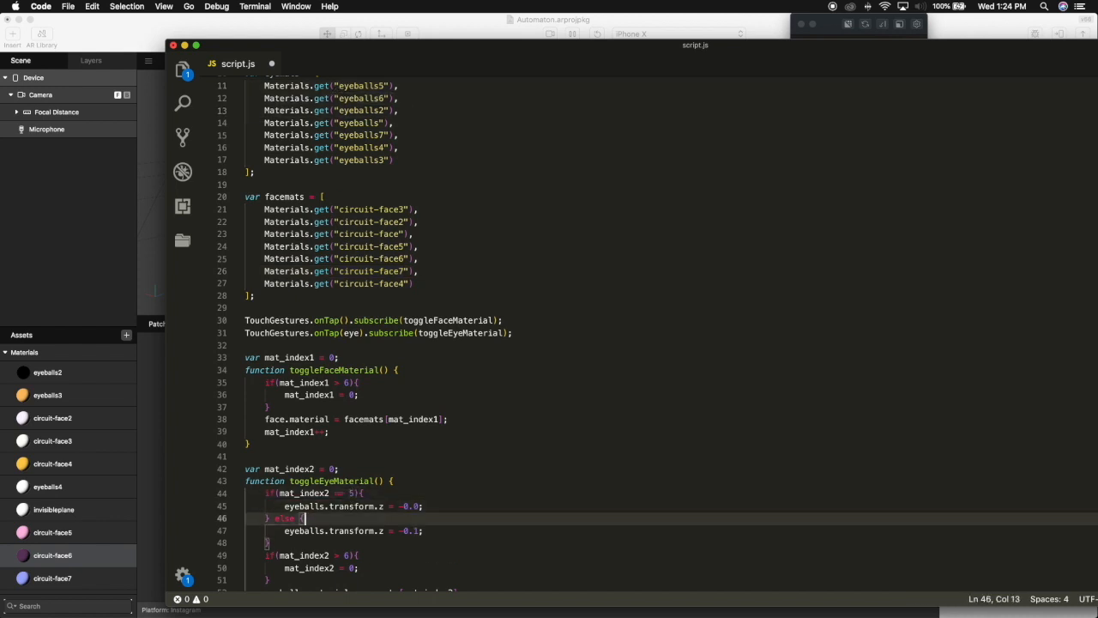
pyautogui.press('Down')
pyautogui.press('Down')
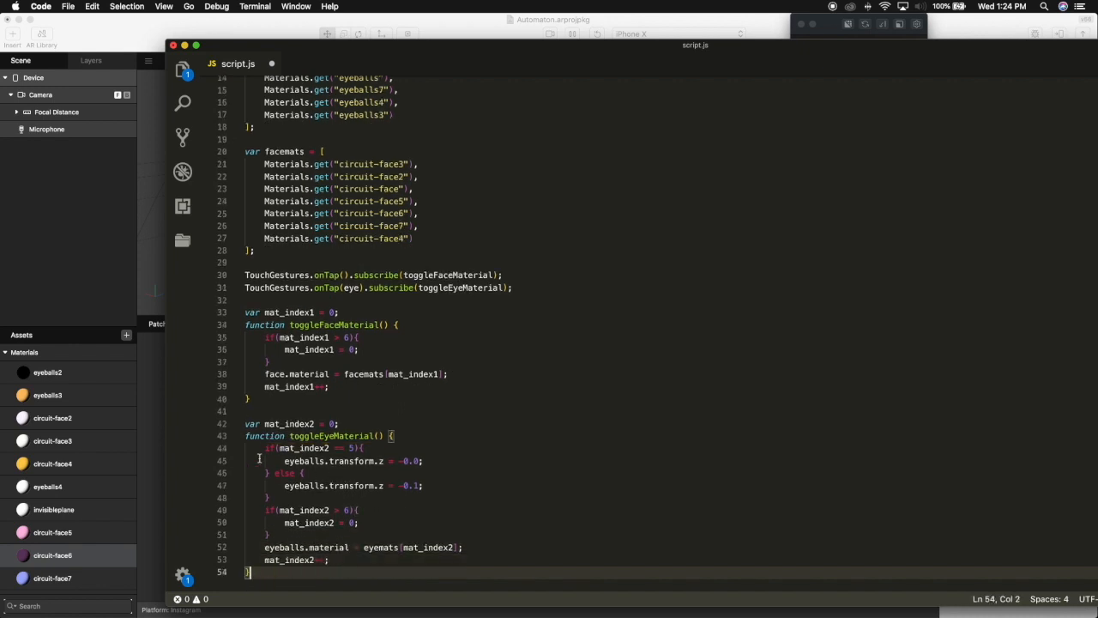
# Step: Review the mat_index2 == 5 branch and the mat_index2 > 6 reset on lines 44 to 51 of toggleEyeMaterial
pyautogui.moveTo(265, 448); pyautogui.dragTo(275, 469)
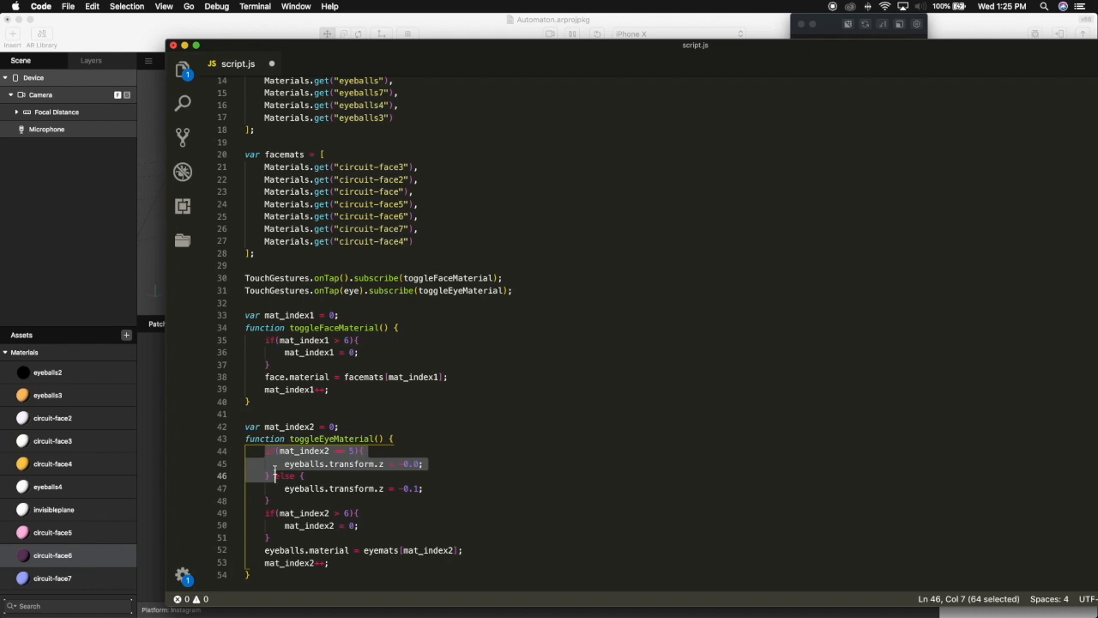
pyautogui.click(415, 514)
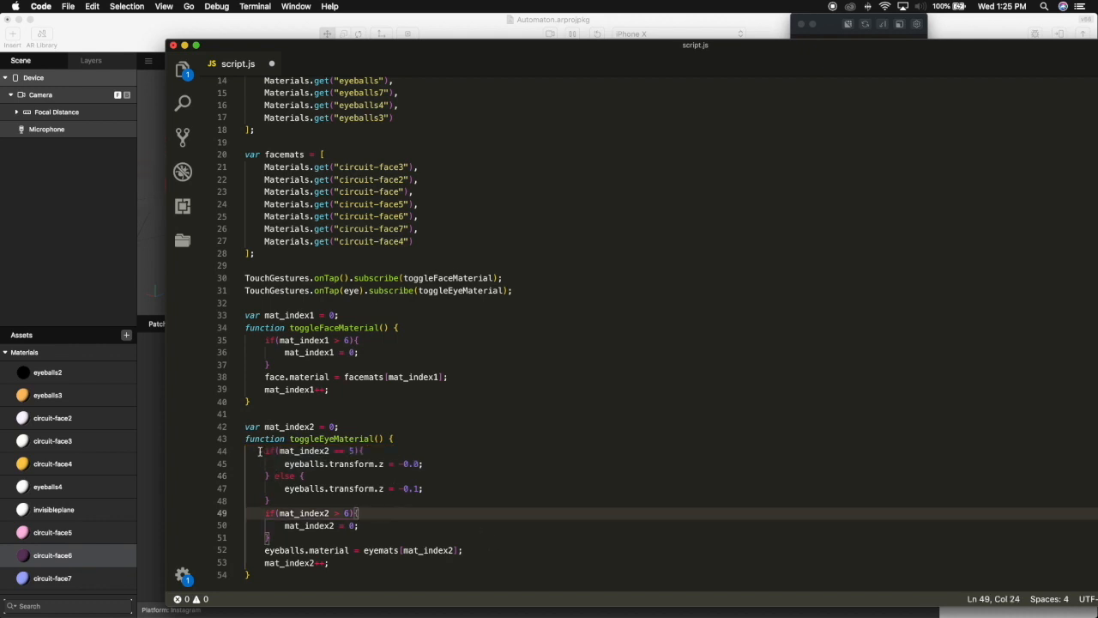
pyautogui.moveTo(263, 451); pyautogui.dragTo(275, 464)
pyautogui.click(276, 500)
pyautogui.moveTo(265, 513); pyautogui.dragTo(281, 537)
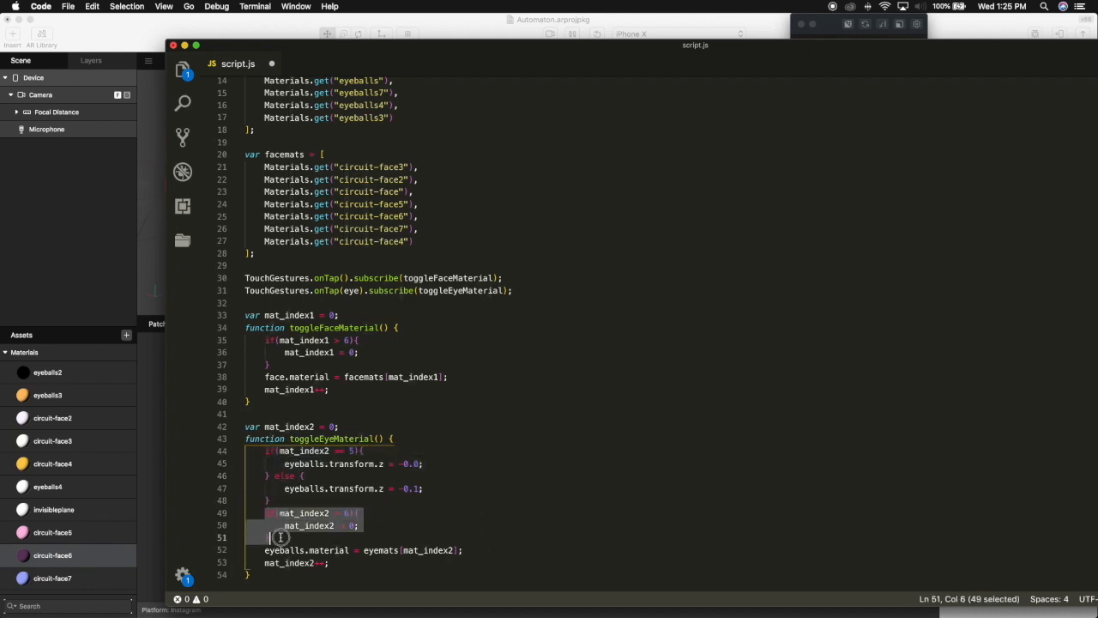
pyautogui.click(286, 537)
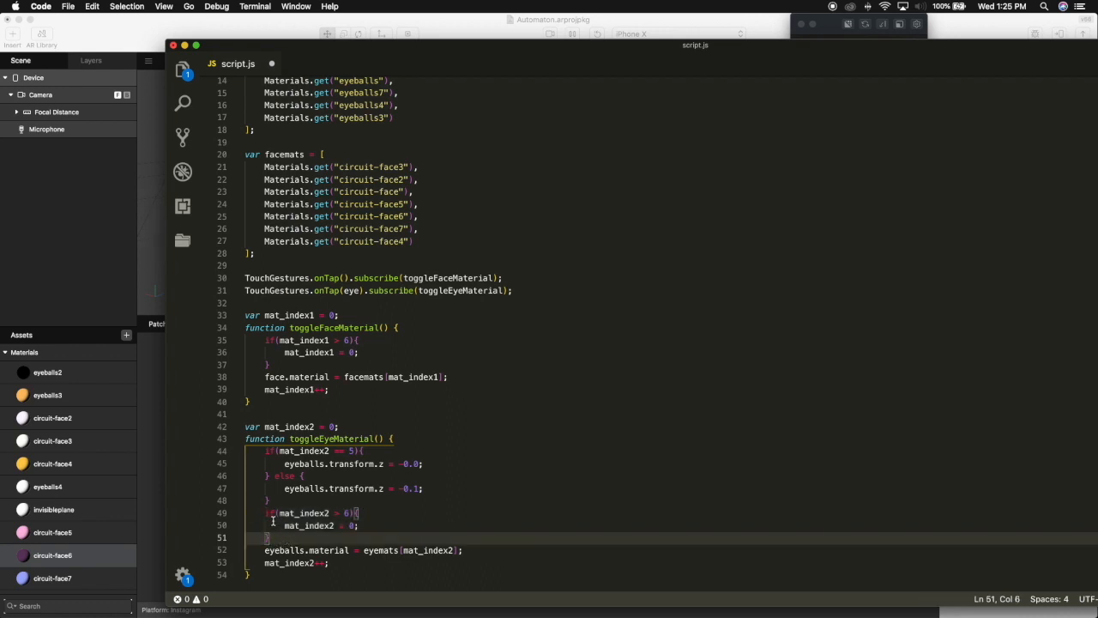
pyautogui.moveTo(265, 513); pyautogui.dragTo(273, 537)
pyautogui.click(273, 537)
# Step: Examine the eyeballs.material assignment on line 52 and the mat_index2 increment on line 53
pyautogui.scroll(-1, 277, 539)
pyautogui.scroll(-3, 277, 539)
pyautogui.moveTo(265, 457); pyautogui.dragTo(359, 471)
pyautogui.click(359, 471)
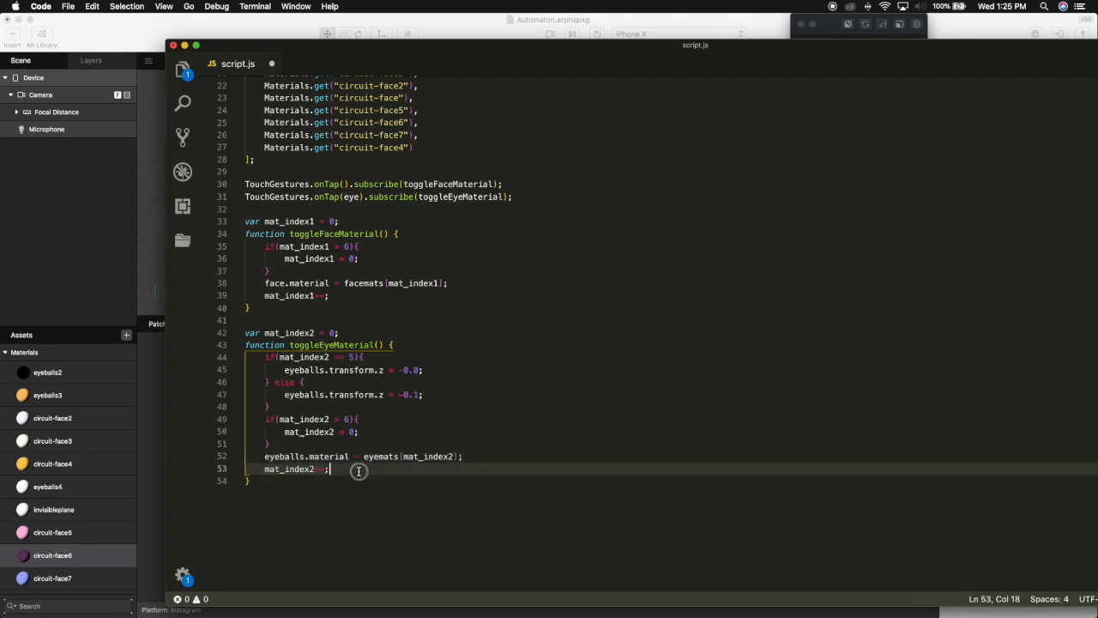
pyautogui.moveTo(279, 456); pyautogui.dragTo(343, 457)
pyautogui.click(424, 458)
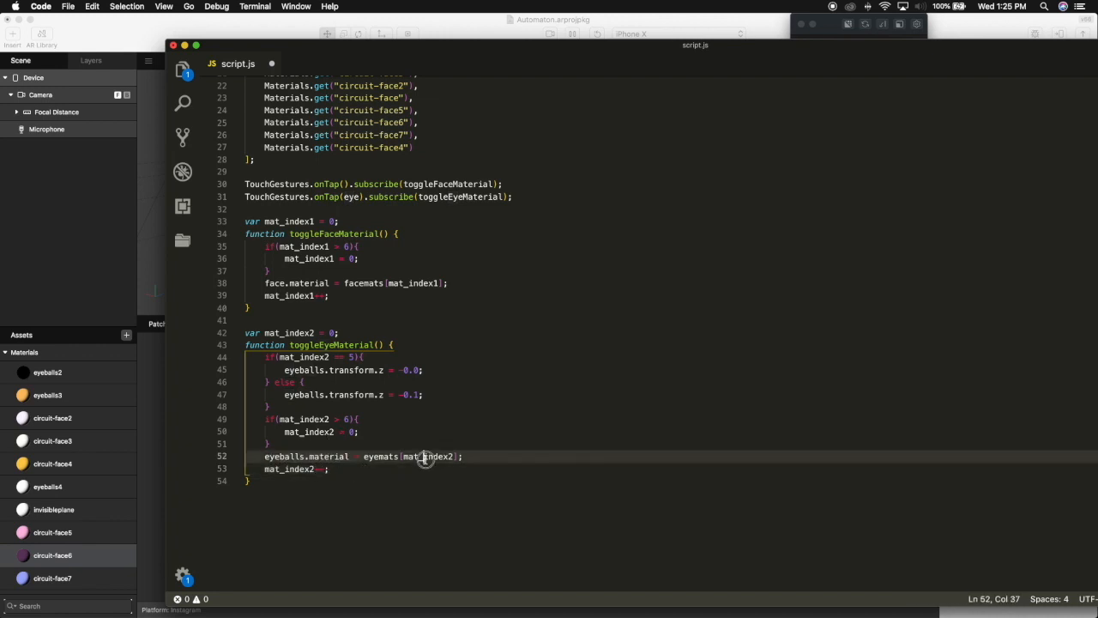
pyautogui.click(346, 470)
# Step: Review the mat_index1 and mat_index2 declarations on lines 33 and 42
pyautogui.scroll(2, 339, 433)
pyautogui.scroll(5, 339, 434)
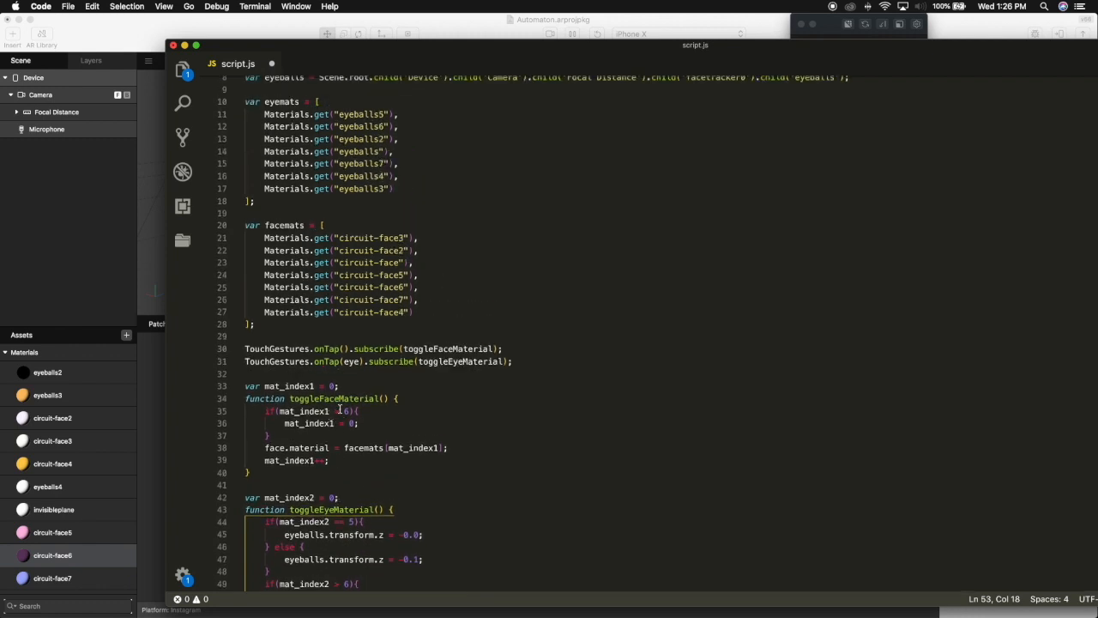
pyautogui.moveTo(342, 386); pyautogui.dragTo(245, 386)
pyautogui.moveTo(340, 498); pyautogui.dragTo(258, 497)
# Step: Review the eyemats and facemats array declarations and the list of eyeball materials
pyautogui.scroll(2, 333, 463)
pyautogui.scroll(2, 333, 463)
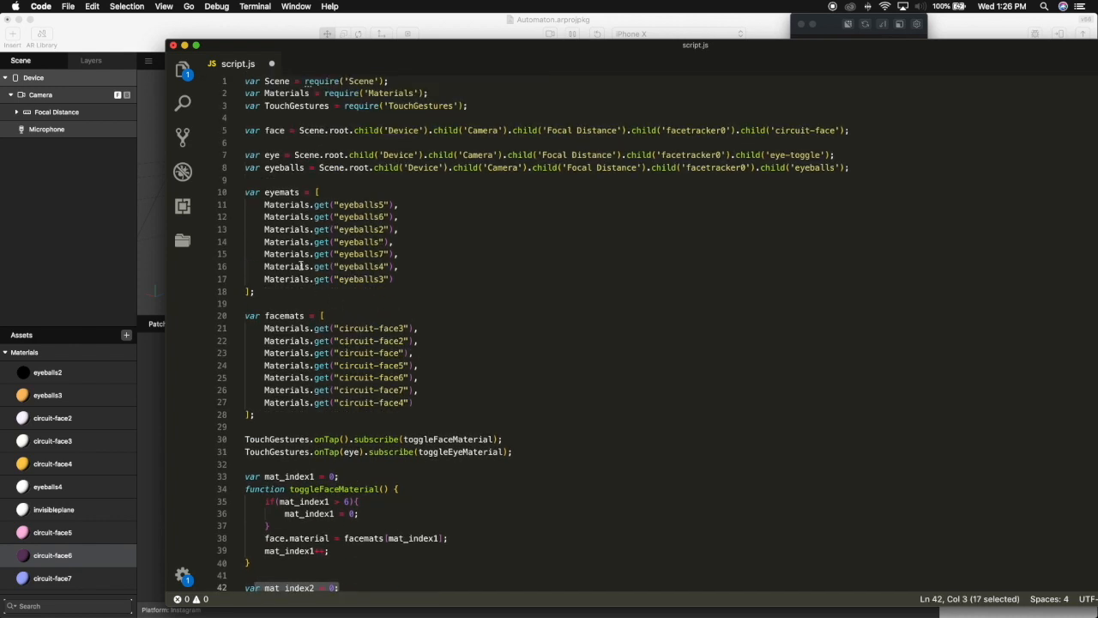
pyautogui.moveTo(253, 193); pyautogui.dragTo(326, 191)
pyautogui.moveTo(246, 316); pyautogui.dragTo(320, 315)
pyautogui.click(334, 315)
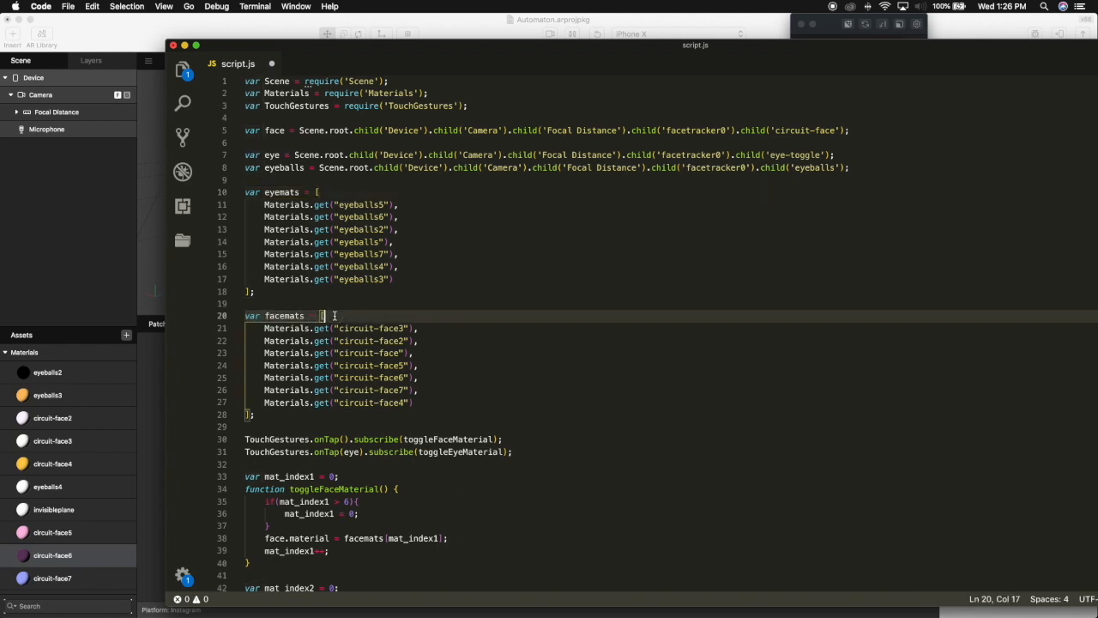
pyautogui.moveTo(397, 208); pyautogui.dragTo(409, 255)
pyautogui.click(420, 264)
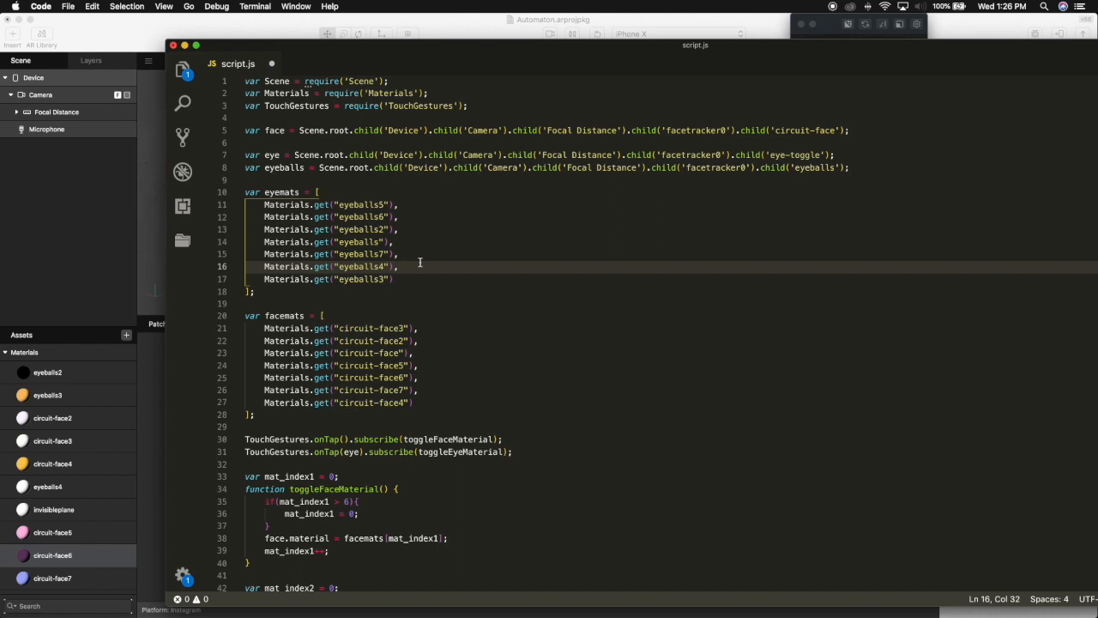
pyautogui.scroll(-5, 418, 261)
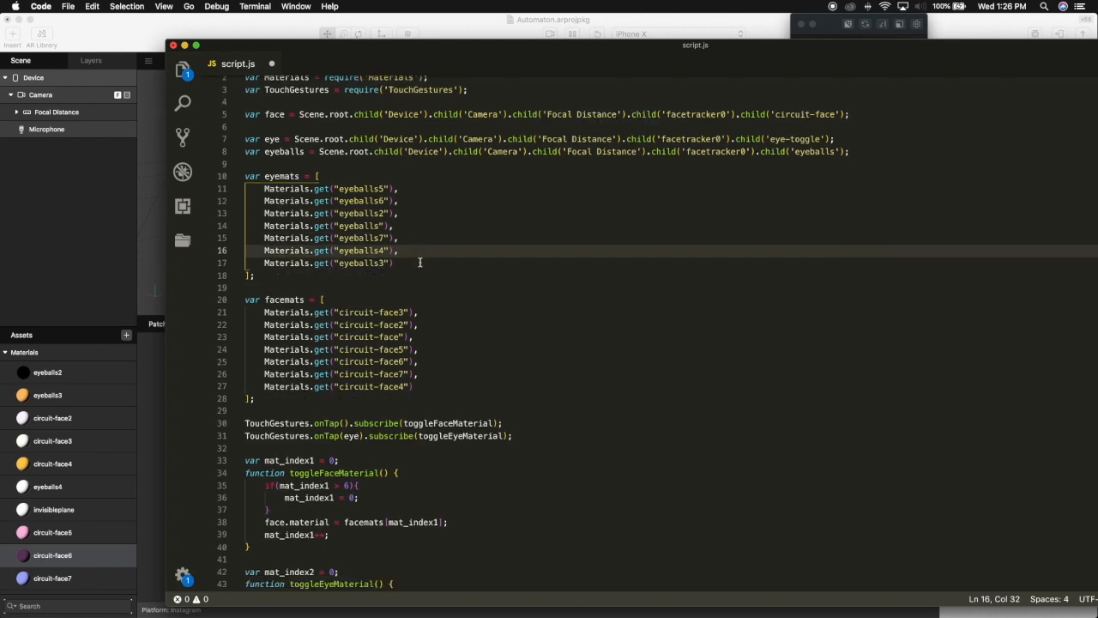
# Step: Switch to Spark AR Studio and expand Focal Distance and facetracker0 in the scene hierarchy
pyautogui.press('super+Tab')
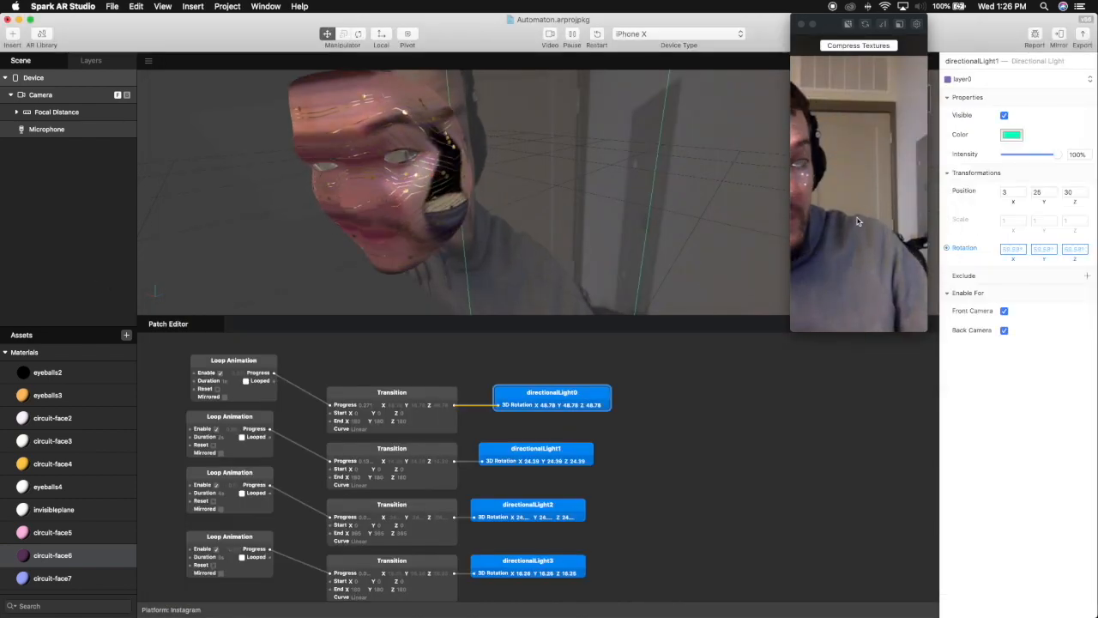
pyautogui.click(836, 181)
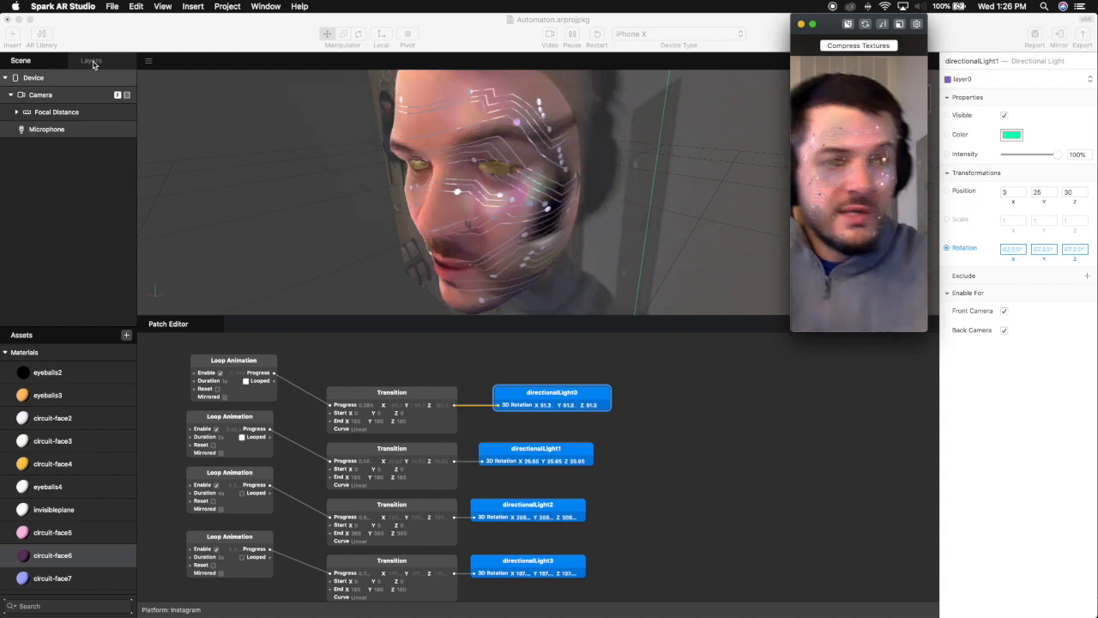
pyautogui.click(49, 61)
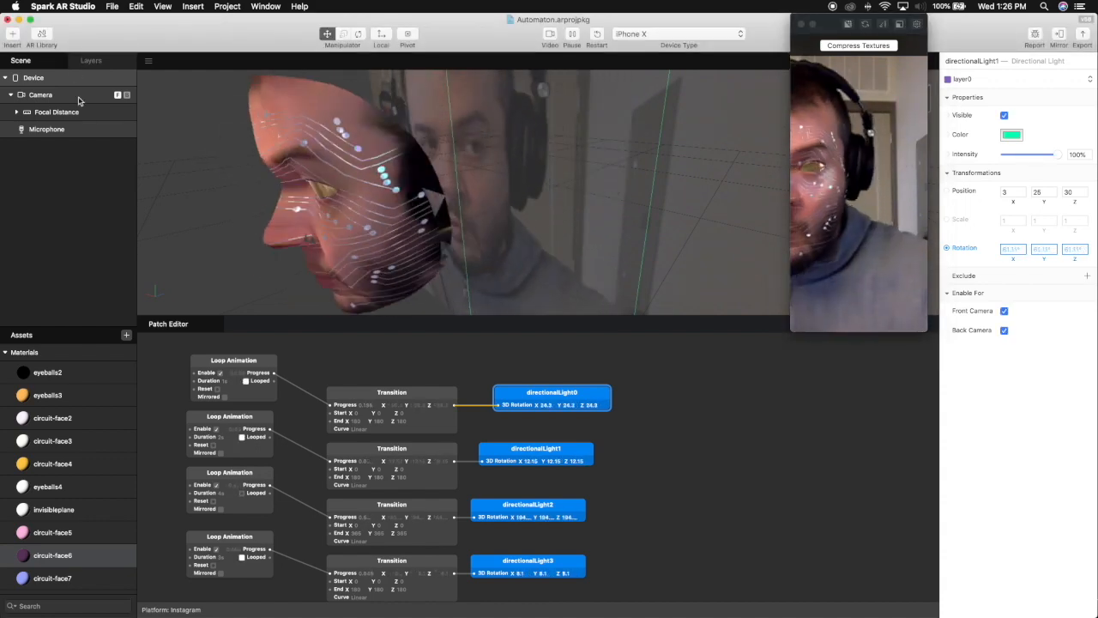
pyautogui.click(16, 112)
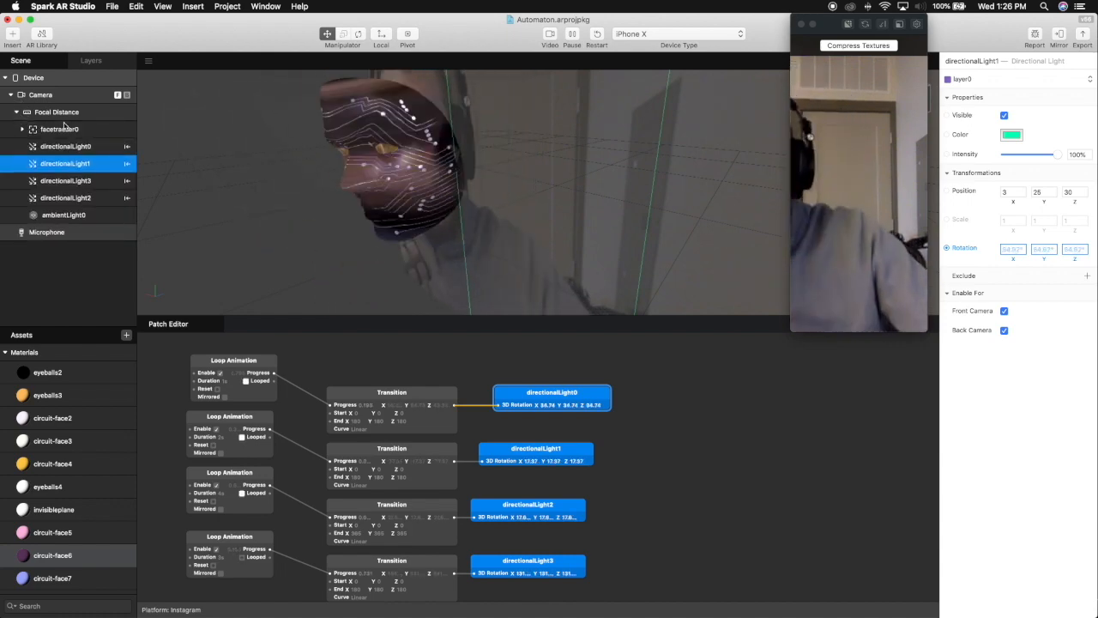
pyautogui.click(22, 129)
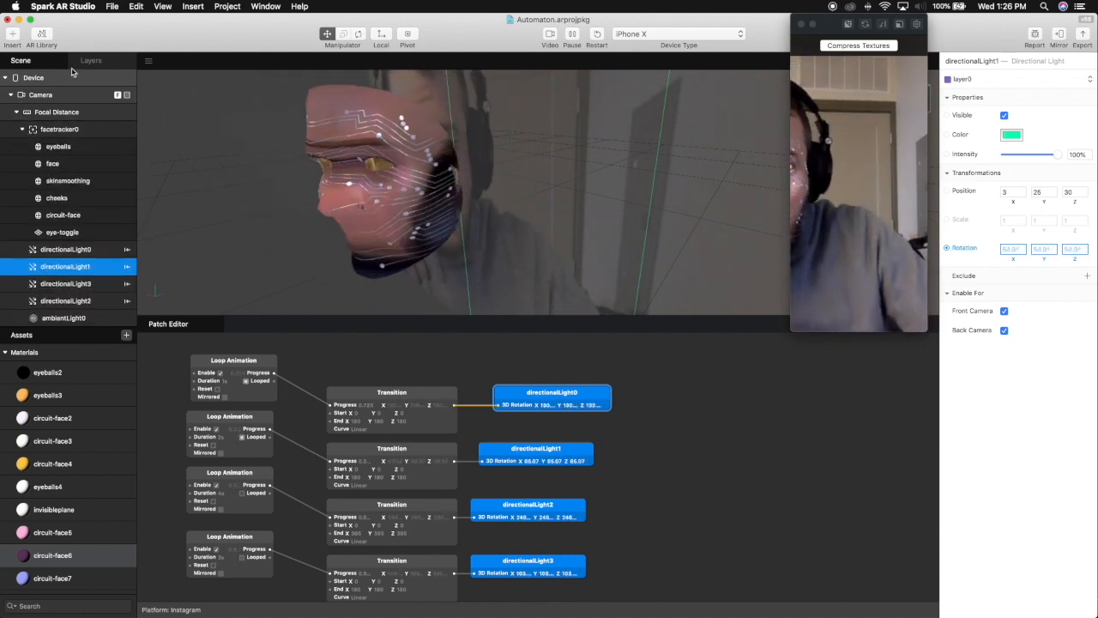
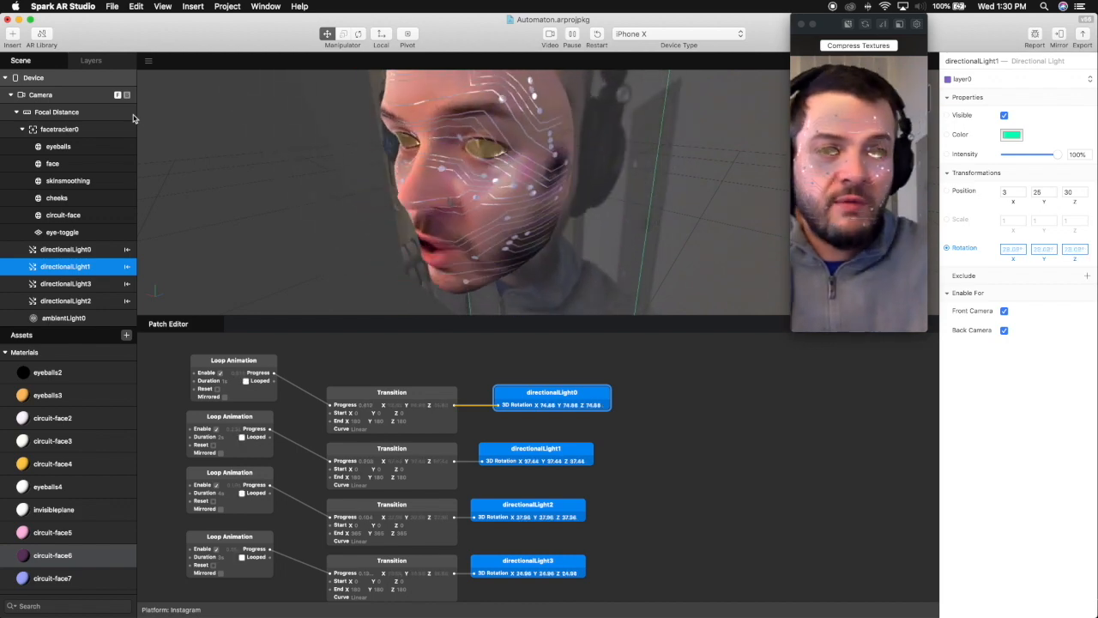
# Step: Export the Automaton effect to the Documents folder and decline opening the Camera Effects Platform
pyautogui.click(1083, 34)
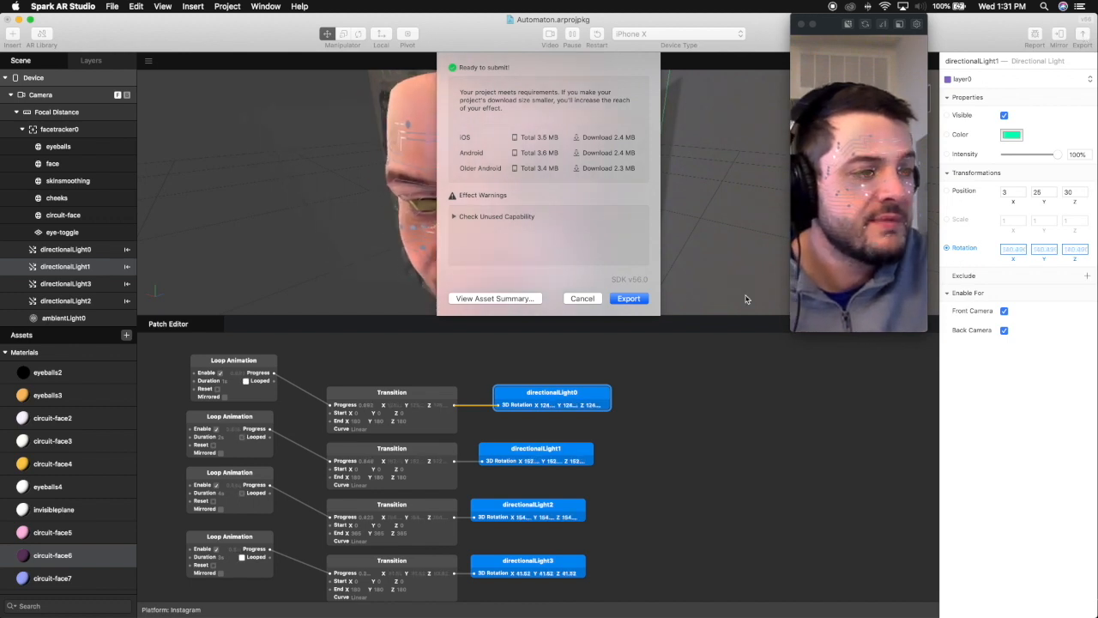
pyautogui.click(642, 300)
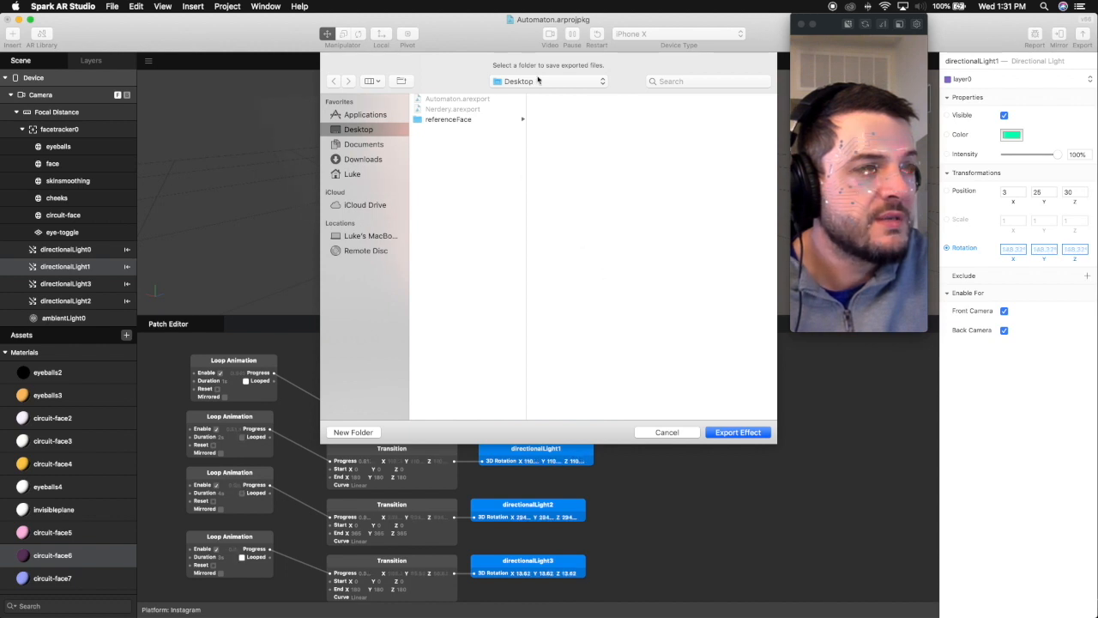
pyautogui.click(360, 144)
pyautogui.click(738, 432)
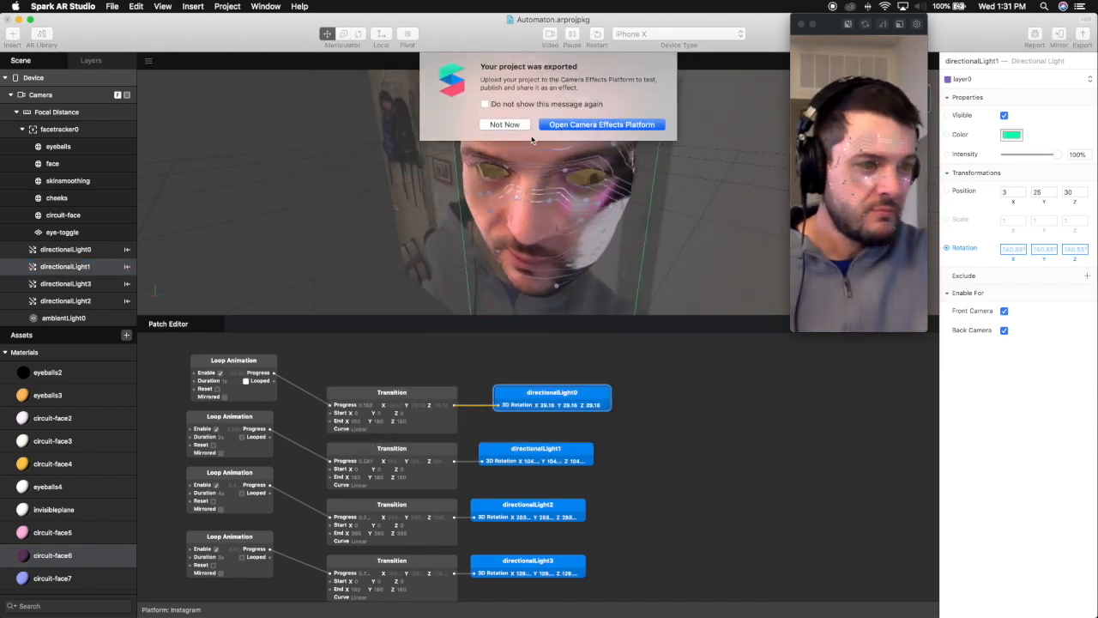
pyautogui.click(505, 125)
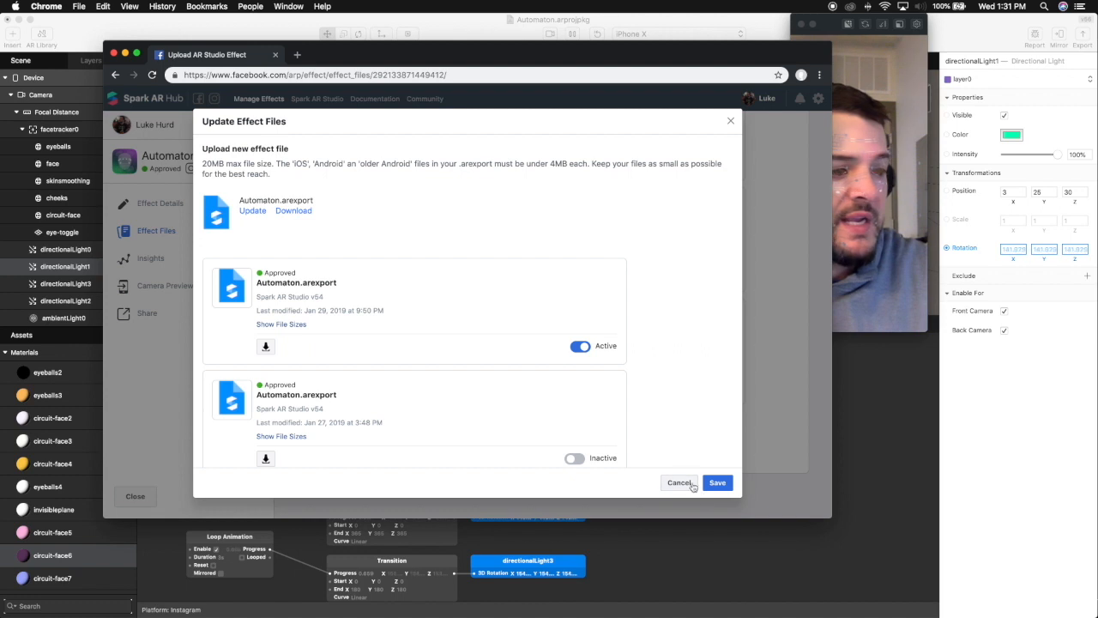
# Step: Cancel the open file update in Spark AR Hub and look through Automaton's existing effect files
pyautogui.click(691, 485)
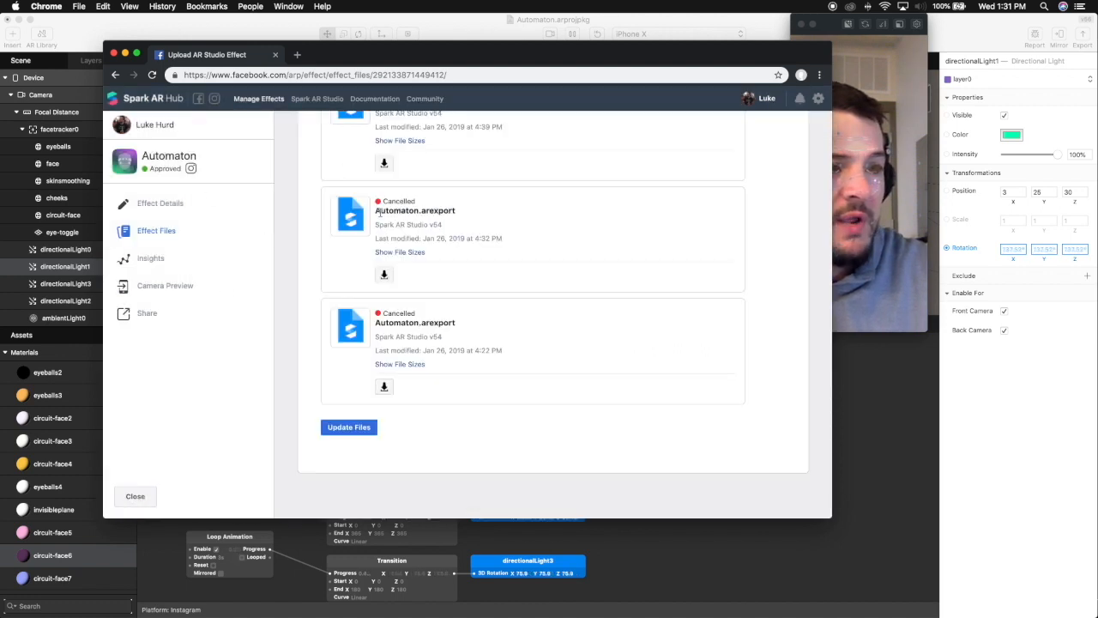
pyautogui.scroll(3, 383, 213)
pyautogui.scroll(5, 382, 213)
pyautogui.scroll(-10, 383, 215)
# Step: Update the Automaton effect's file with Automaton.arexport from the Documents folder and save the change
pyautogui.click(364, 429)
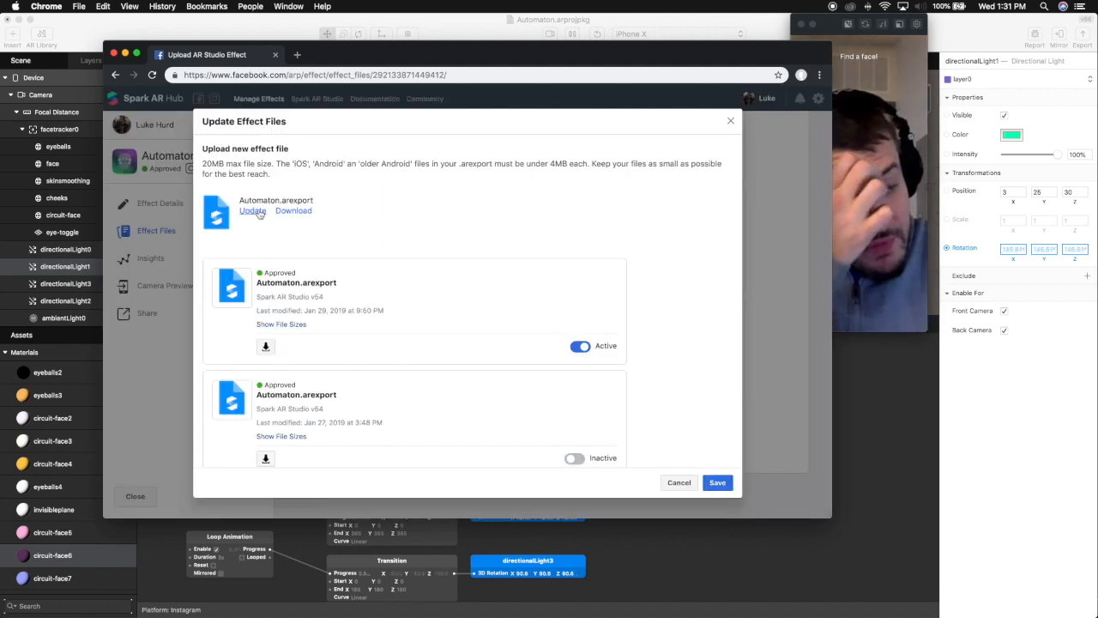
pyautogui.click(257, 211)
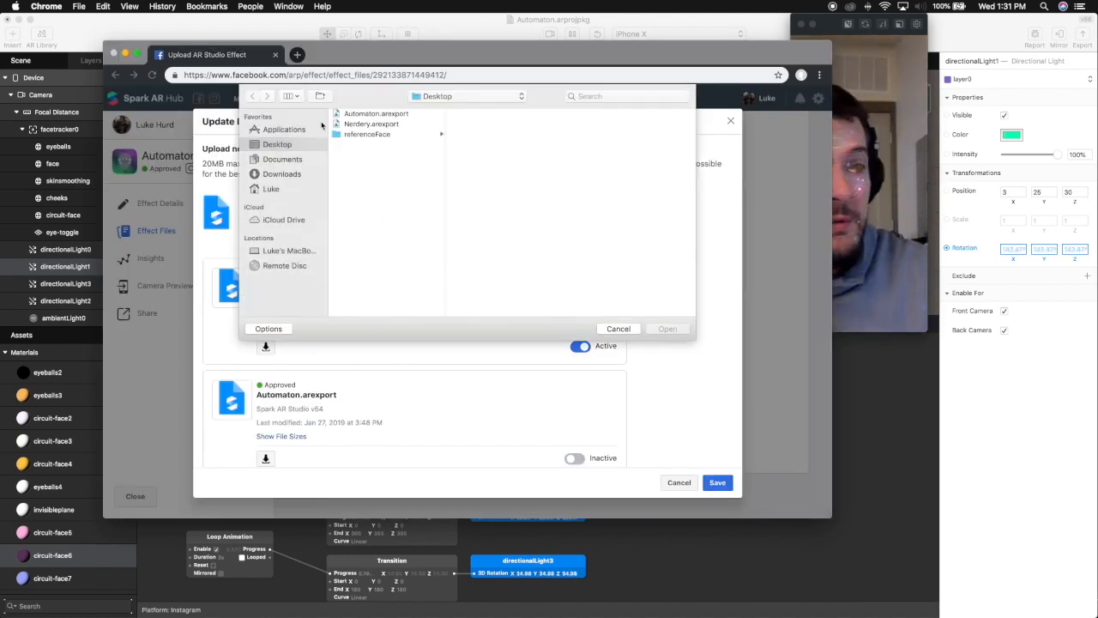
pyautogui.click(283, 158)
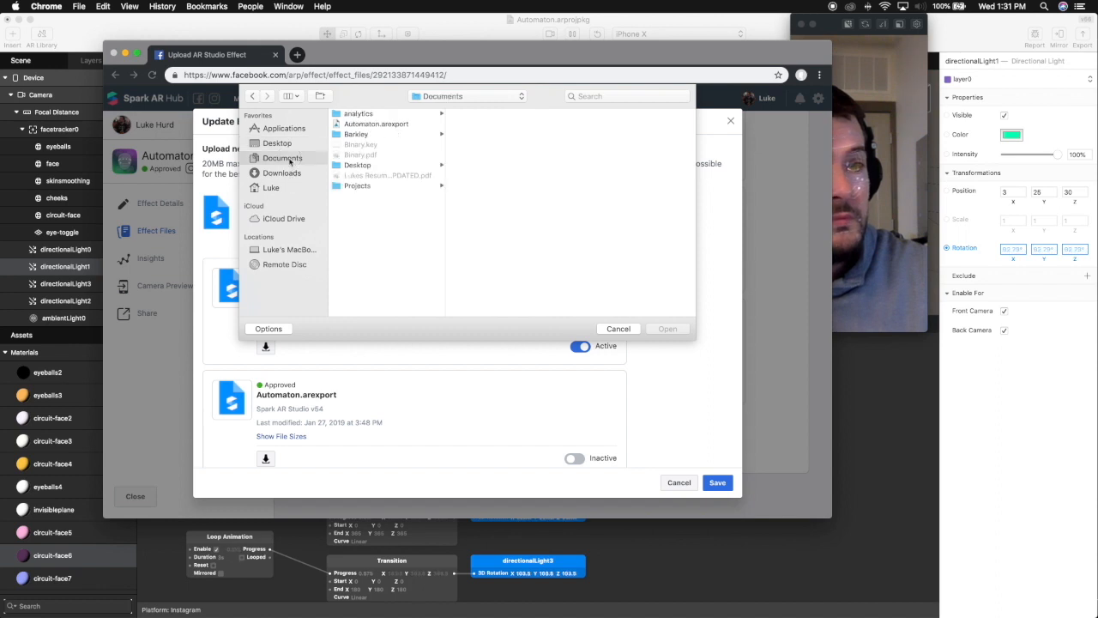
pyautogui.click(378, 123)
pyautogui.click(667, 329)
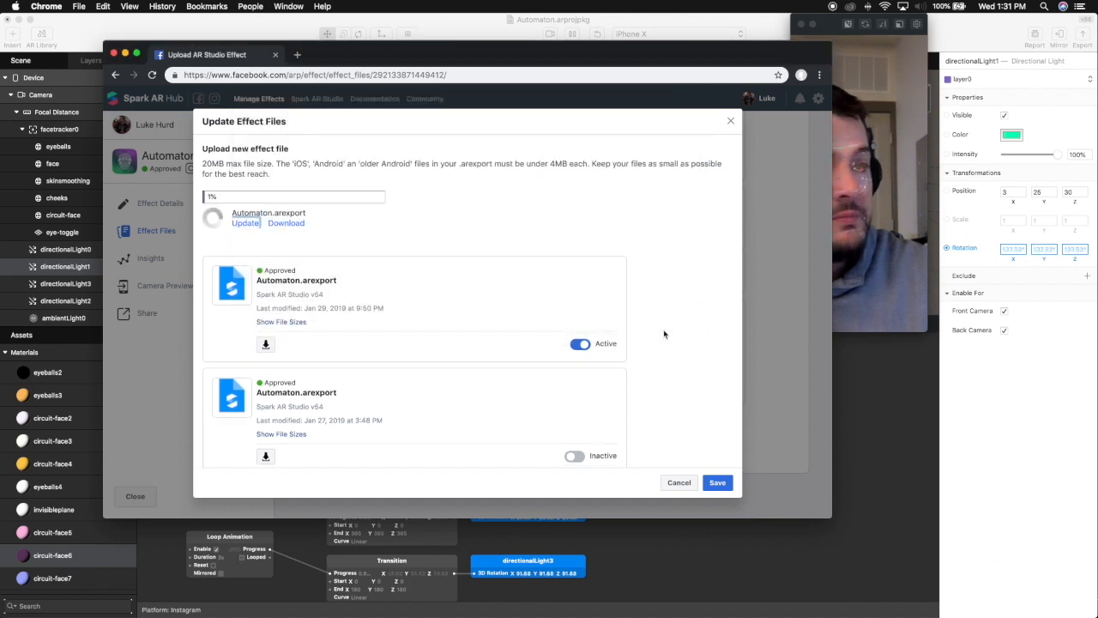
pyautogui.click(718, 483)
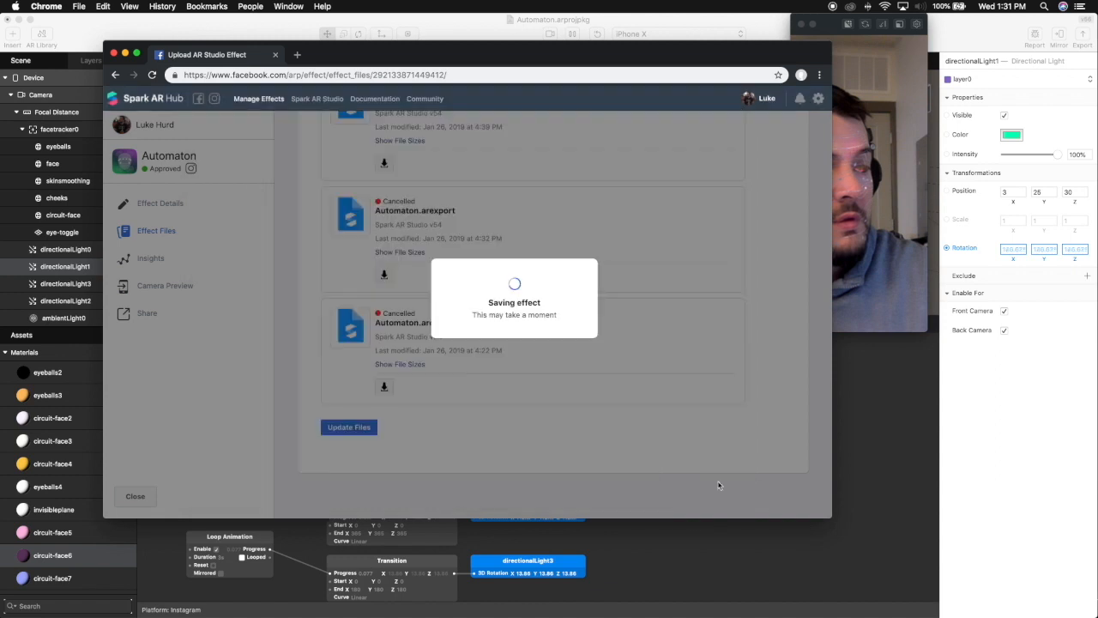